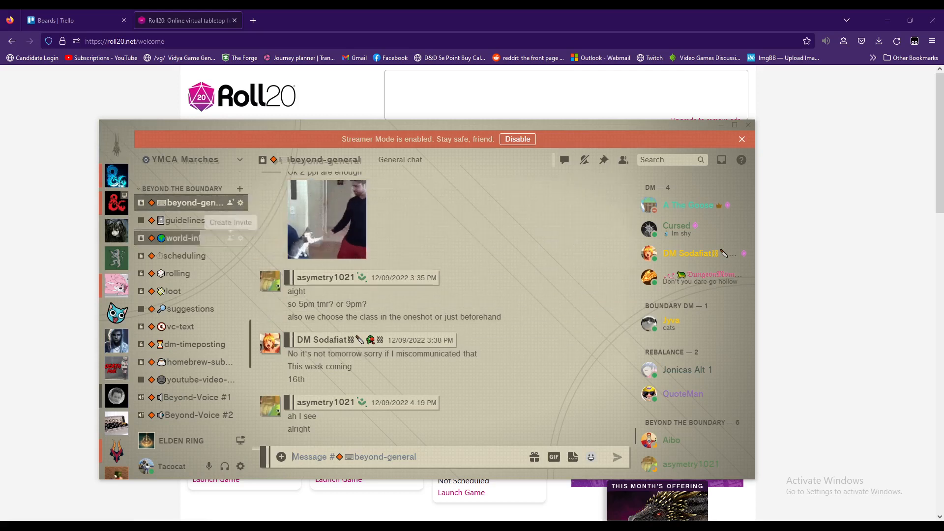
Open the guidelines channel and copy the Roll20 game join link posted there
mouse_move(197, 220)
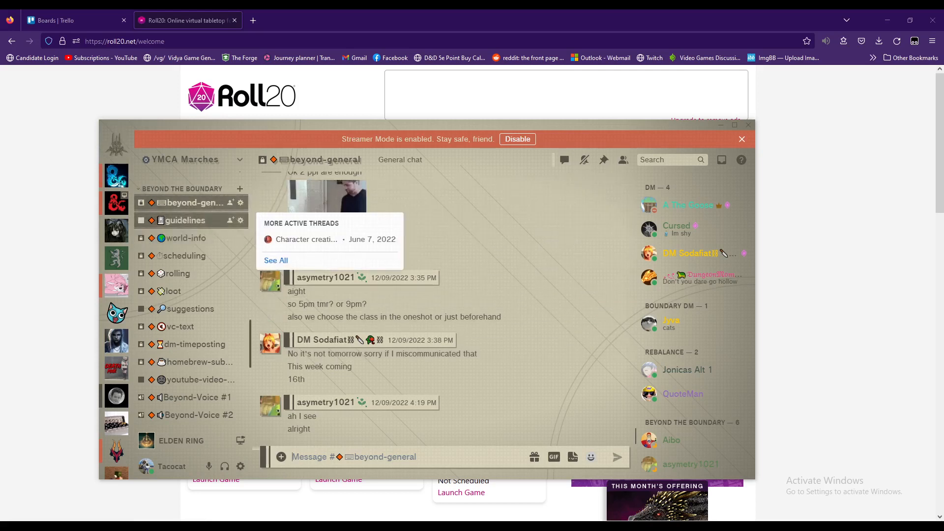
left_click(197, 221)
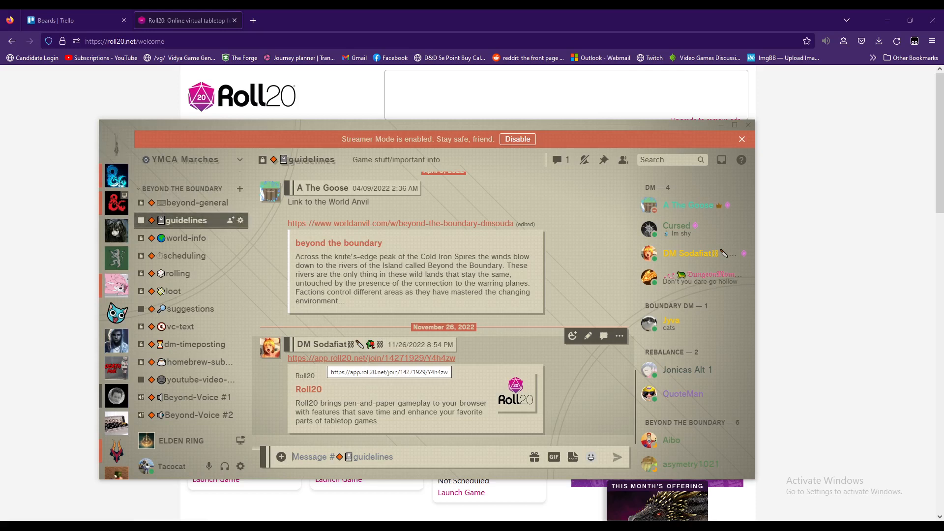
left_click_drag(456, 358, 288, 358)
key("ctrl+c")
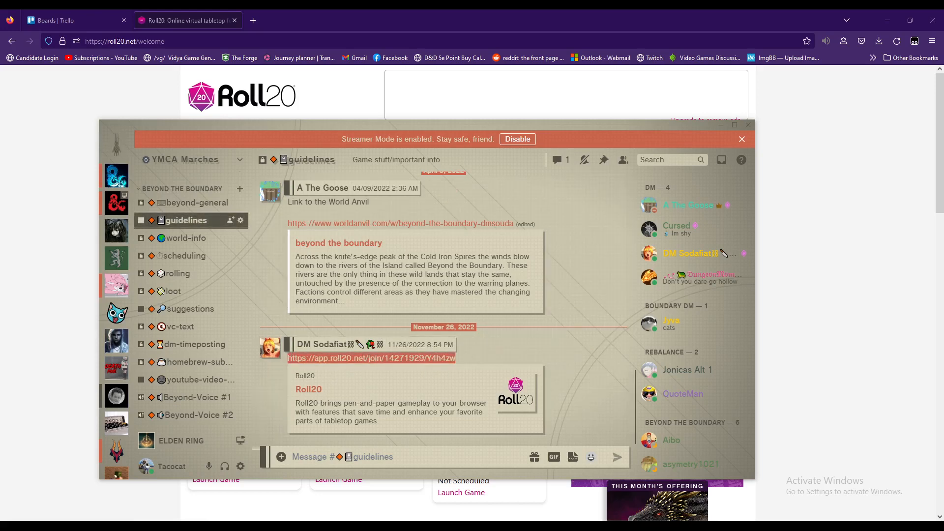
Switch to the private Firefox window and load the copied Roll20 join link in a new tab
key("alt+Tab")
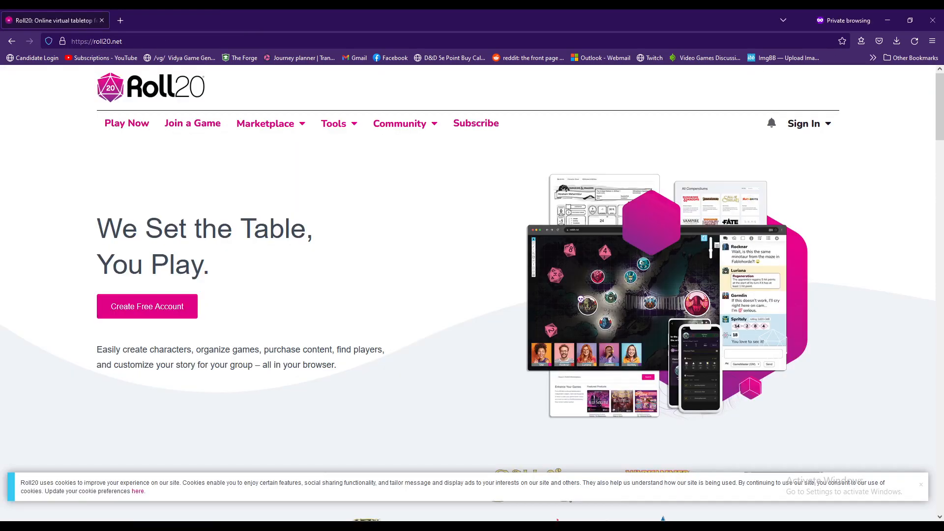
key("ctrl+t")
key("ctrl+v")
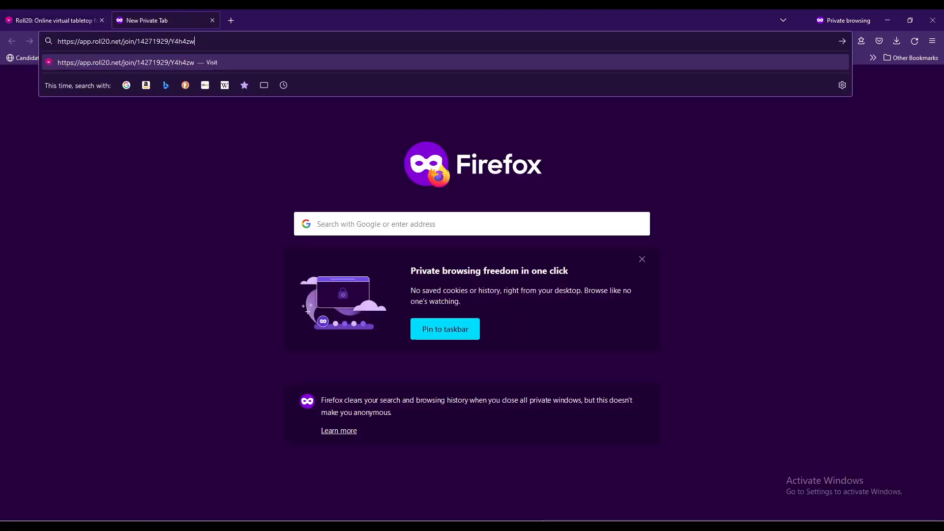
key("Return")
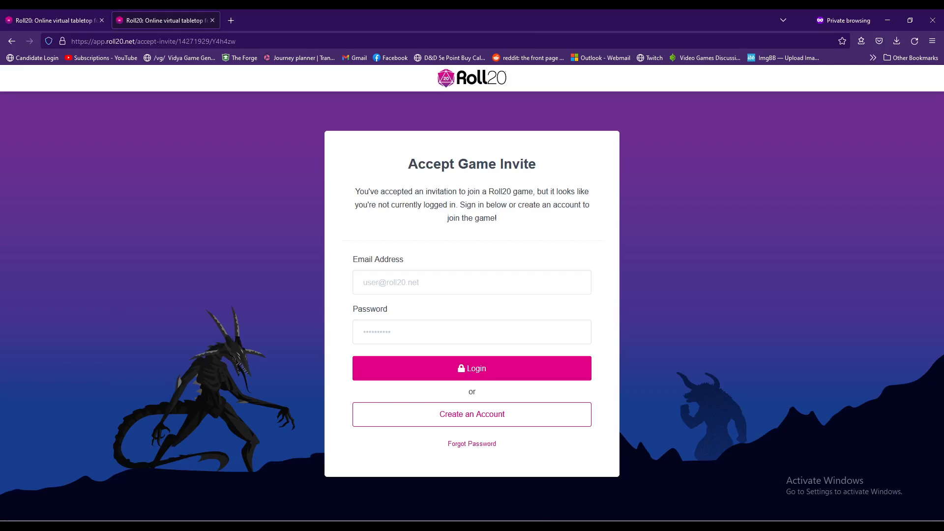
Choose to create an account from the game invite page and fill in the first and last name
left_click(472, 333)
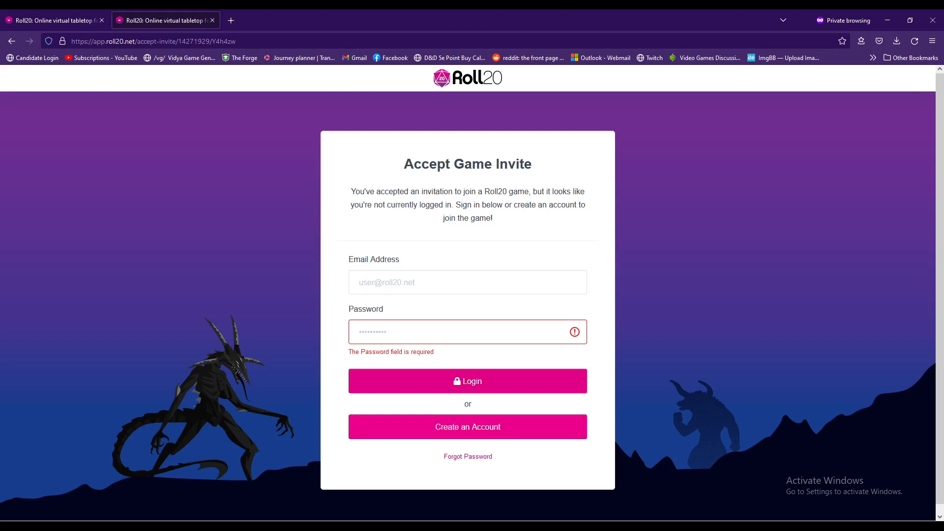
left_click(468, 427)
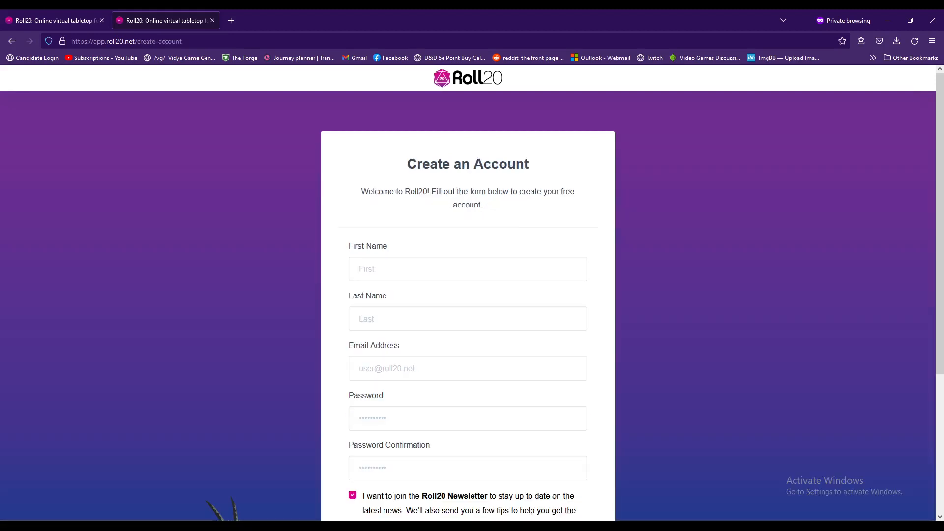
left_click(468, 269)
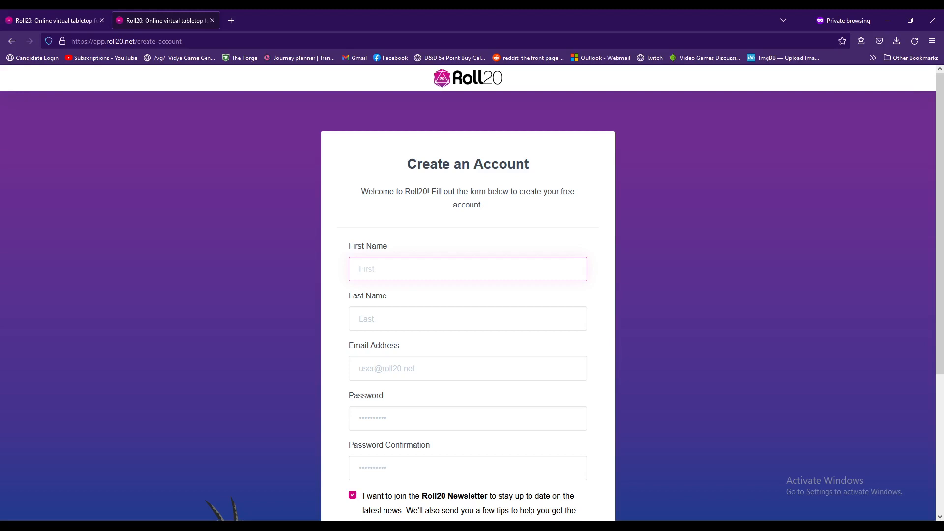
type("Souda")
key("Tab")
type("DM")
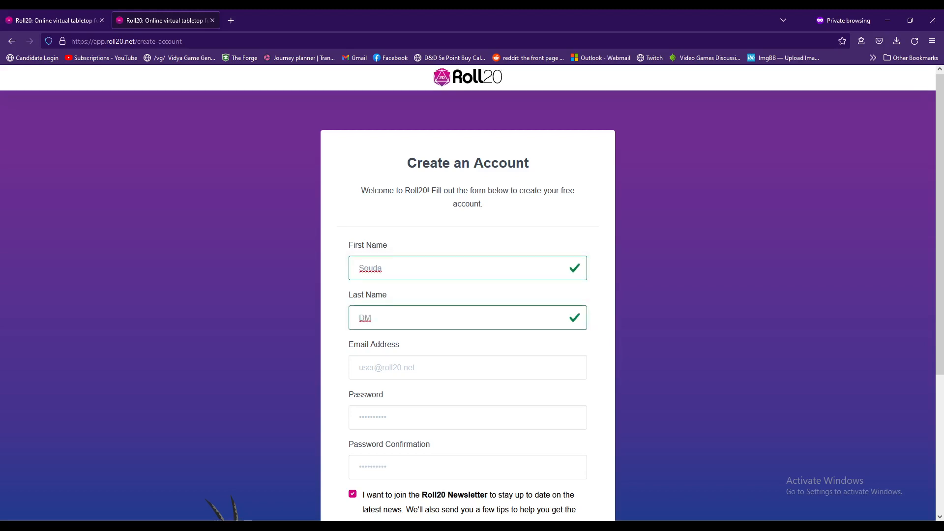
Review the remaining fields and agreements of the account form, then choose to log in instead
scroll(467, 295, "down", 2)
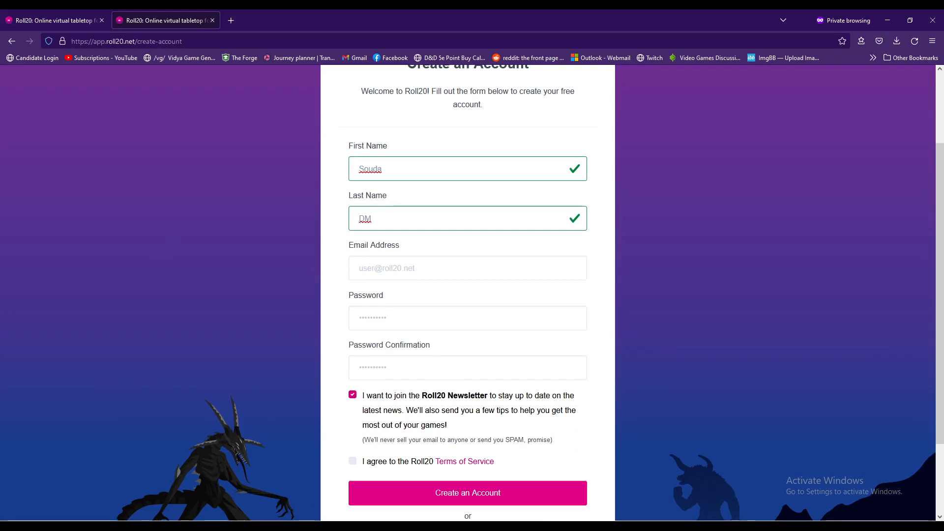
scroll(468, 295, "down", 2)
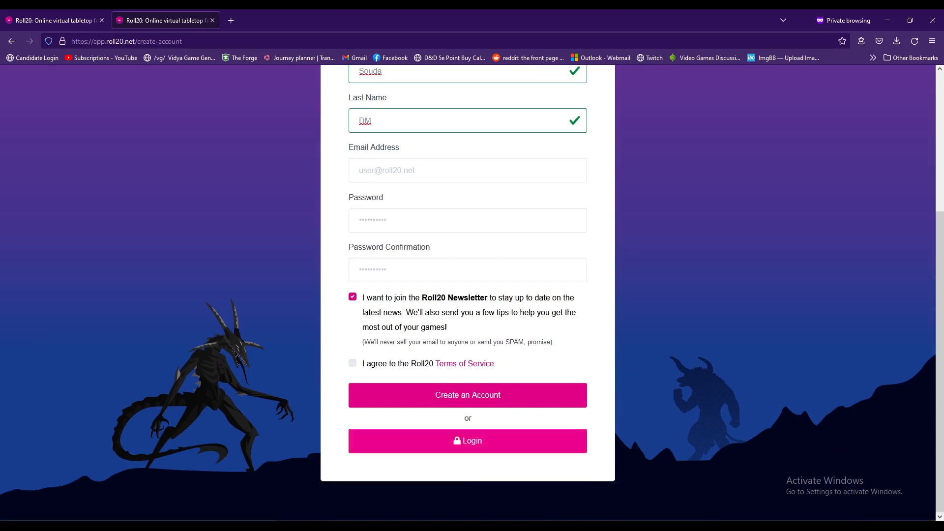
left_click(468, 440)
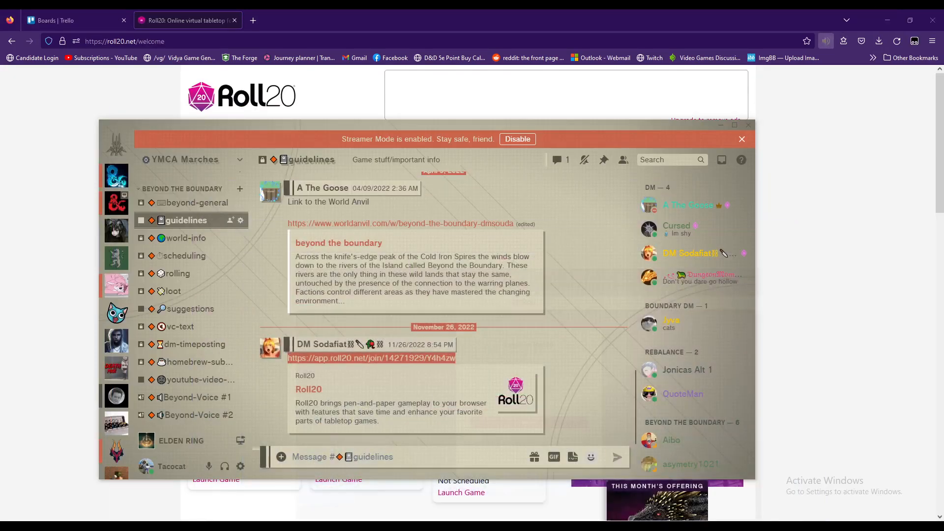
Return to the signed-in Firefox window and open the Beyond the Boundary: West Marches Revival game page
left_click(888, 20)
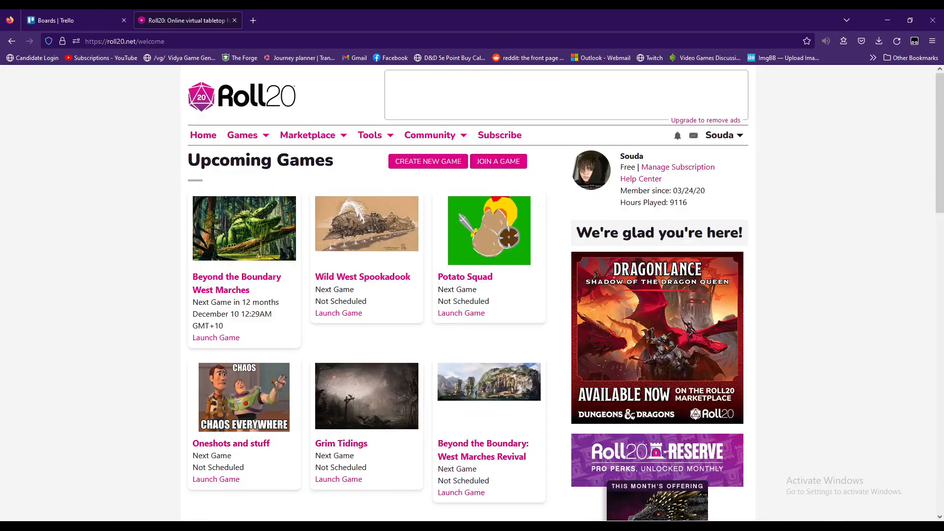
scroll(482, 401, "down", 1)
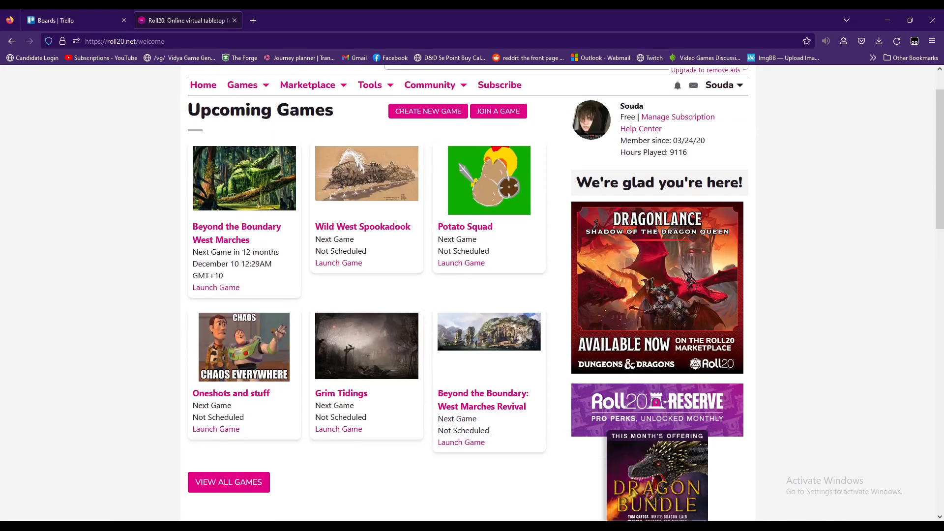
left_click(483, 400)
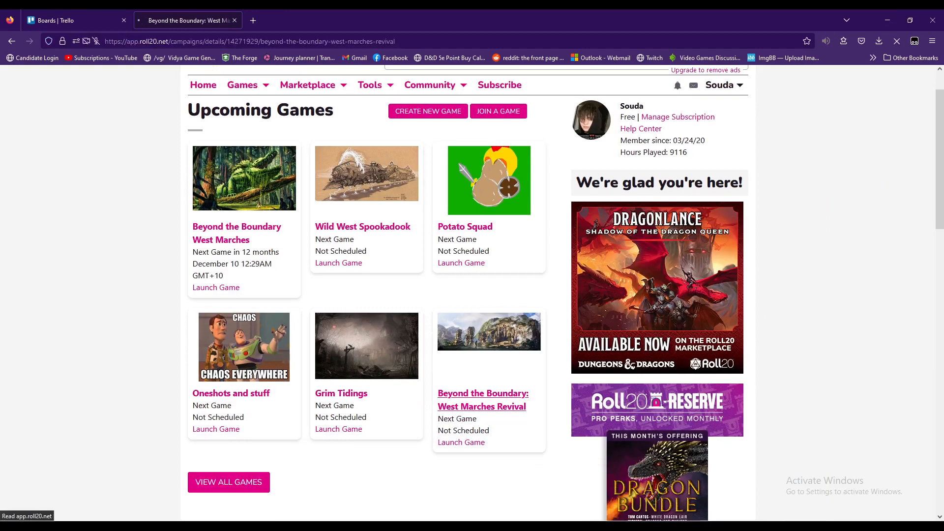
Check the join link in the Discord guidelines channel again and look over the game's details page in Firefox
key("alt+Tab")
left_click(497, 358)
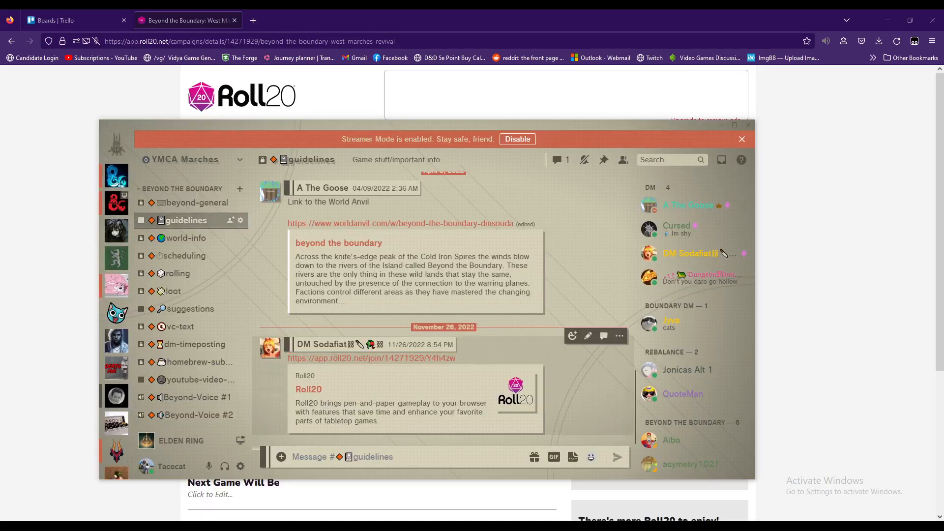
key("alt+Tab")
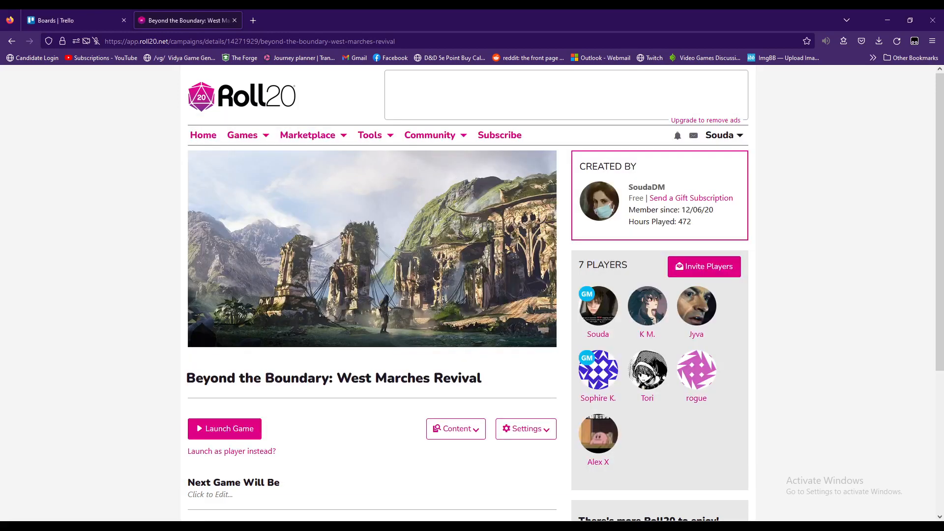
scroll(468, 295, "down", 2)
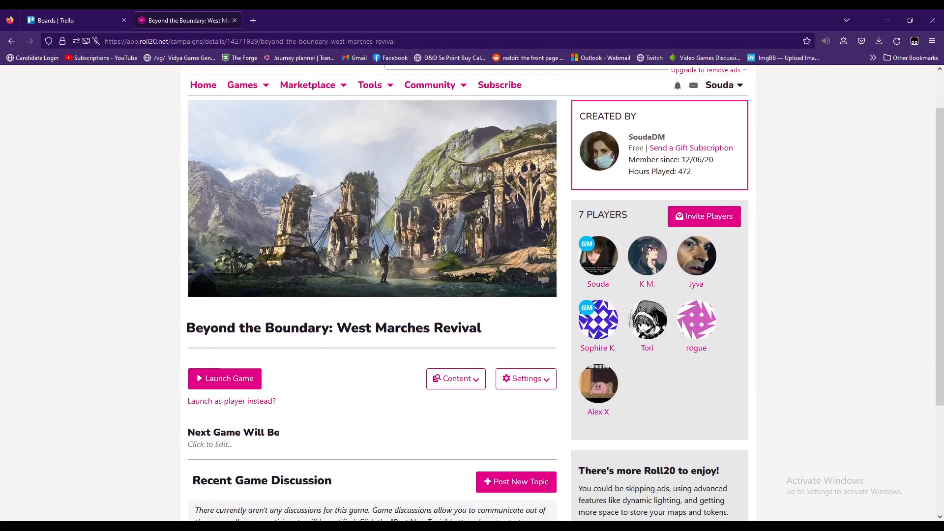
scroll(467, 295, "up", 2)
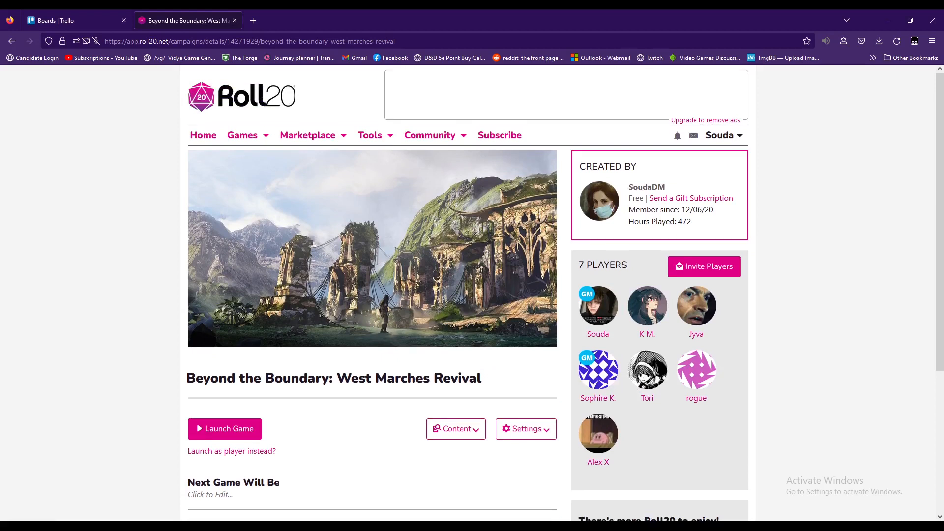
scroll(467, 295, "down", 2)
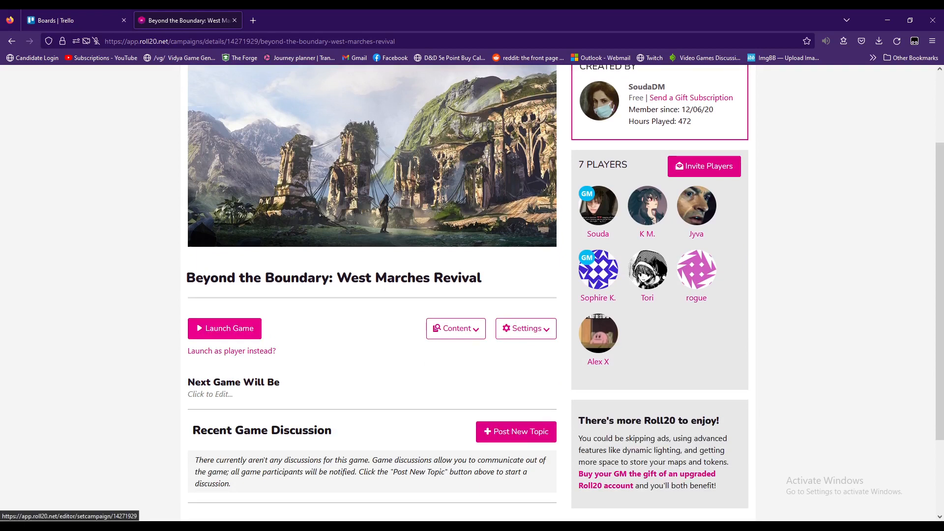
Launch the game, return to its details page and launch it as a player instead
left_click(225, 328)
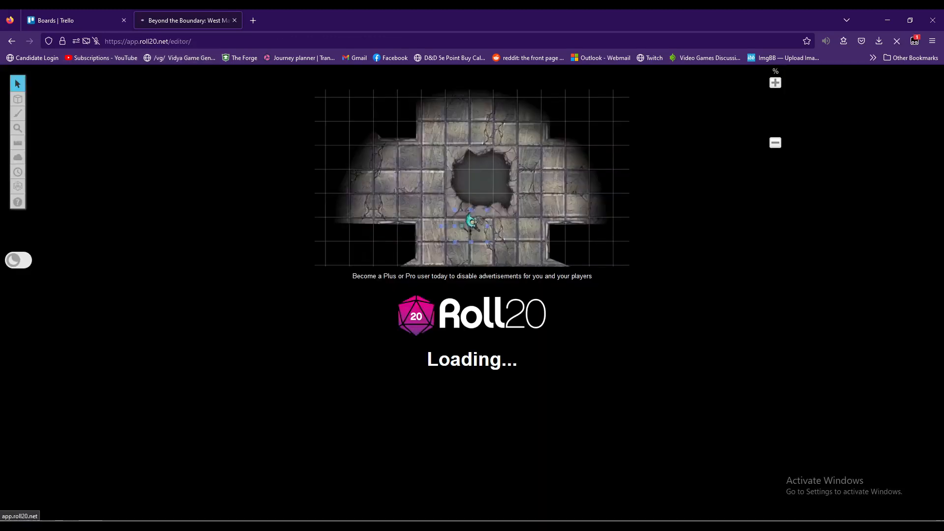
key("alt+Left")
left_click(231, 351)
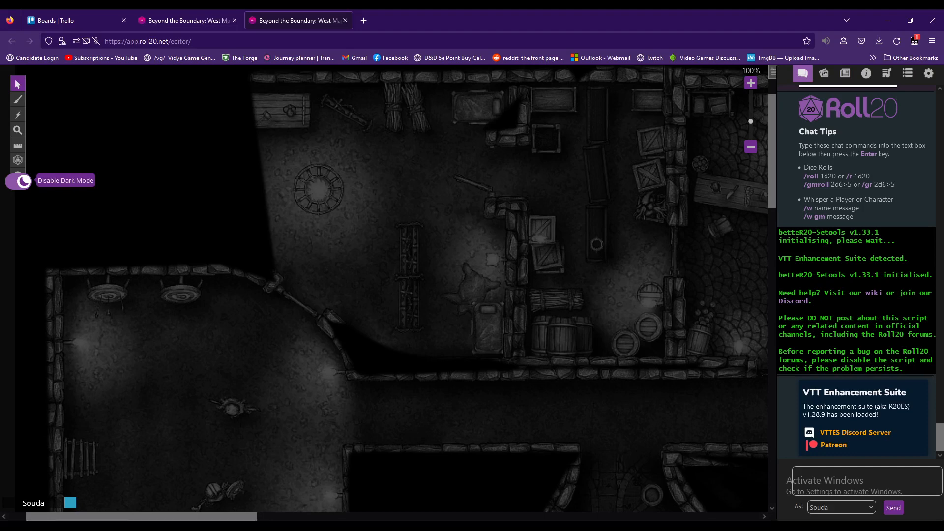
Turn the tabletop's dark mode off and back on
left_click(20, 181)
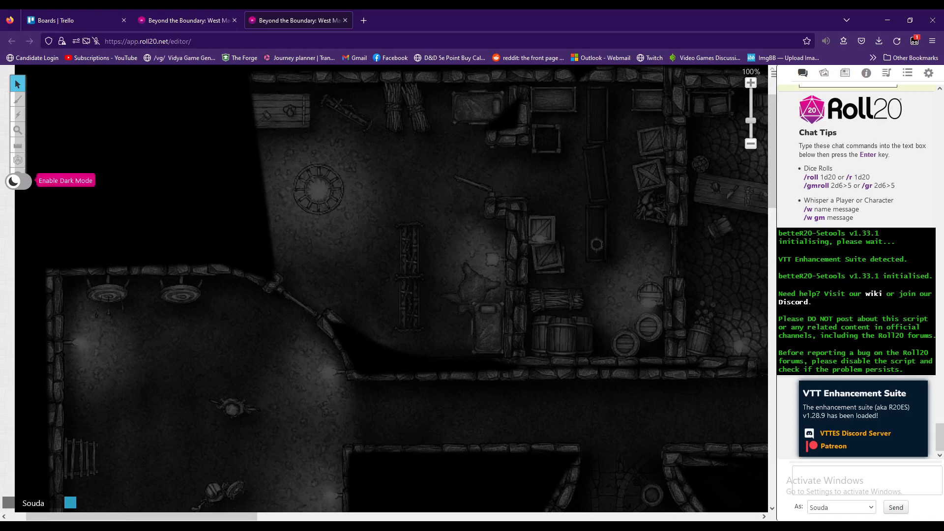
left_click(20, 182)
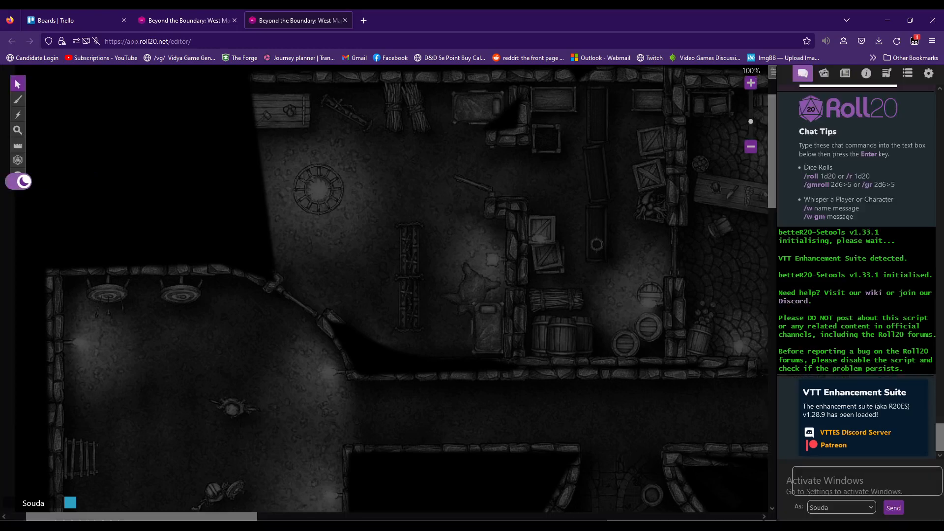
Examine the selection tool options, the dungeon map and the earlier chat messages
mouse_move(18, 84)
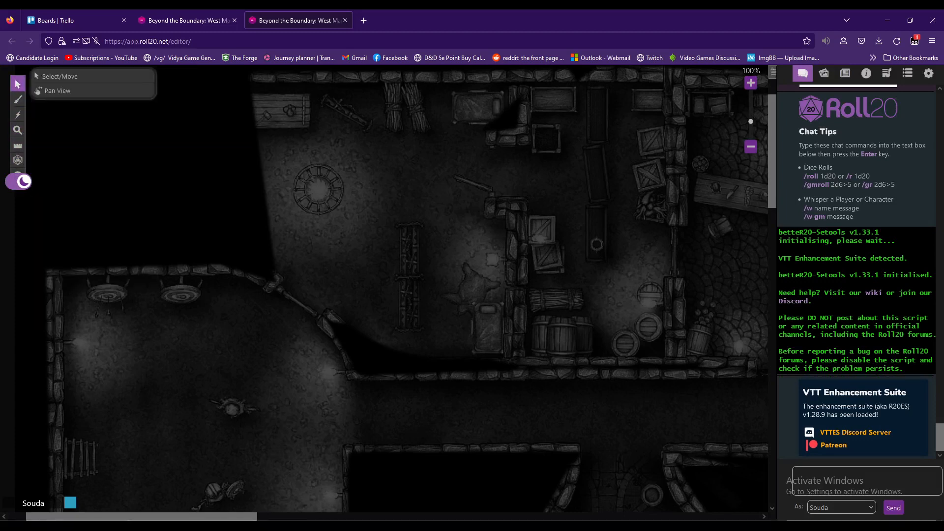
scroll(396, 293, "down", 3)
scroll(396, 293, "left", 2)
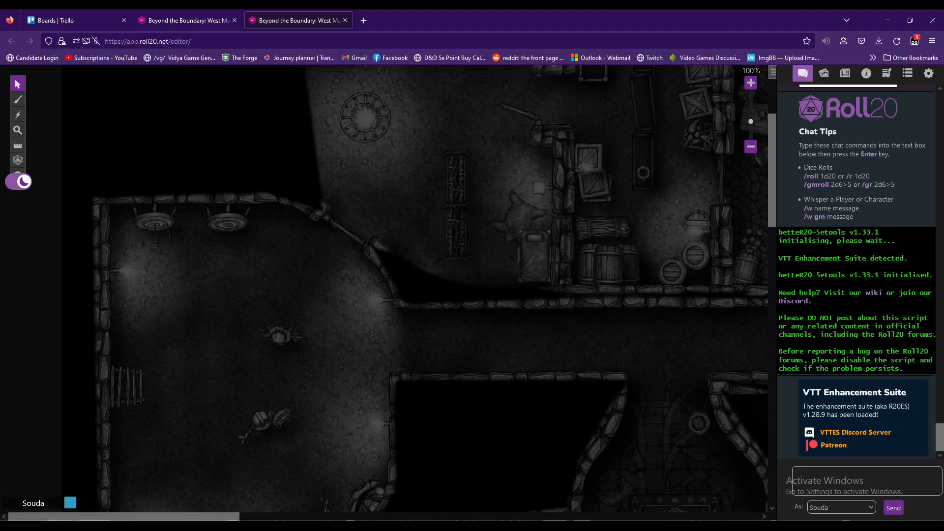
scroll(856, 273, "up", 3)
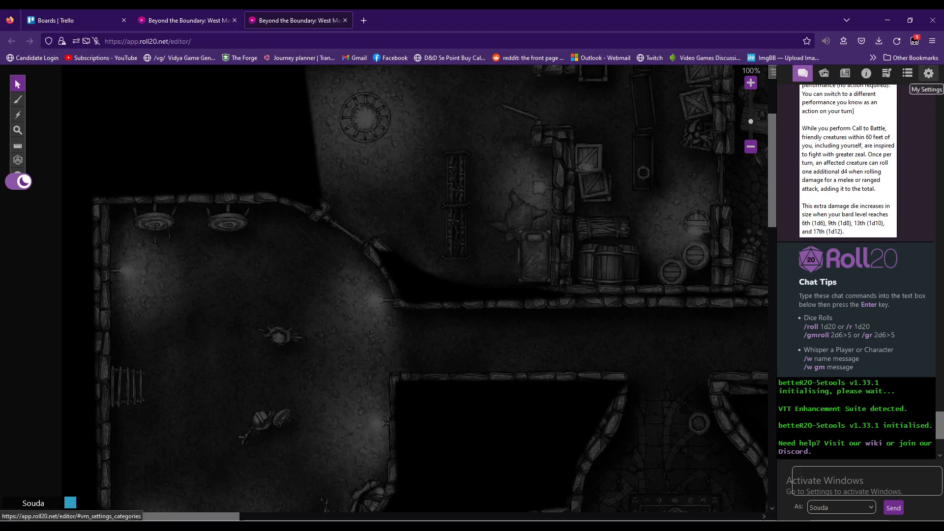
Replace the display name with the character's full name in the game settings and expand the Graphics options
left_click(928, 74)
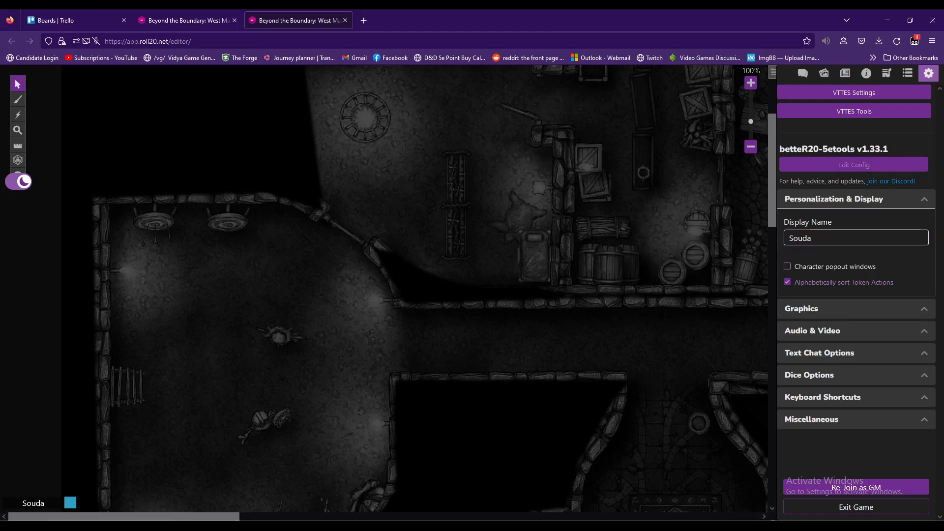
double_click(801, 238)
left_click(817, 238)
double_click(821, 223)
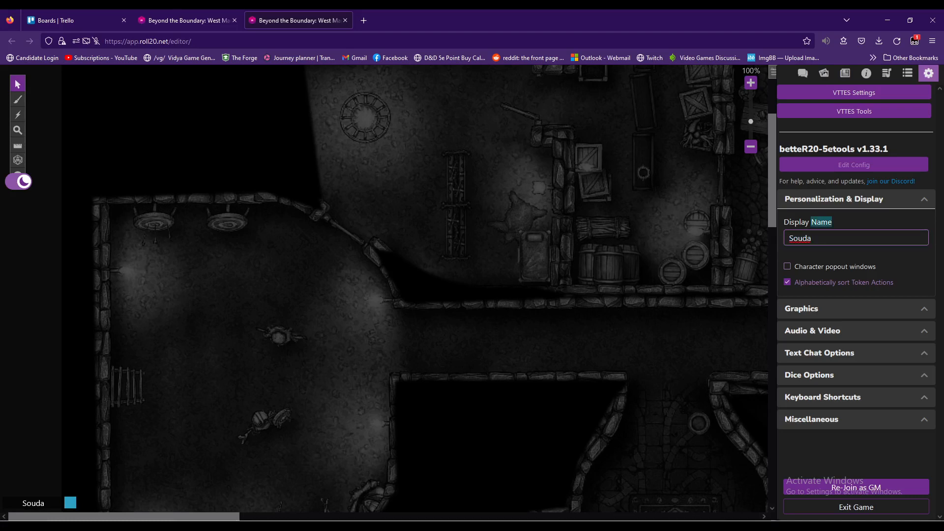
left_click(821, 222)
double_click(801, 238)
left_click(818, 238)
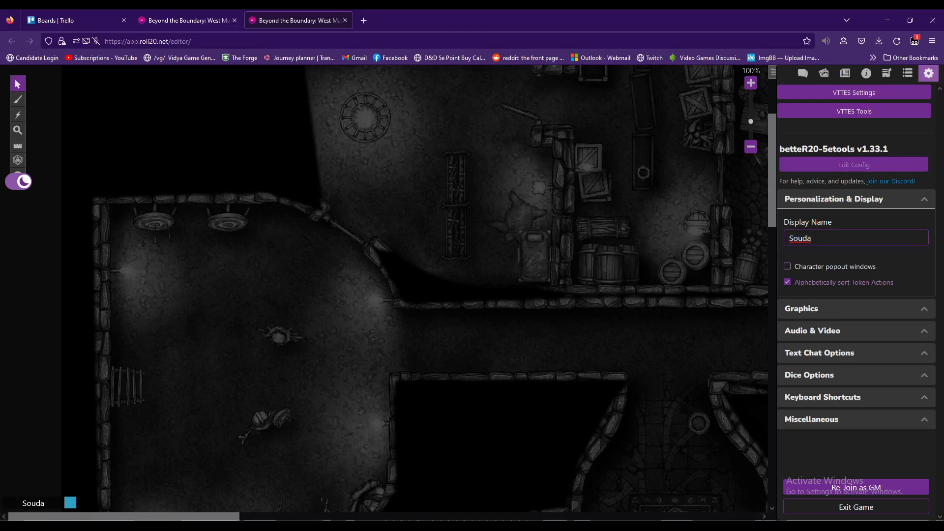
left_click_drag(813, 238, 788, 238)
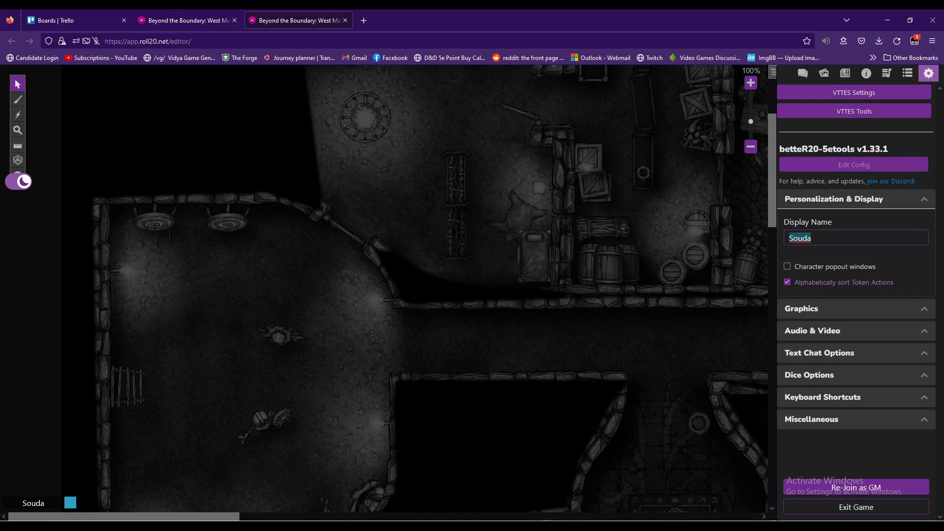
type("Charles B")
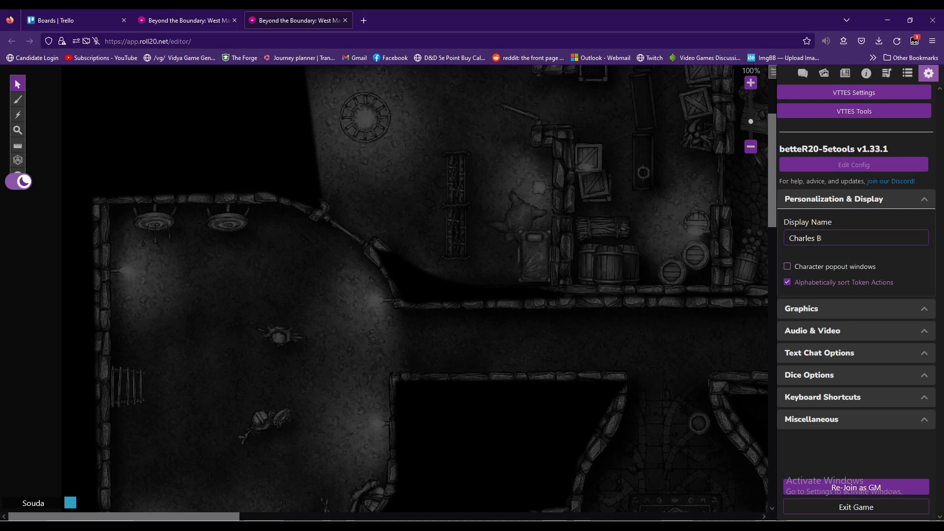
type("ighammer")
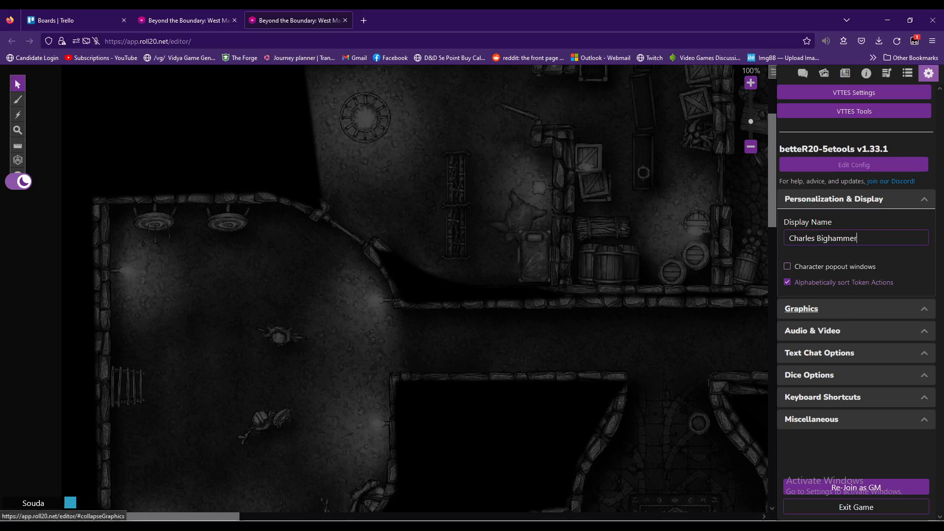
left_click(802, 308)
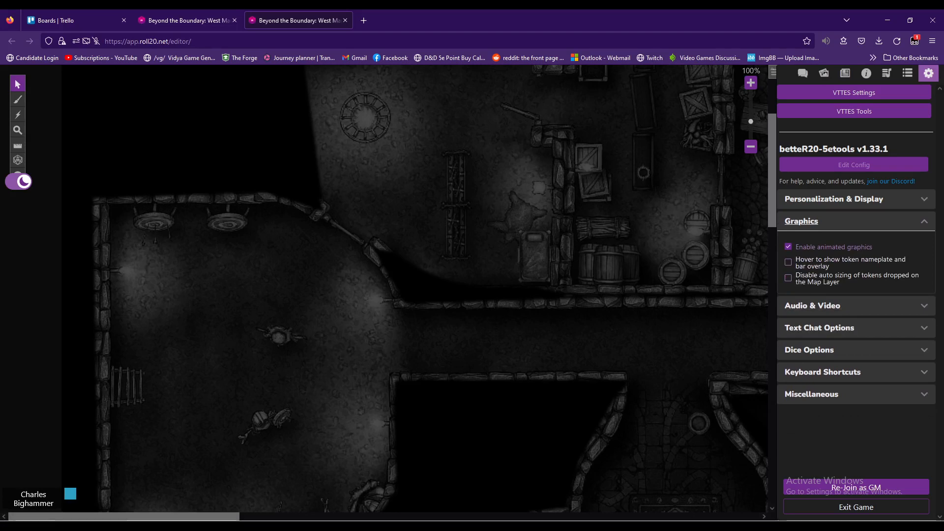
Try the Regular and Large player avatar sizes in the video display settings, ending on Names only
left_click(812, 305)
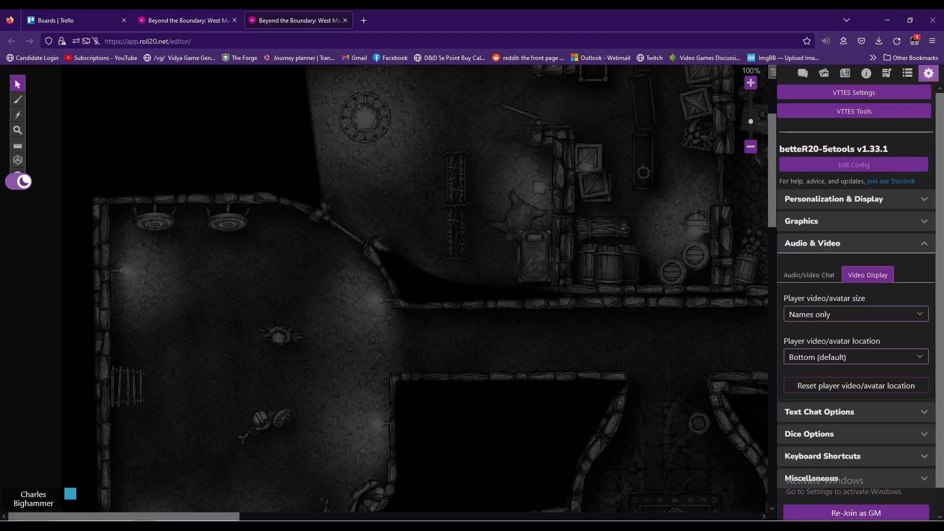
left_click(857, 315)
left_click(857, 353)
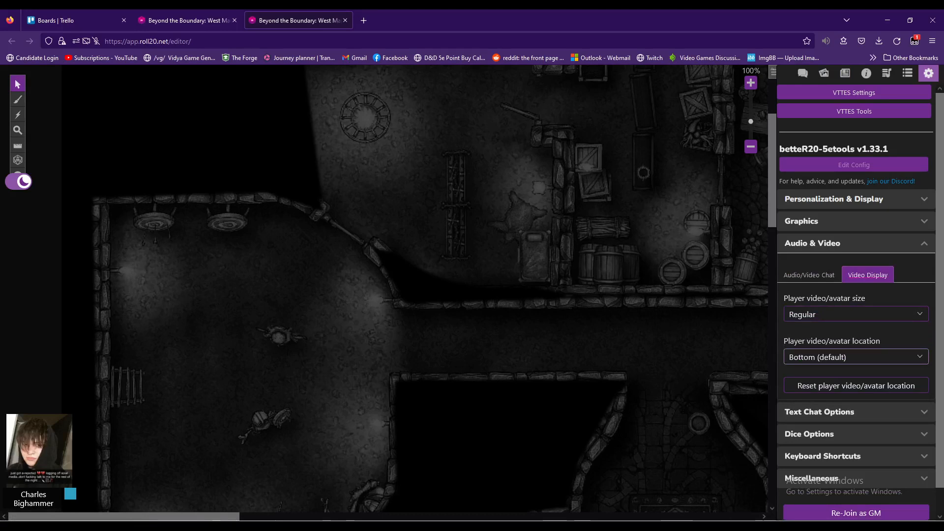
left_click(857, 314)
left_click(856, 338)
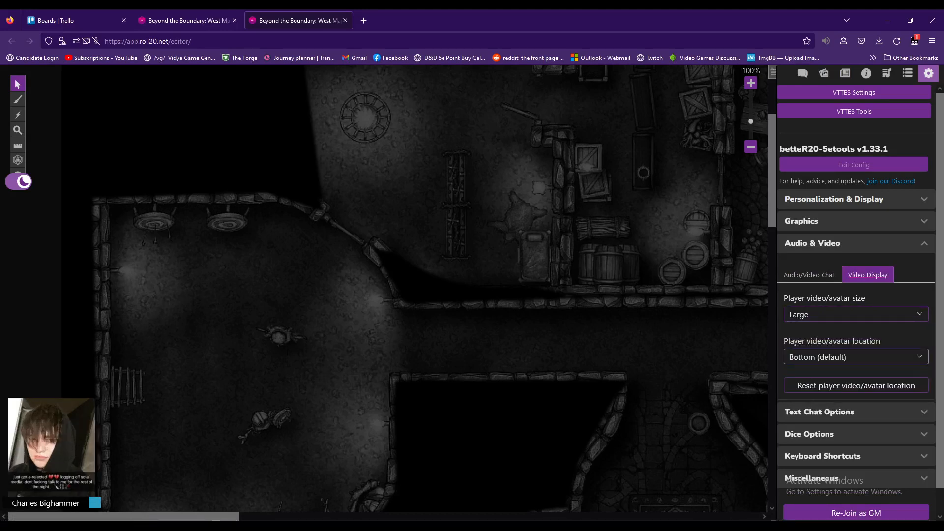
left_click(857, 314)
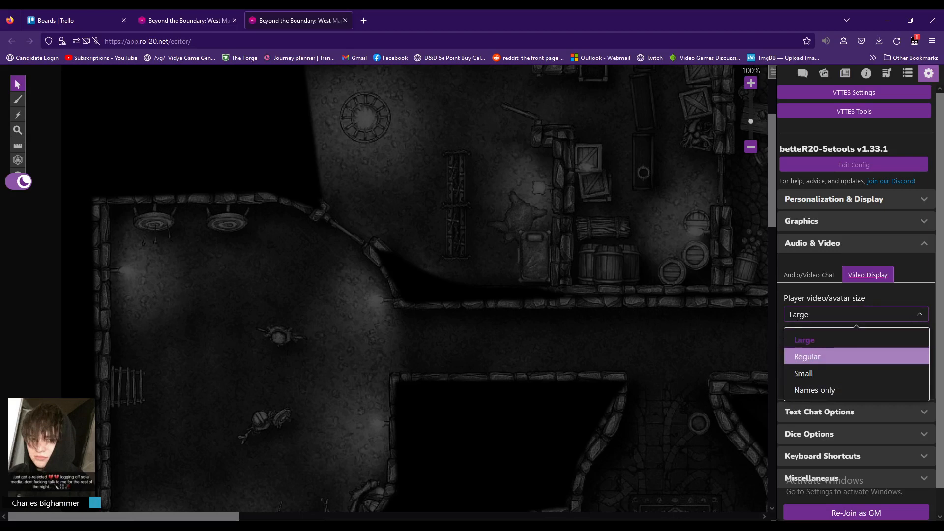
left_click(857, 354)
left_click(857, 315)
left_click(856, 388)
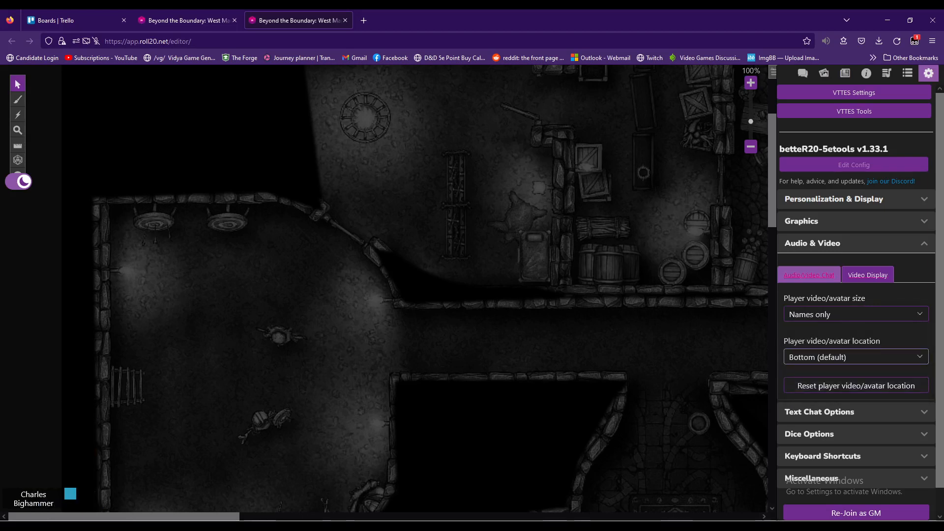
Examine the audio and video chat settings, the Dice Options and the Text Chat Options
left_click(809, 275)
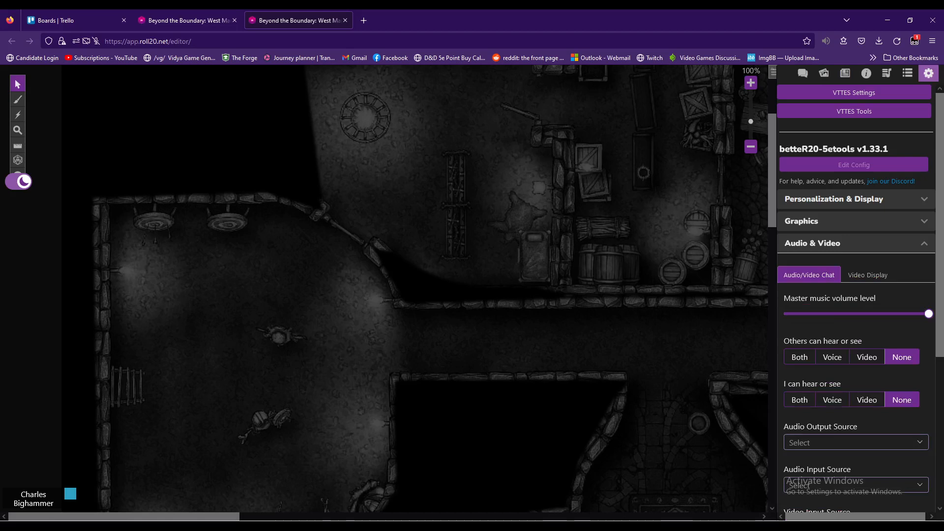
scroll(903, 307, "down", 2)
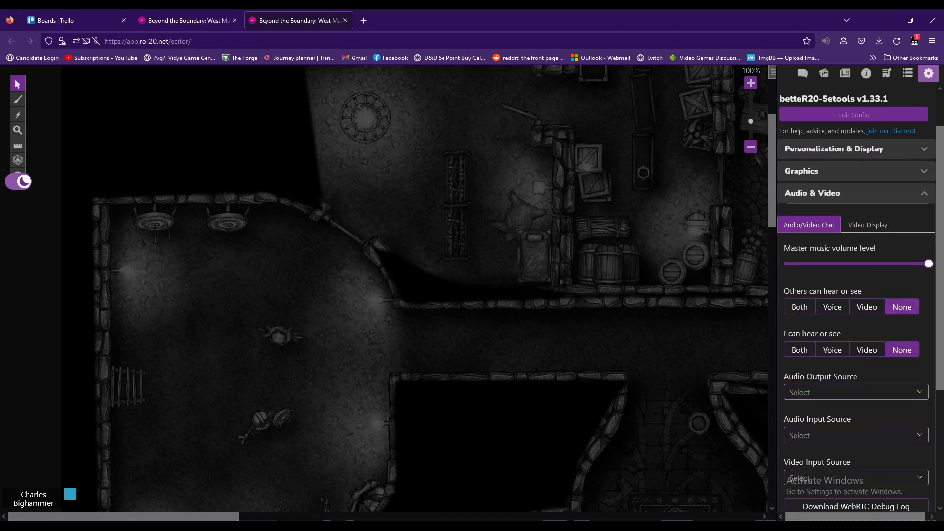
scroll(856, 295, "down", 5)
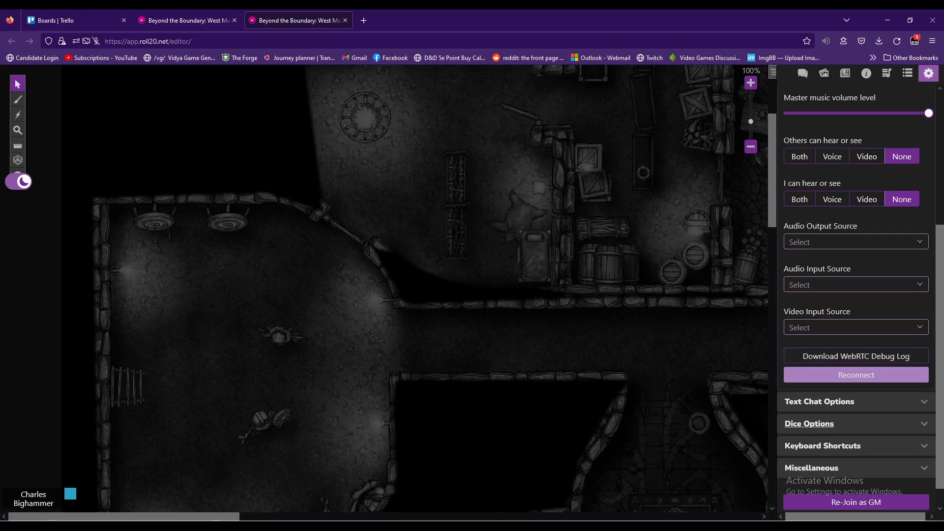
scroll(857, 295, "up", 3)
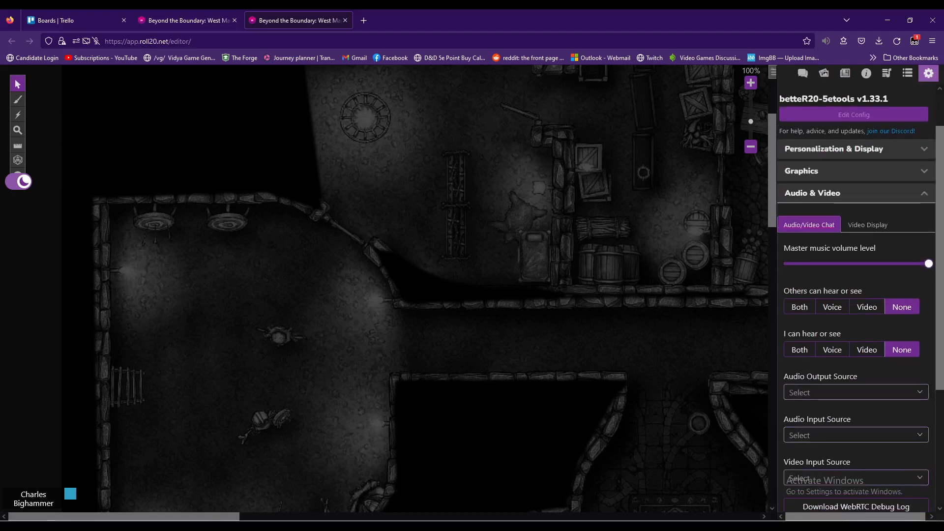
left_click(813, 193)
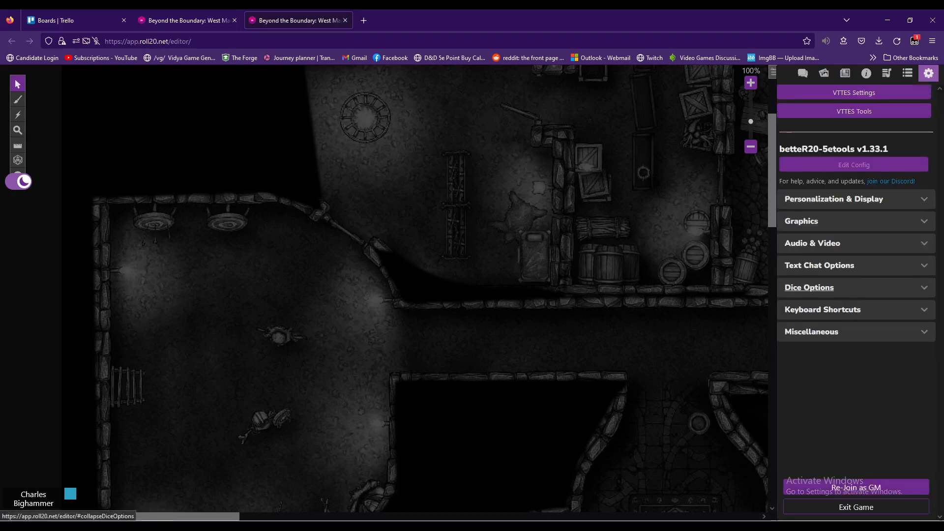
left_click(809, 287)
left_click(809, 288)
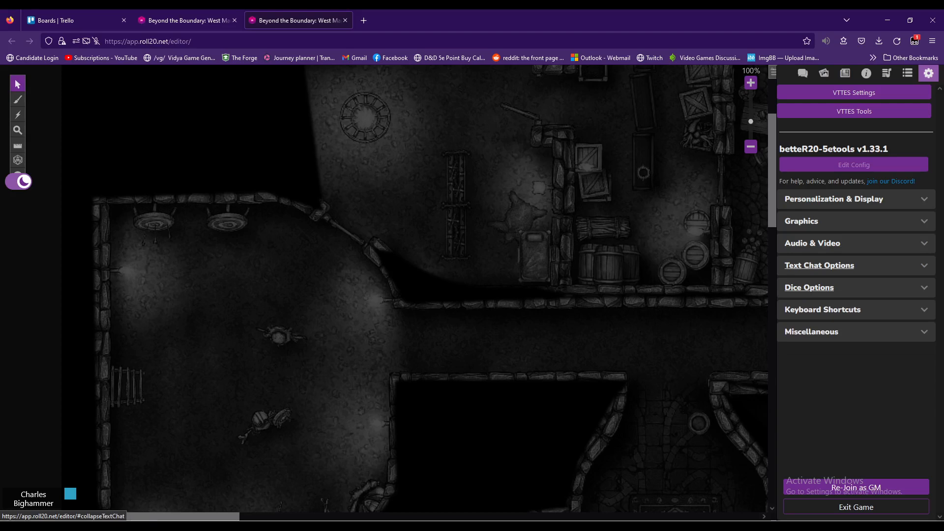
left_click(820, 265)
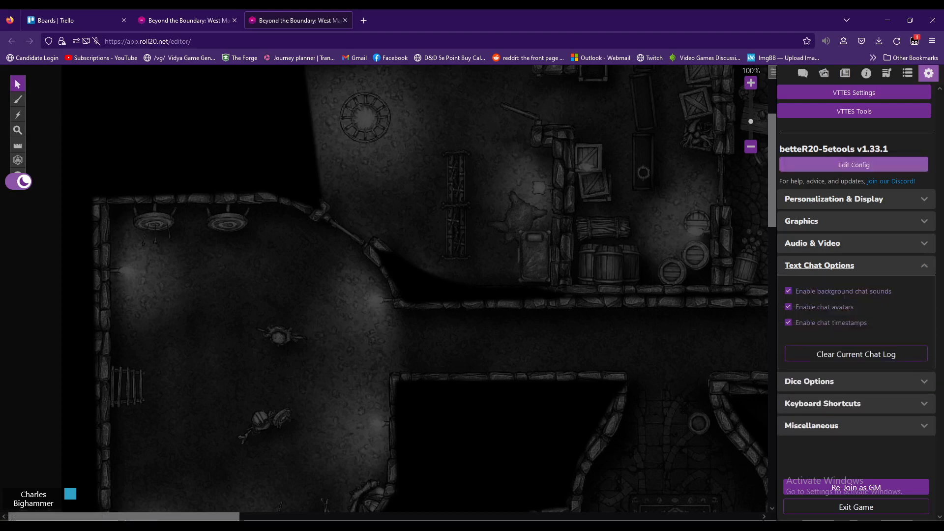
Roll 1d10 in the text chat and send the plain message "roll a d10"
left_click(803, 73)
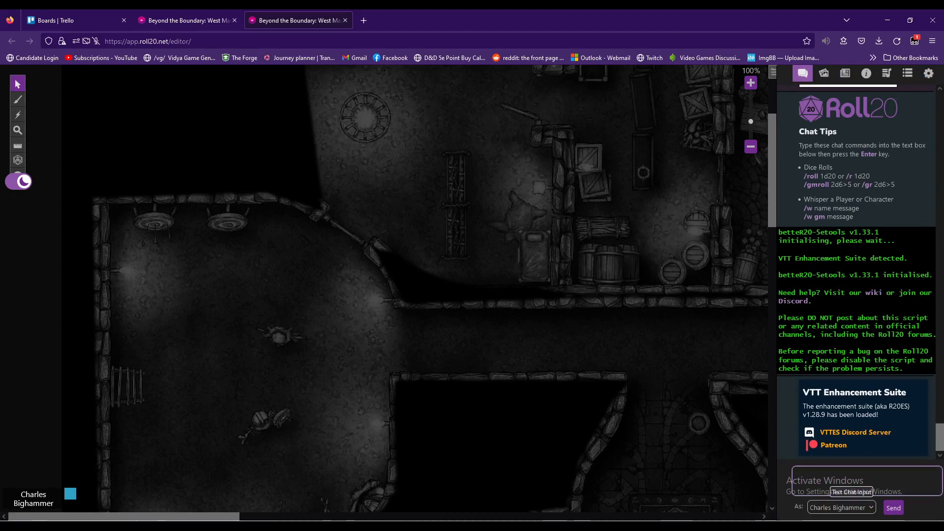
type("/r 1d20")
key("Return")
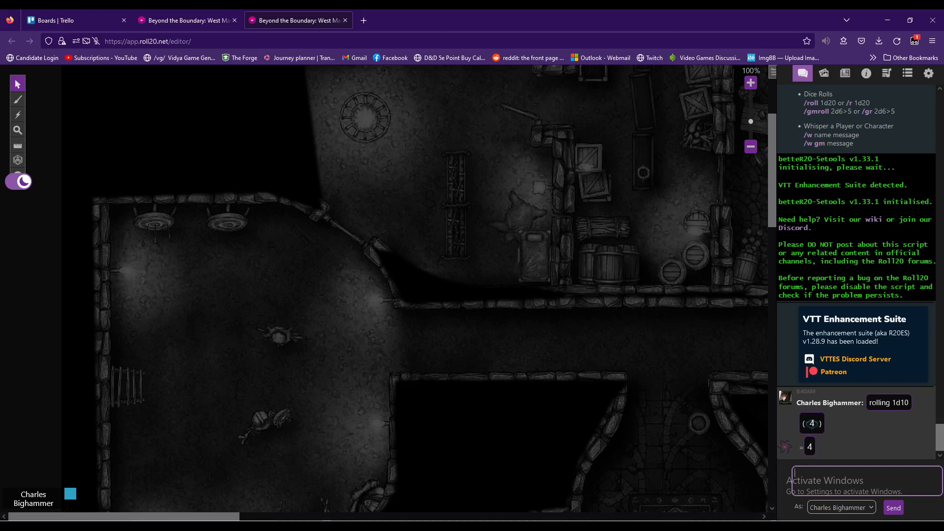
type("roll a d10")
key("Return")
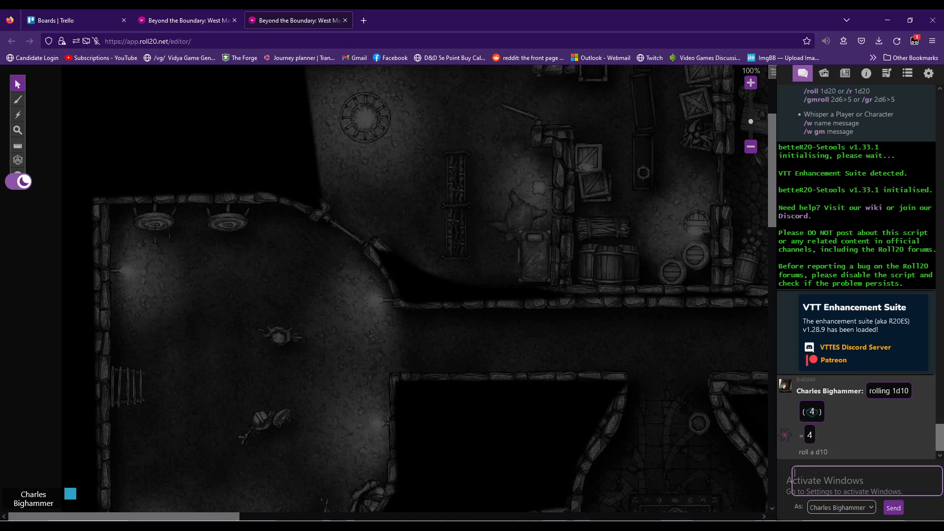
left_click(845, 72)
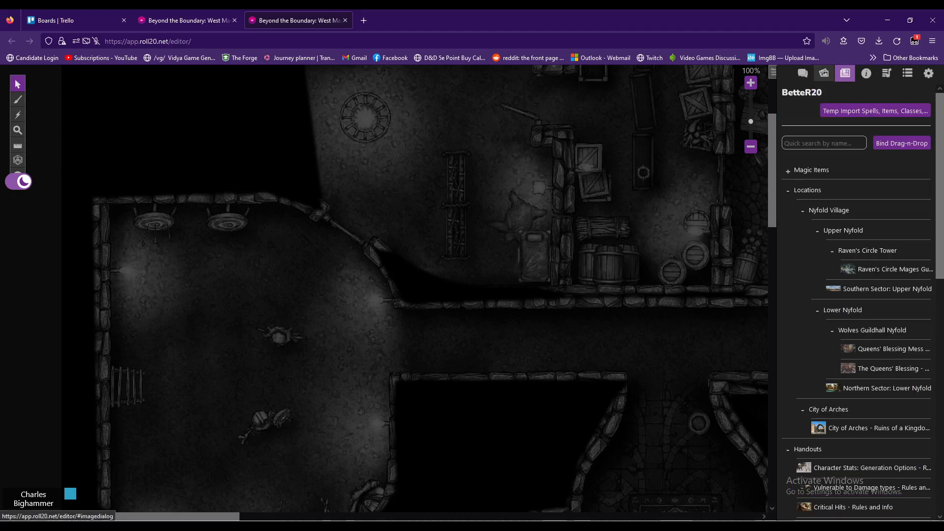
left_click(824, 73)
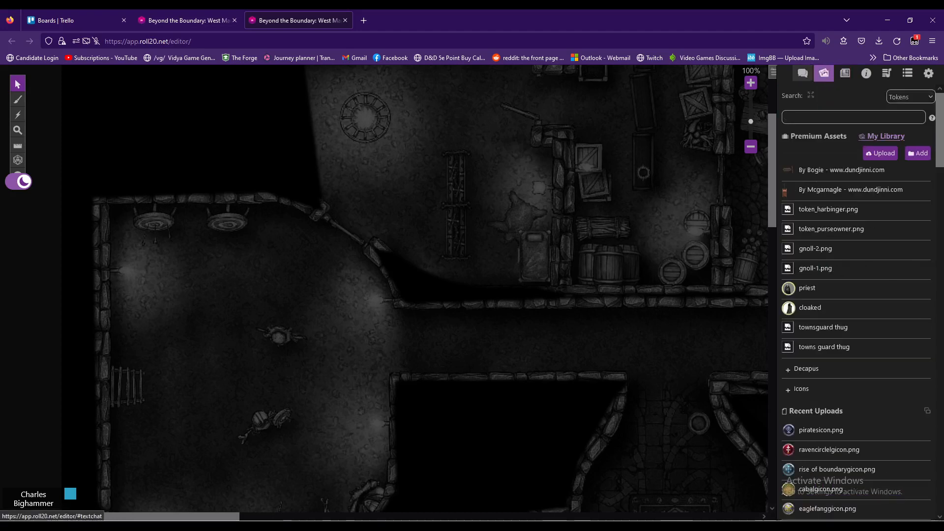
left_click(803, 73)
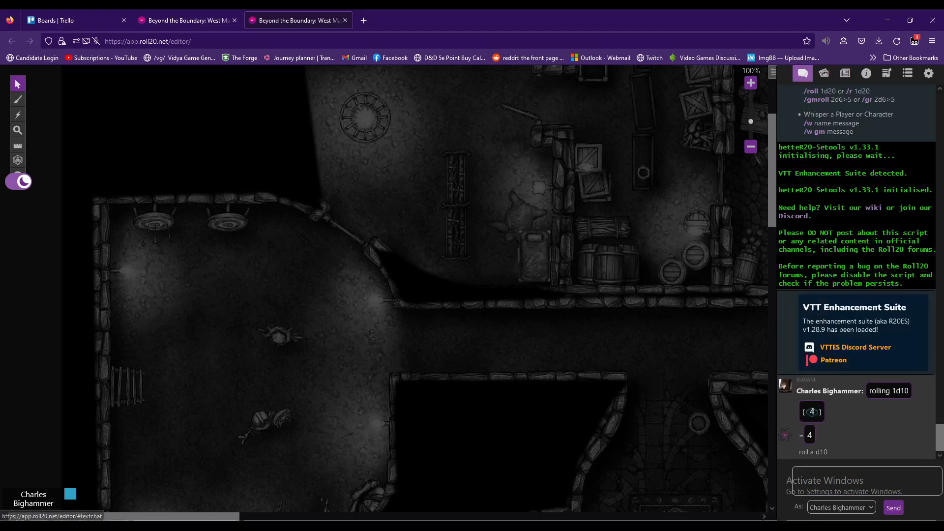
left_click(187, 21)
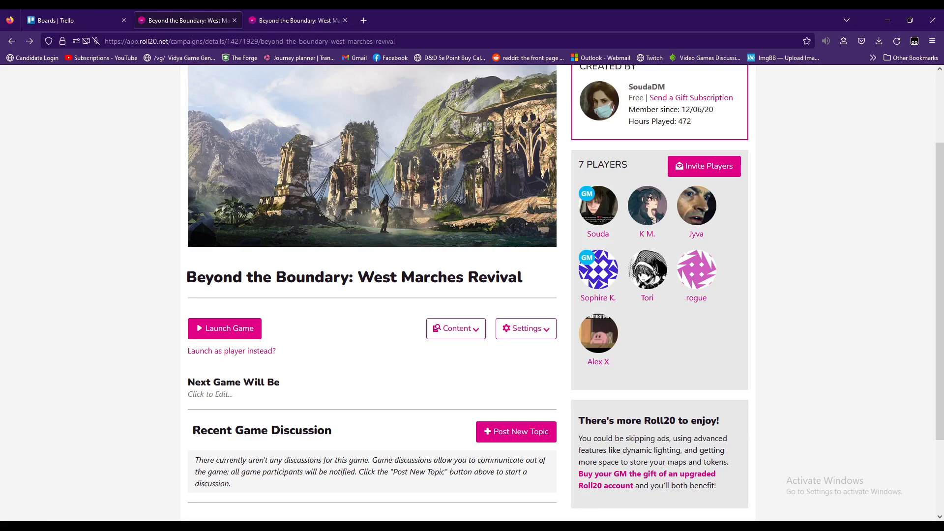
left_click(295, 21)
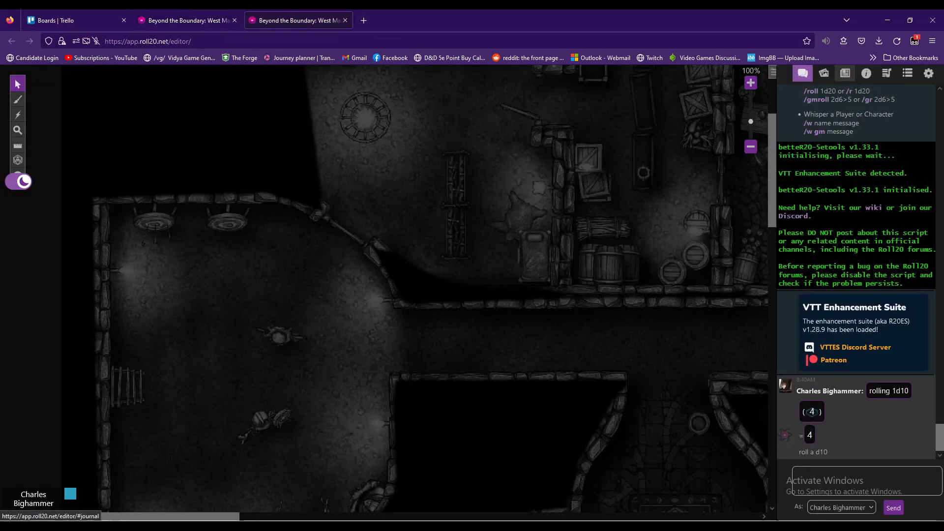
Show the journal and collapse the Locations, Handouts and Termanology folders, keeping the Characters folder expanded
left_click(845, 73)
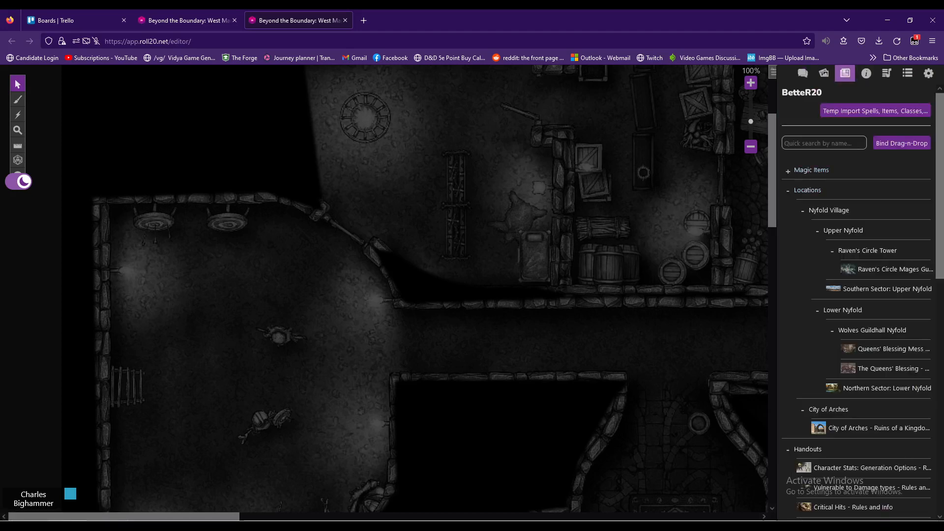
left_click(808, 190)
left_click(808, 210)
left_click(813, 230)
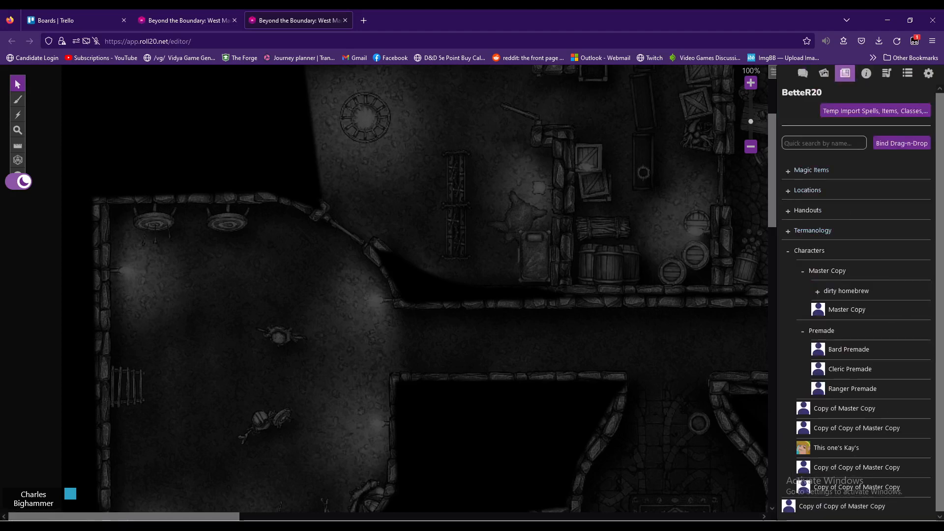
left_click(810, 251)
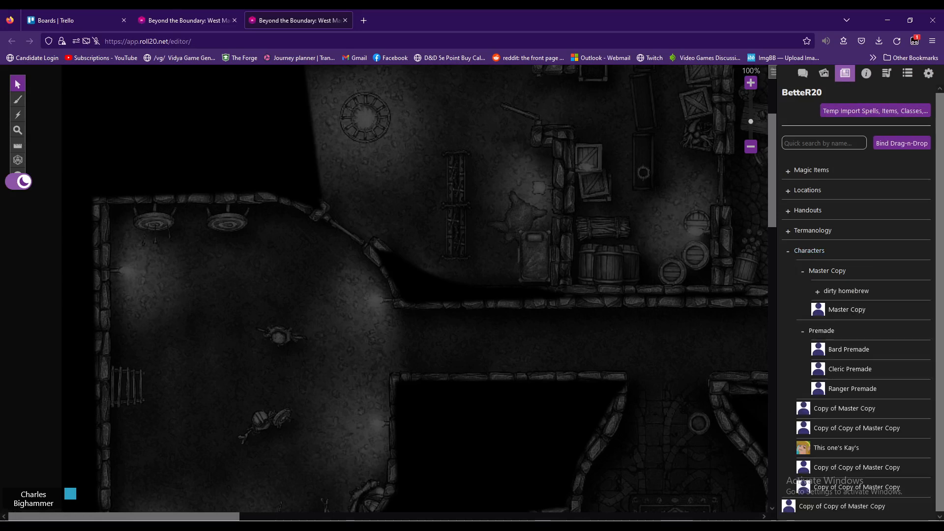
Open the first Copy of Copy of Master Copy in the Characters folder, look through its other pages and show its character sheet
left_click(857, 428)
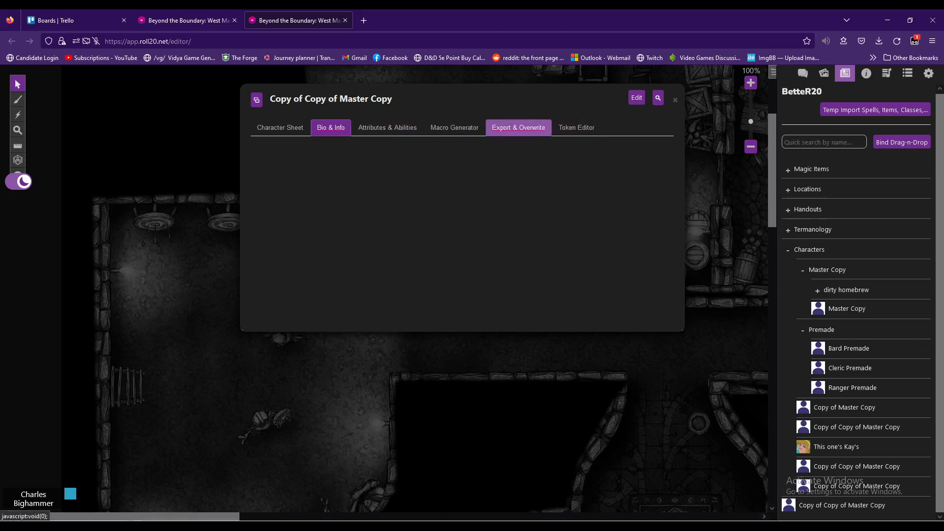
left_click(455, 128)
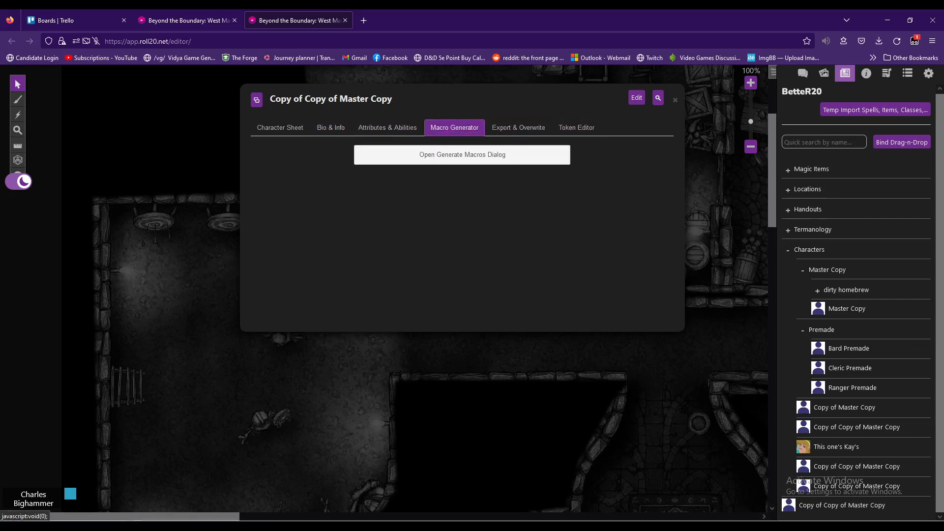
left_click(576, 127)
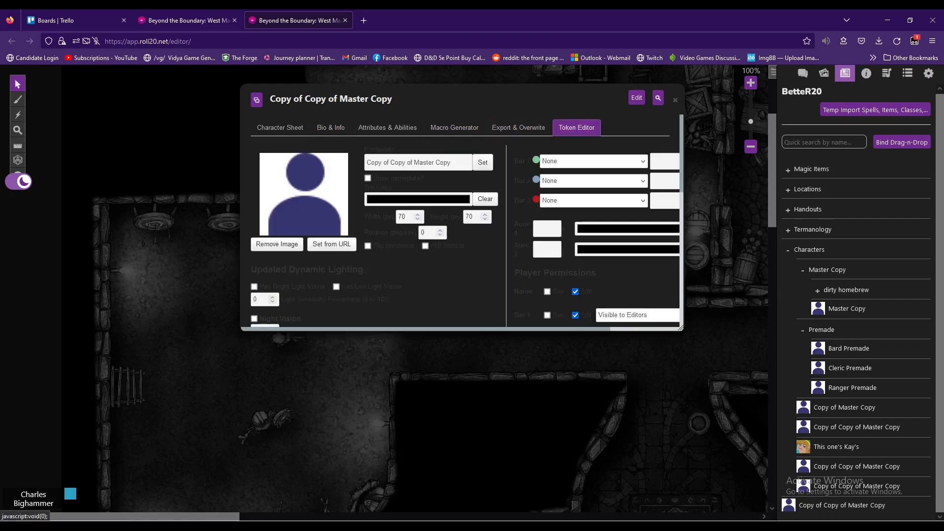
left_click(331, 127)
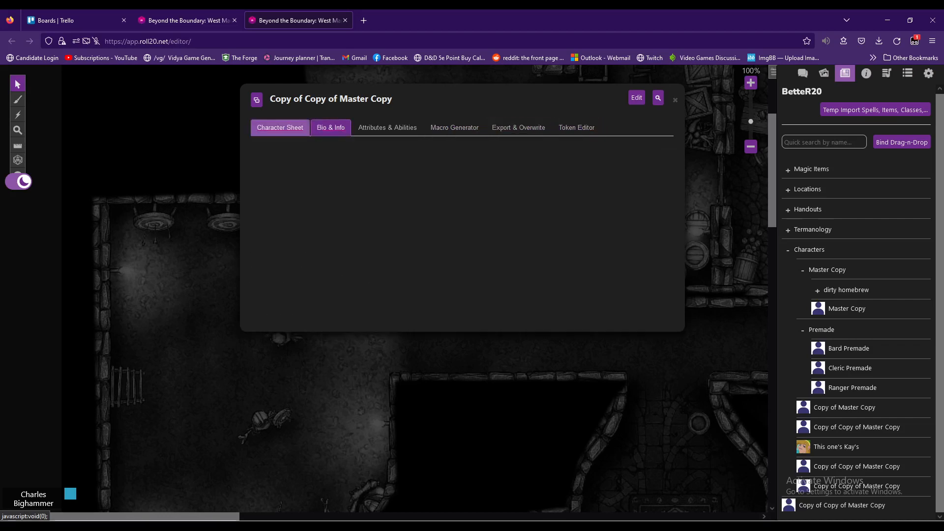
left_click(280, 127)
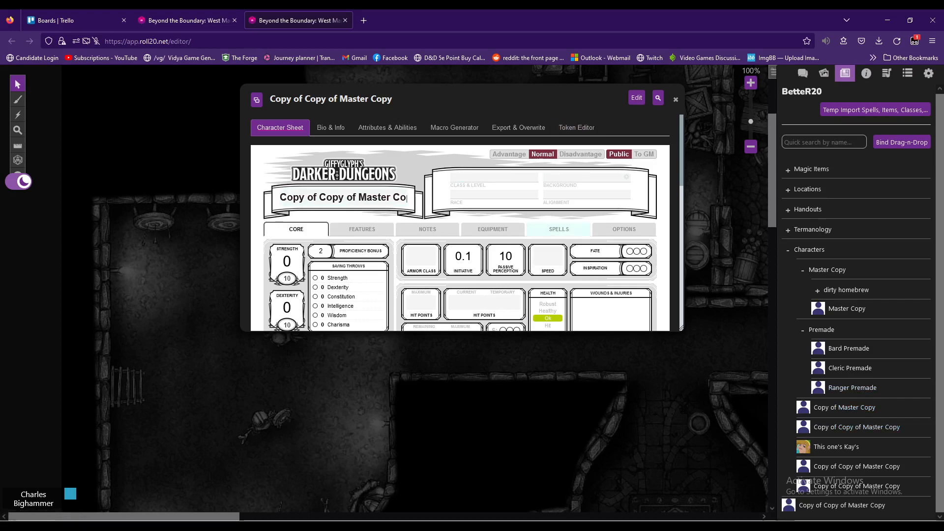
Replace the name on the character sheet with the character's full name
double_click(372, 198)
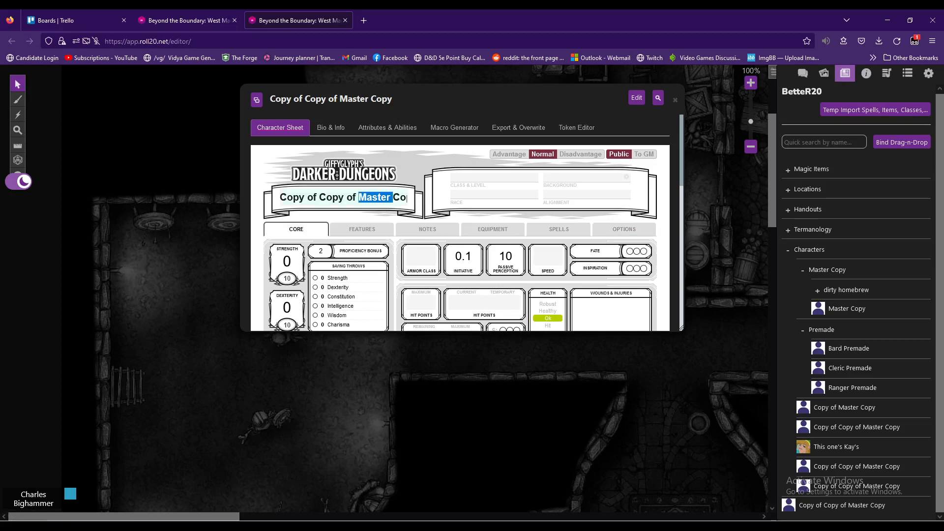
key("ctrl+a")
key("BackSpace")
type("Ch")
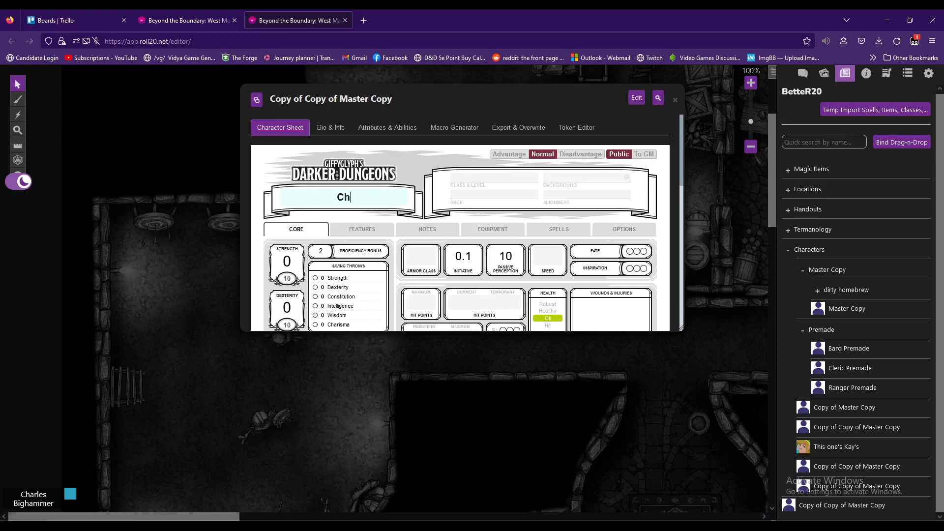
type("arles Bighammer")
key("Return")
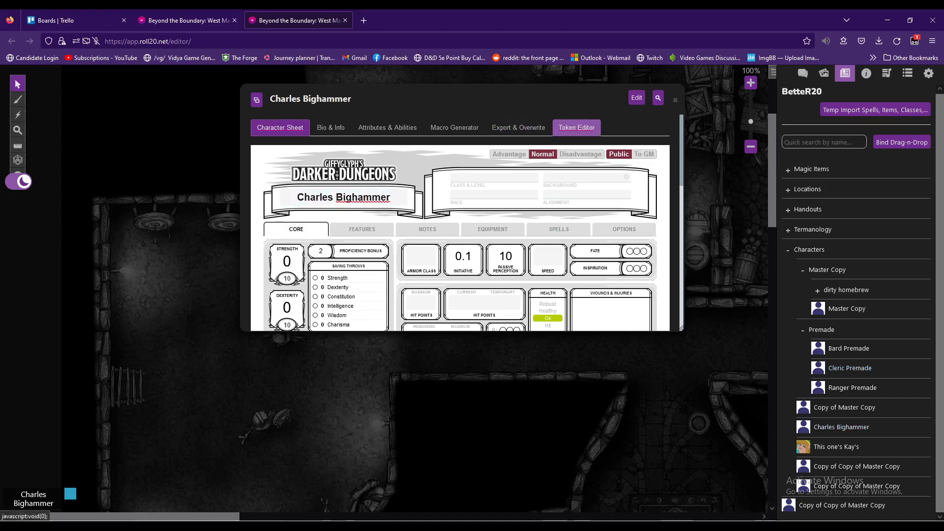
Set the character's avatar from the image link of the owl picture on the ImgBB page and save the changes
left_click(637, 97)
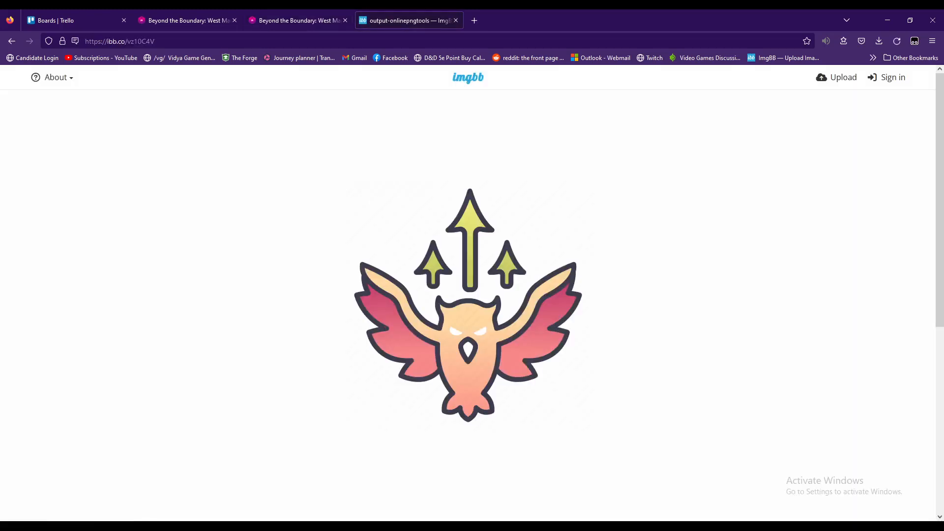
right_click(449, 319)
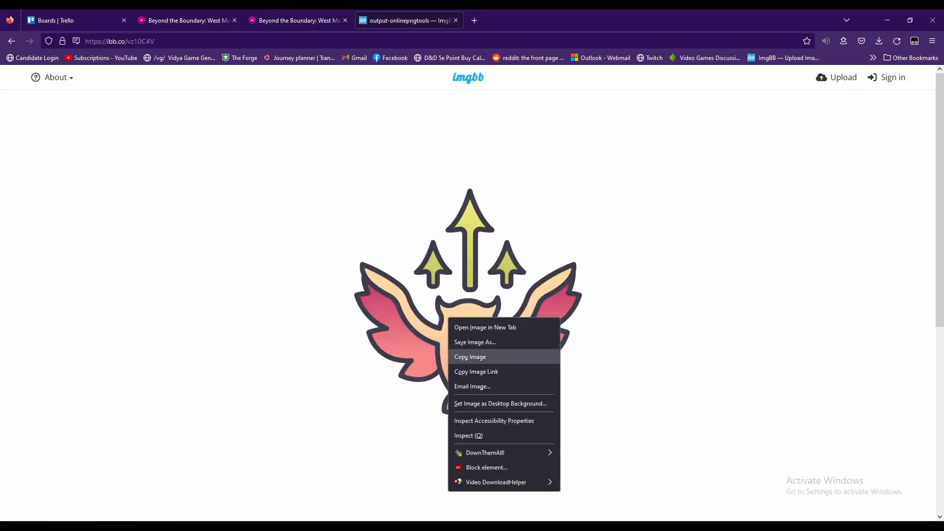
left_click(470, 356)
left_click(187, 20)
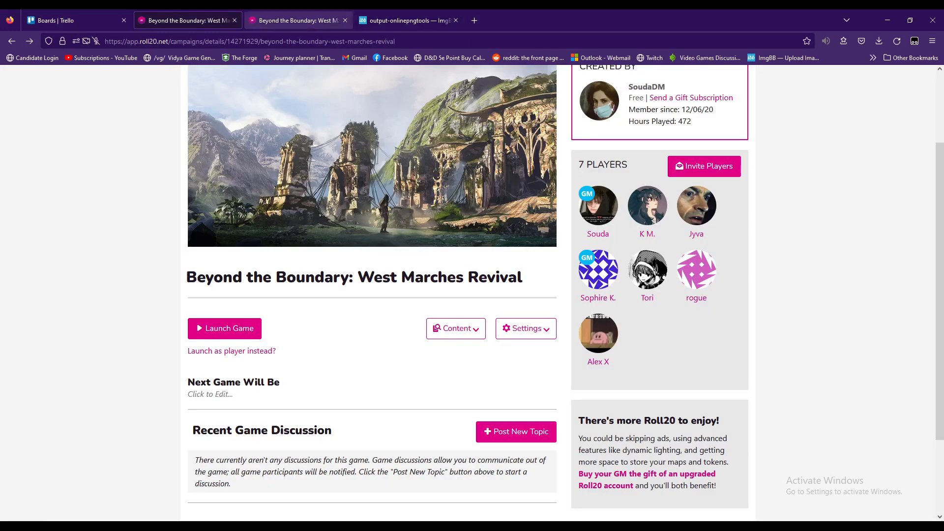
left_click(298, 20)
left_click(361, 222)
key("ctrl+v")
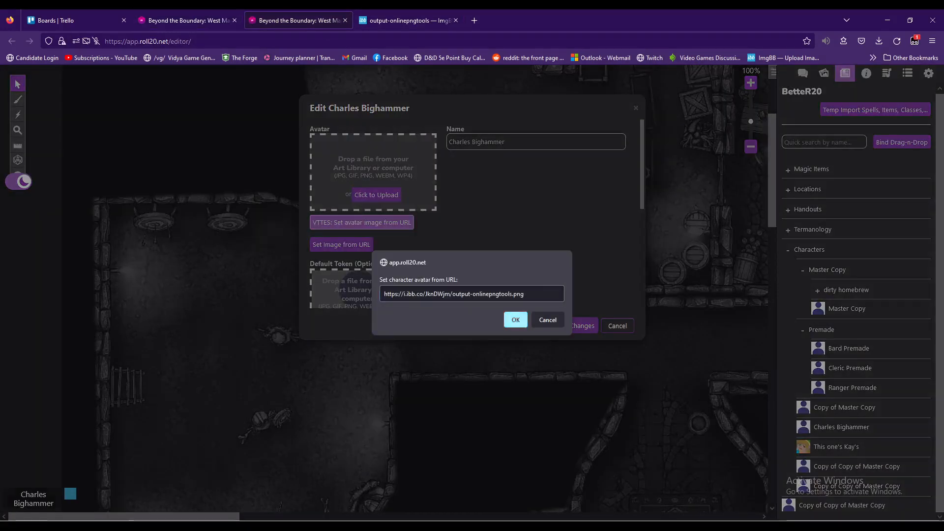
key("Return")
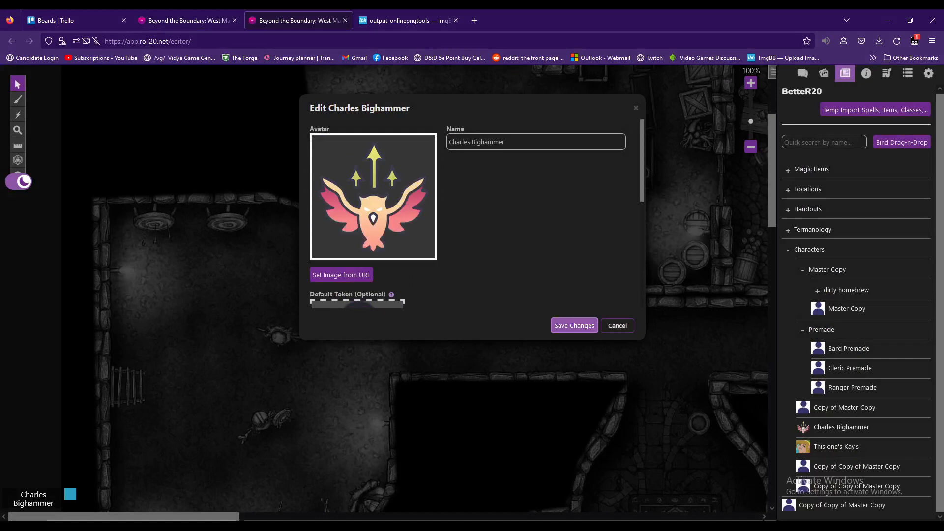
left_click(574, 325)
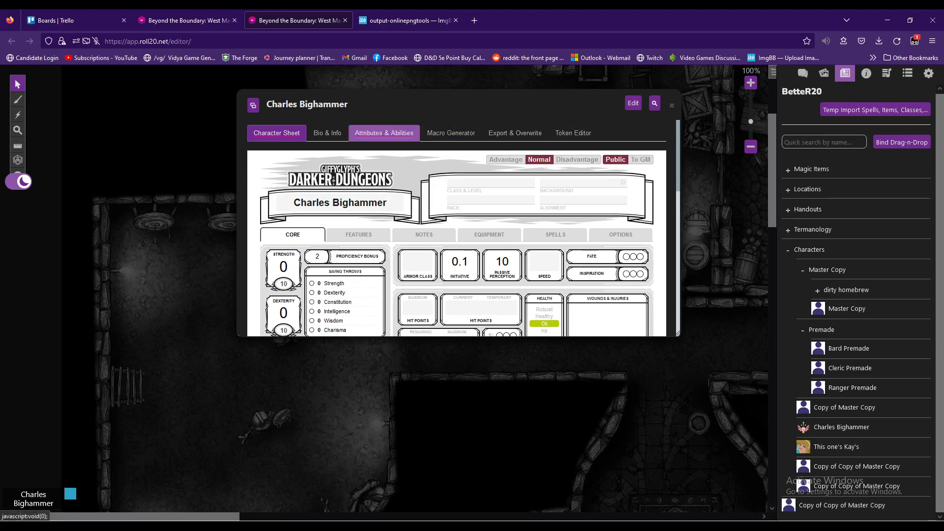
Enlarge the character sheet window and place it over the middle of the map
scroll(457, 228, "down", 5)
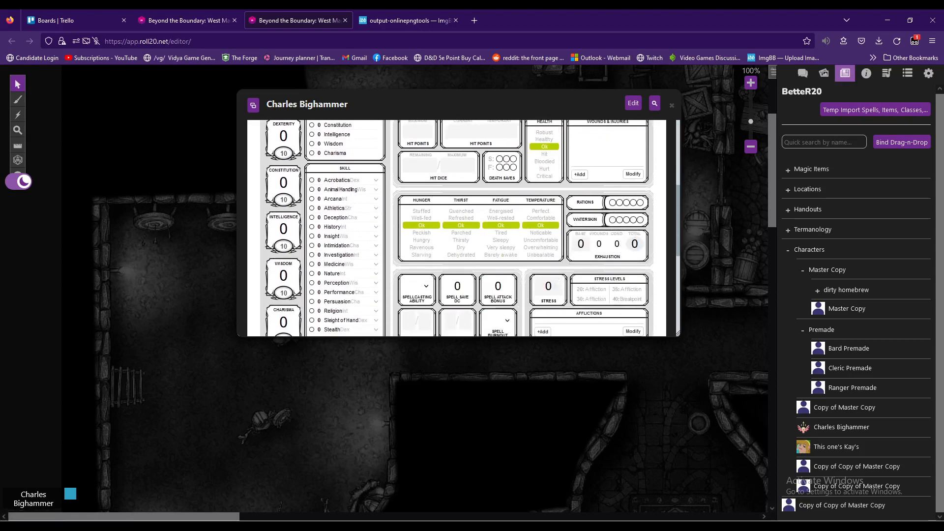
scroll(456, 227, "up", 5)
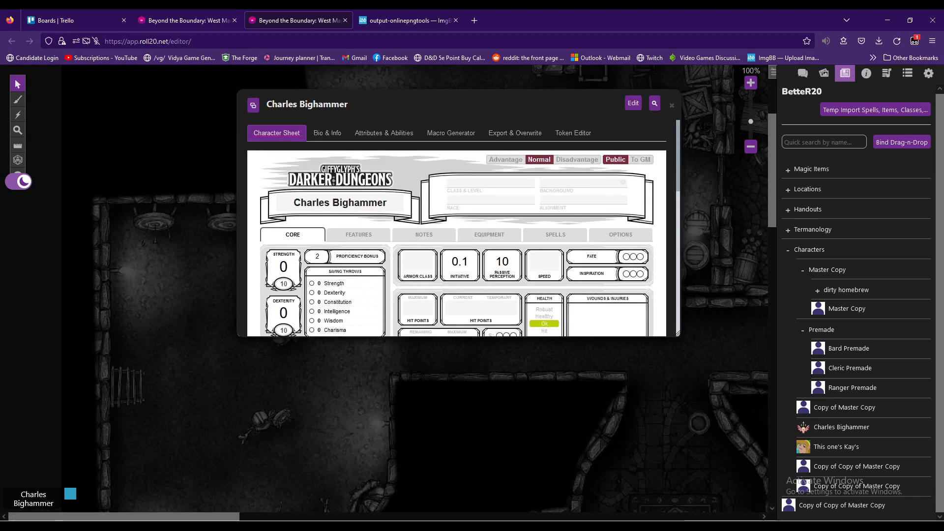
scroll(456, 228, "down", 2)
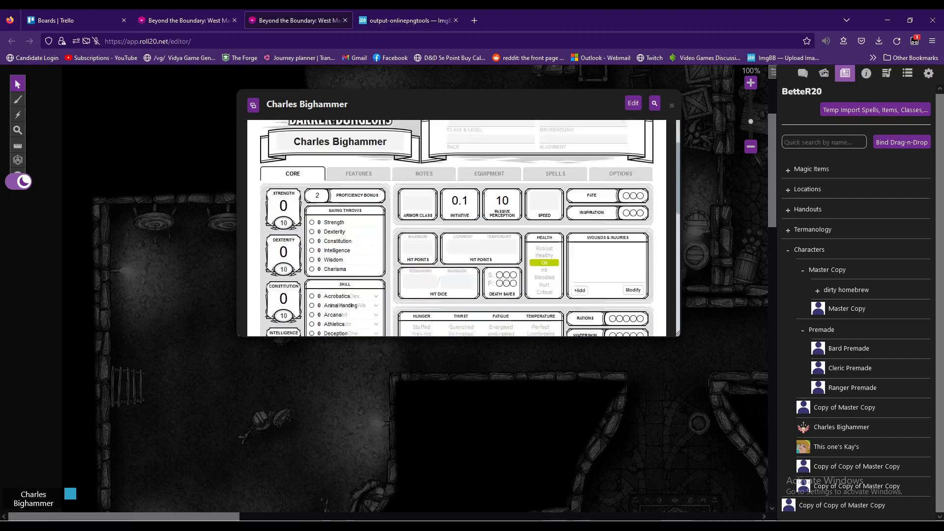
scroll(456, 227, "up", 2)
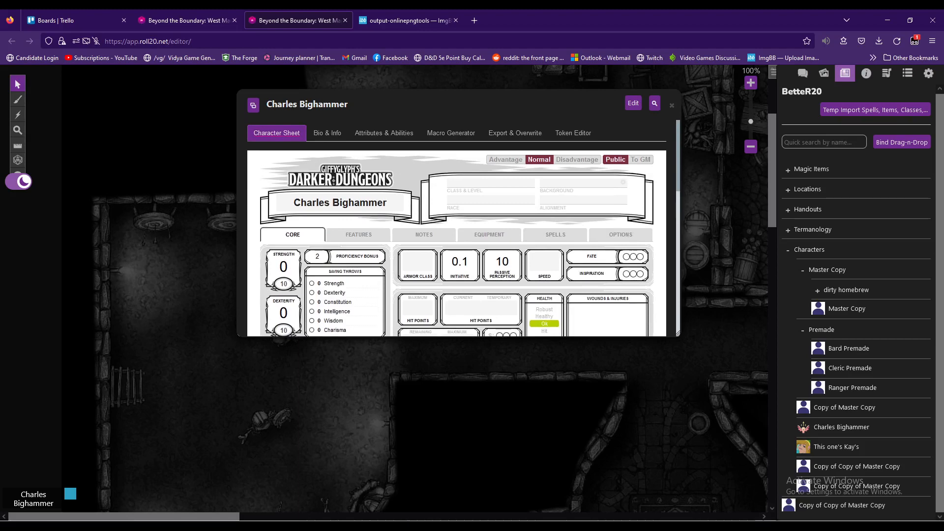
left_click_drag(443, 104, 243, 90)
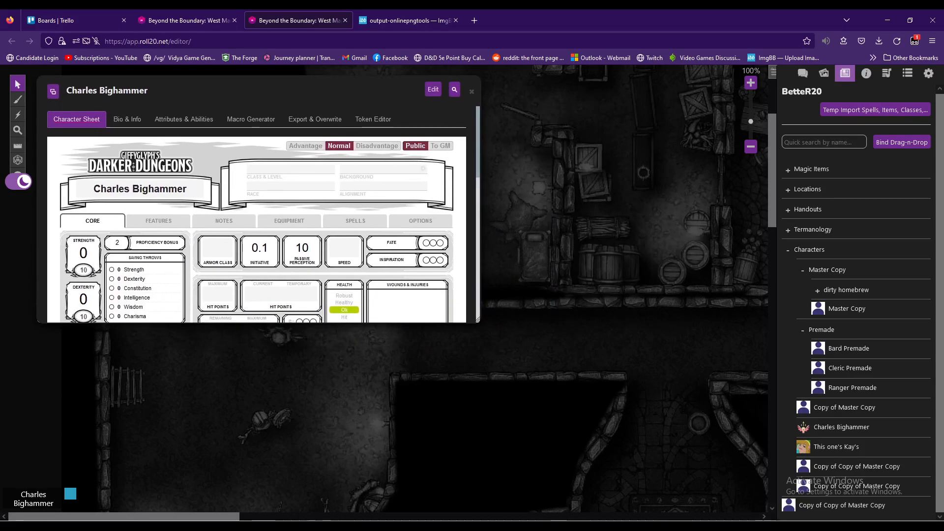
left_click_drag(479, 321, 543, 505)
left_click_drag(288, 91, 439, 80)
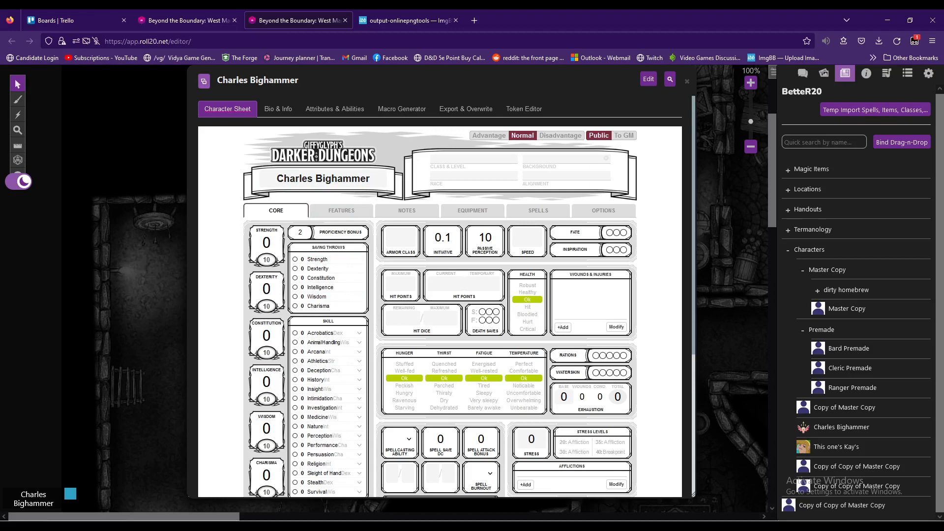
Show the D&D 5th Edition compendium, pop the character sheet out into its own browser window and close that window
left_click(867, 73)
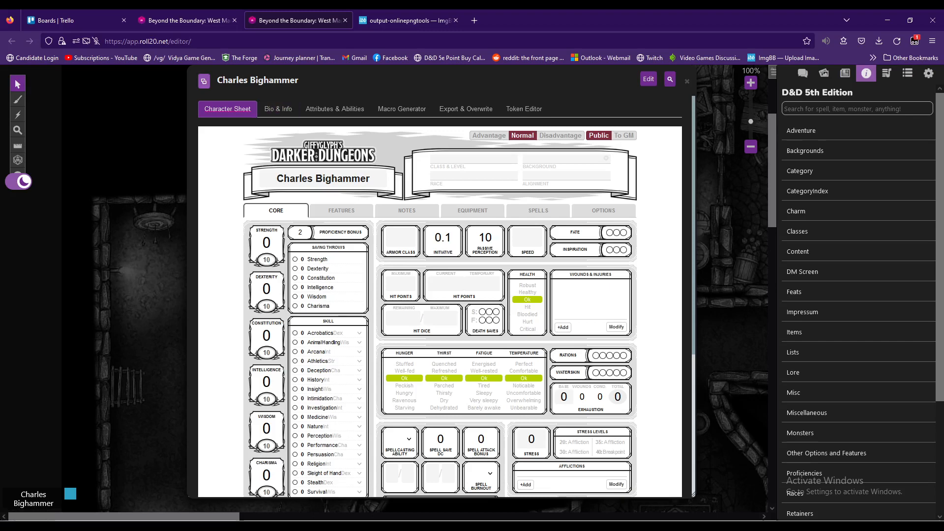
left_click(203, 81)
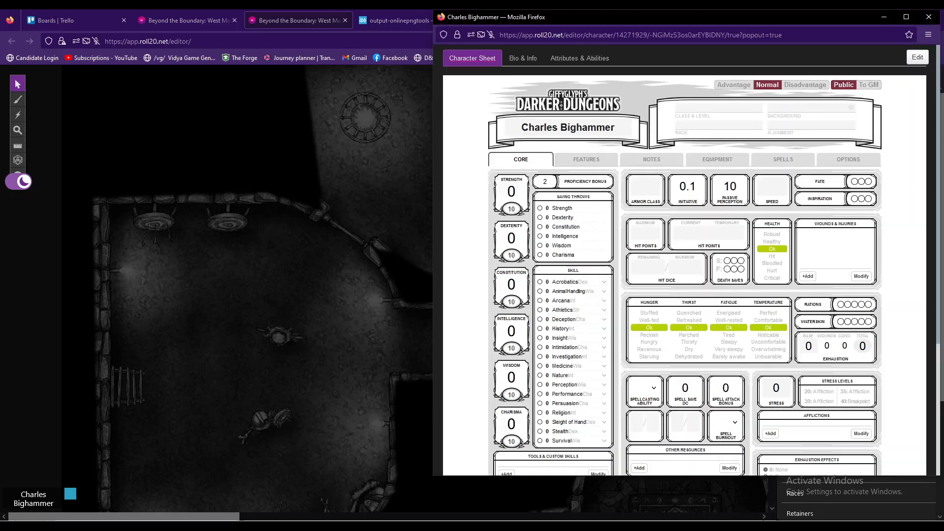
left_click_drag(519, 18, 426, 40)
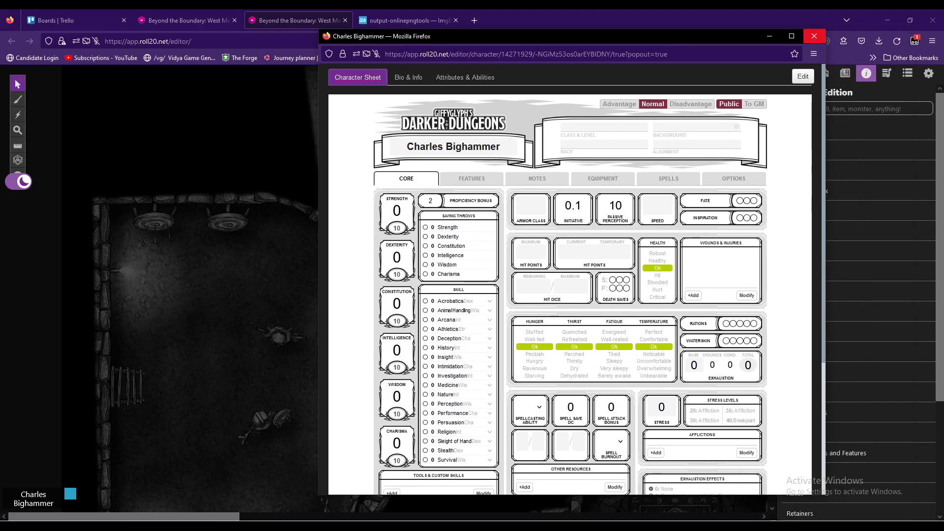
left_click(815, 36)
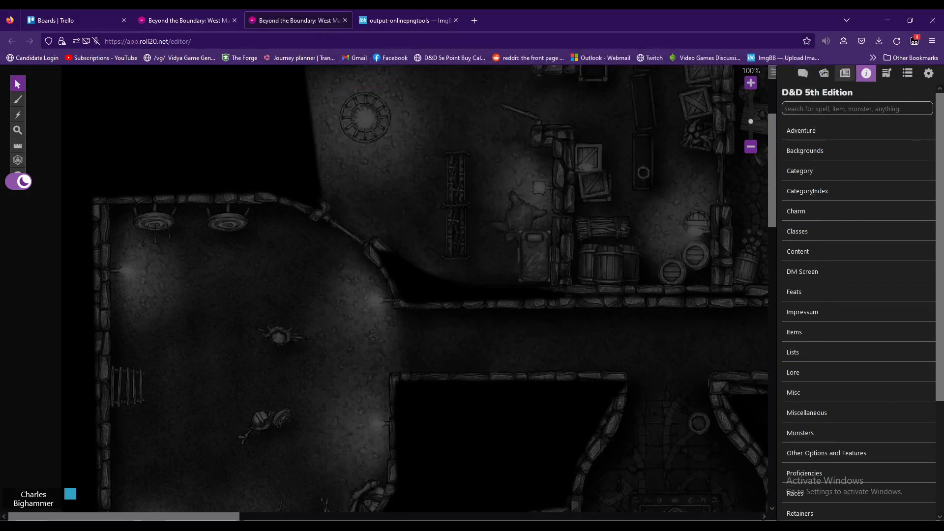
Reopen the new character from the journal's Characters folder and look over the Core page of its sheet
left_click(845, 73)
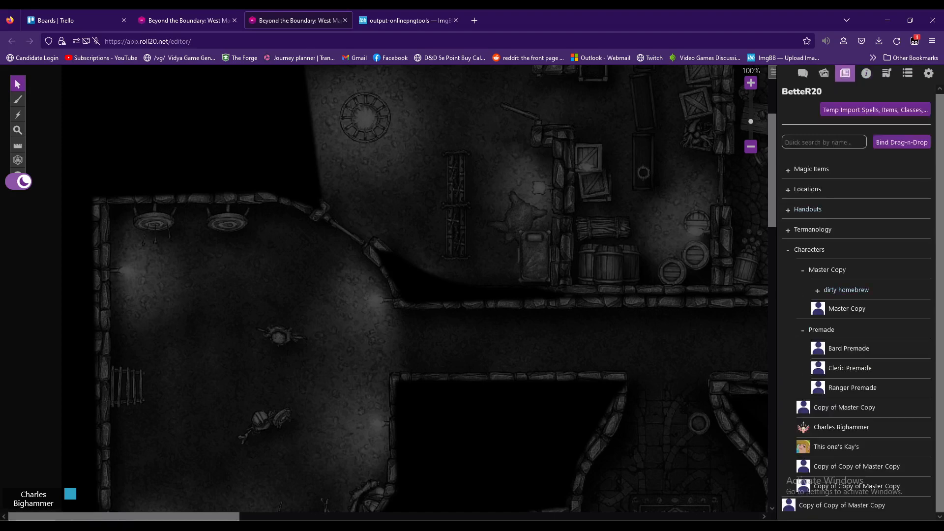
left_click(842, 427)
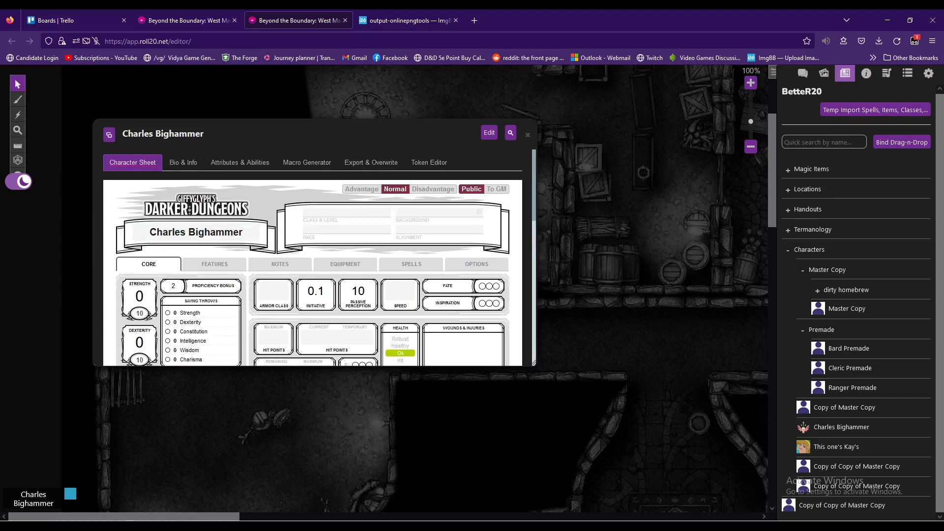
scroll(313, 257, "down", 3)
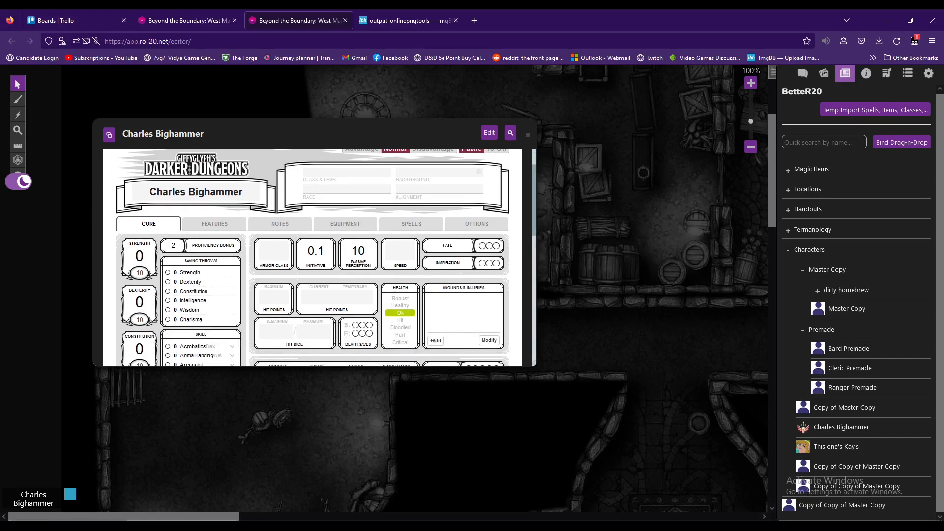
scroll(313, 257, "up", 3)
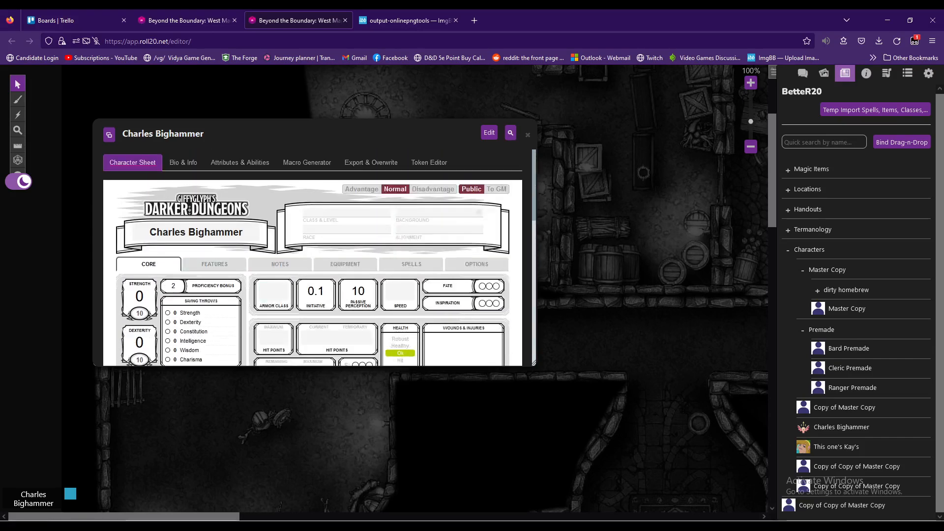
scroll(313, 257, "down", 3)
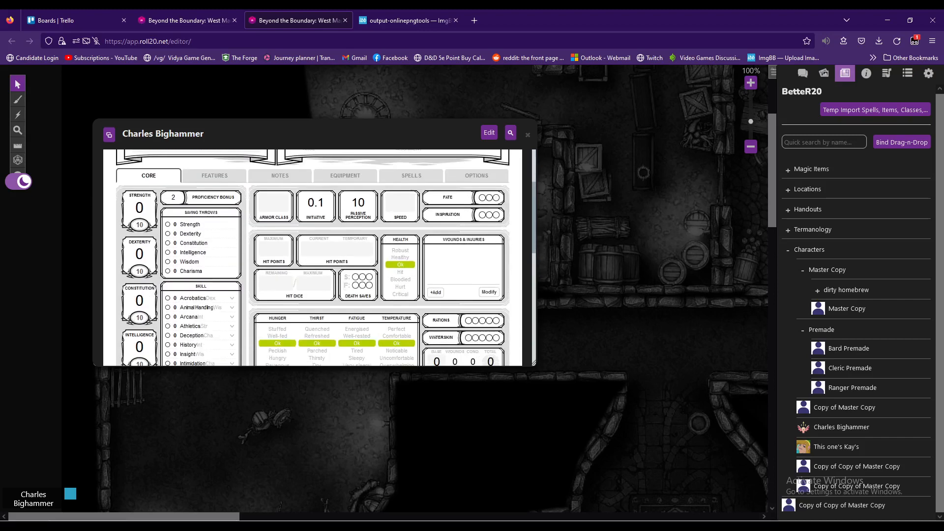
scroll(313, 257, "down", 3)
scroll(313, 258, "up", 5)
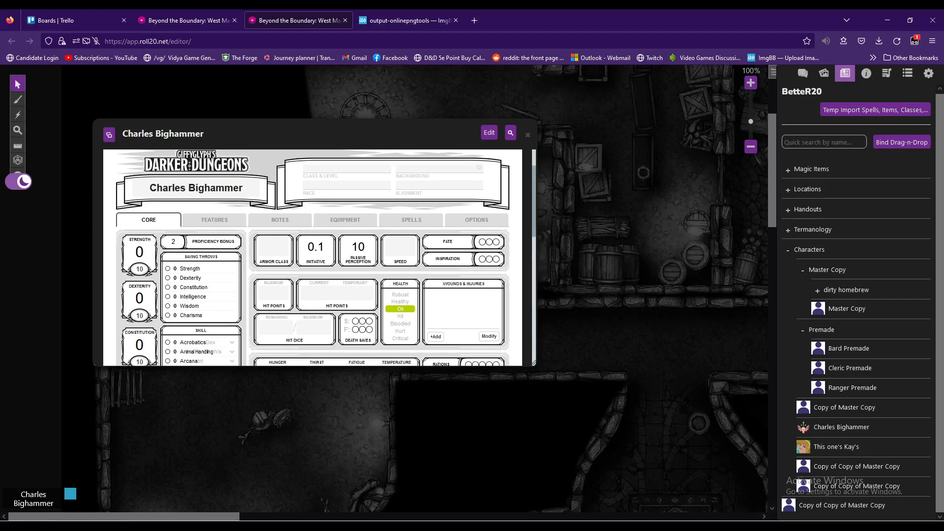
Examine the passive perception and initiative values on the sheet's Core page
double_click(358, 247)
double_click(317, 247)
double_click(321, 247)
left_click(321, 246)
left_click_drag(325, 247, 307, 247)
left_click(316, 246)
scroll(313, 257, "down", 3)
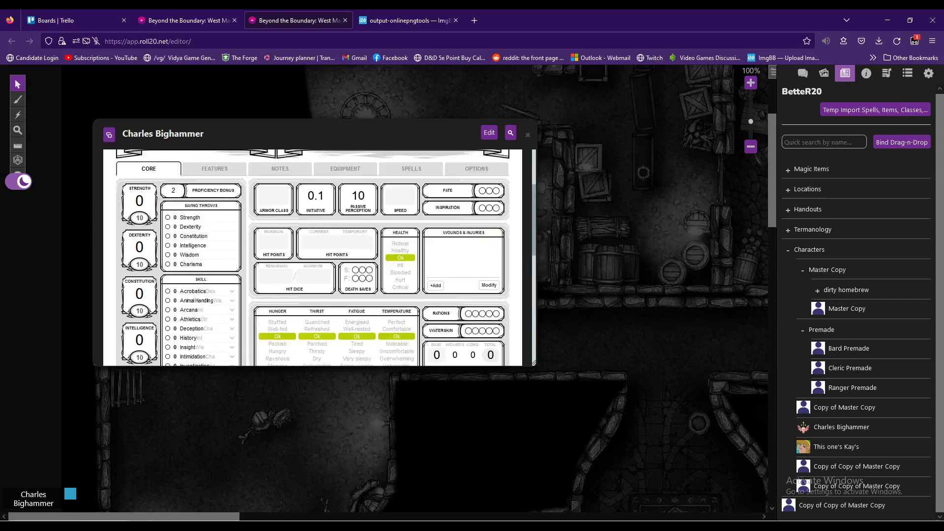
scroll(313, 257, "up", 2)
scroll(313, 257, "up", 2)
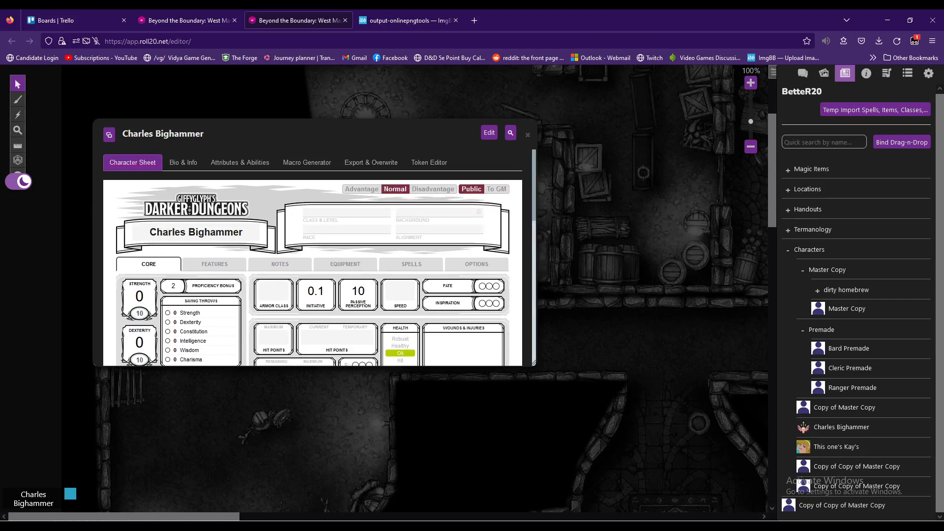
Check the Ranger Premade entry in the Premade folder and close it again
scroll(313, 257, "down", 2)
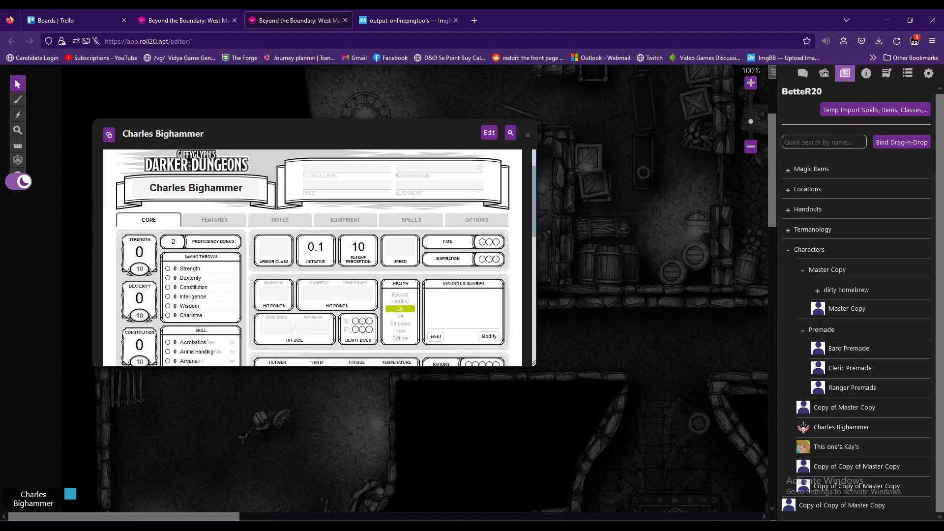
scroll(313, 257, "down", 2)
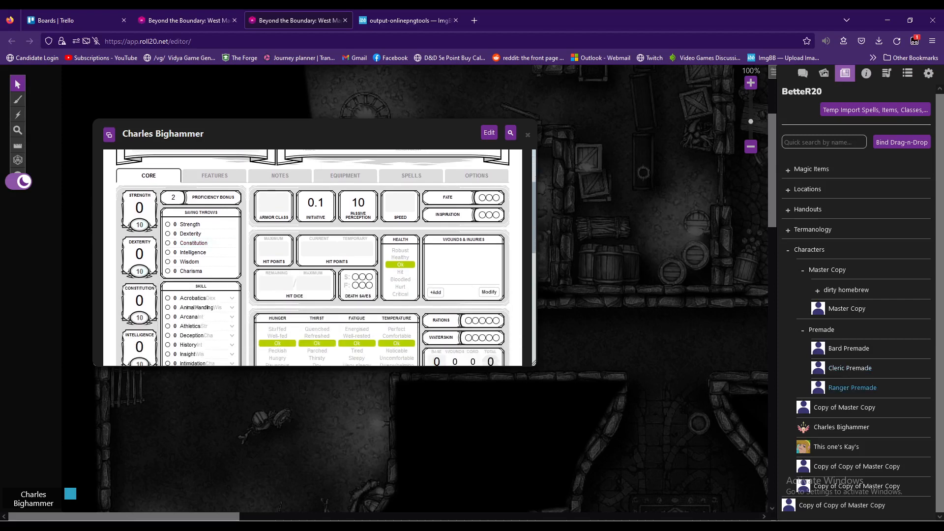
left_click(852, 388)
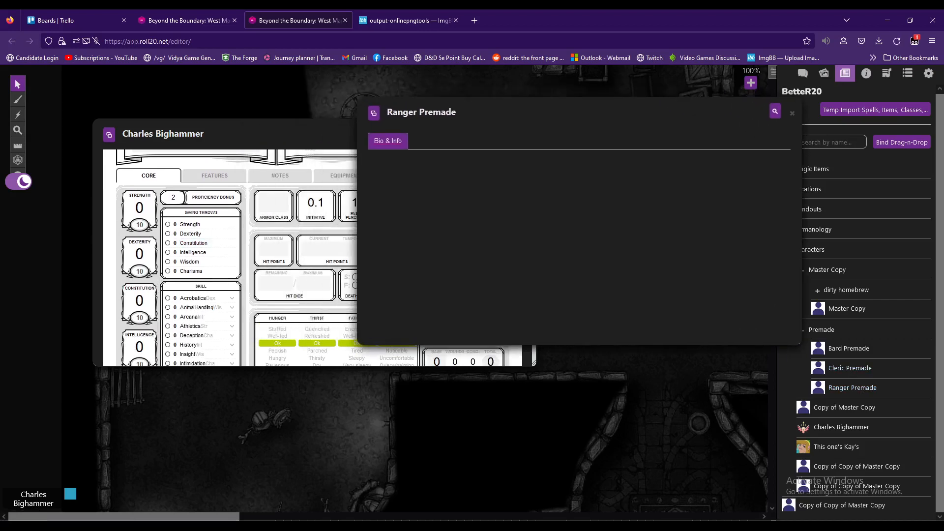
left_click(793, 112)
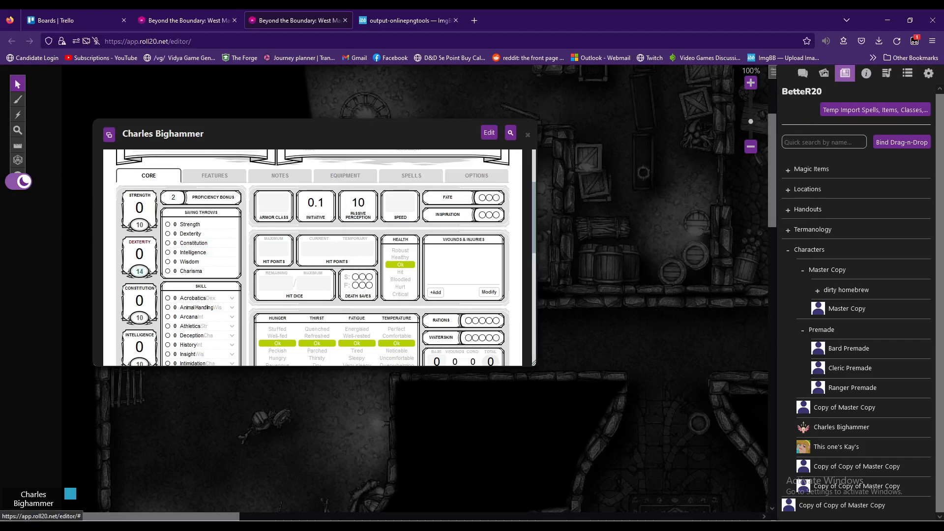
Set the character's Strength score to 8, Dexterity to 14 and Constitution to 12
key("Tab")
double_click(140, 225)
type("8")
scroll(313, 257, "down", 1)
key("Tab")
type("12")
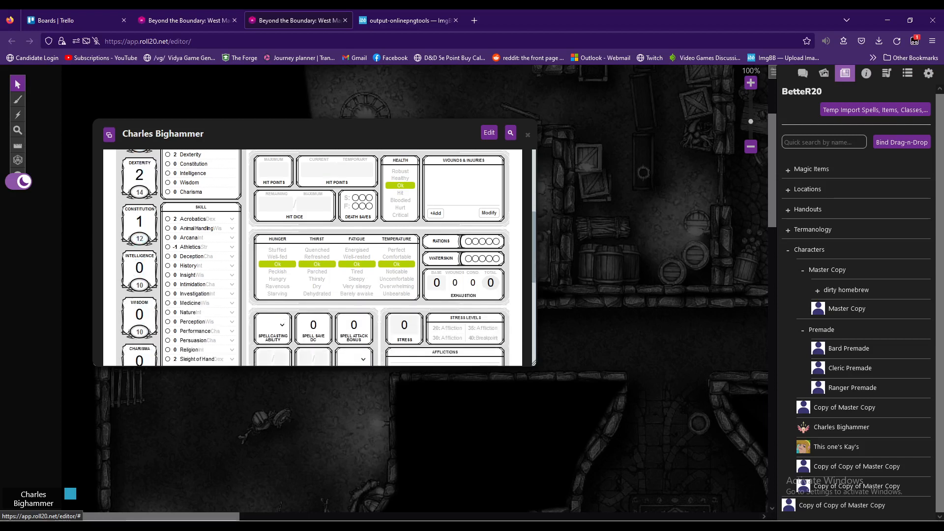
Set the character's Wisdom score to 14 and Charisma to 12, leaving Intelligence as it is
scroll(320, 258, "down", 1)
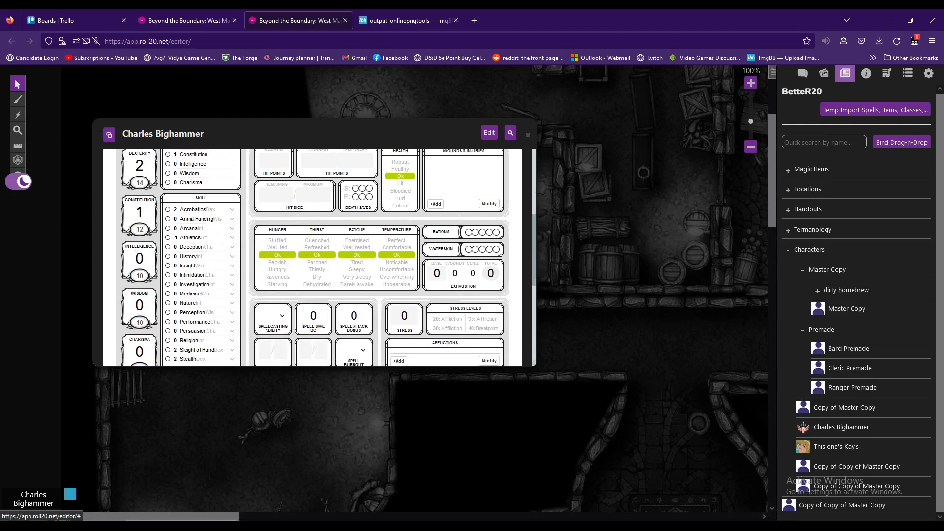
key("Tab")
key("Tab")
type("14")
scroll(320, 257, "down", 1)
key("Tab")
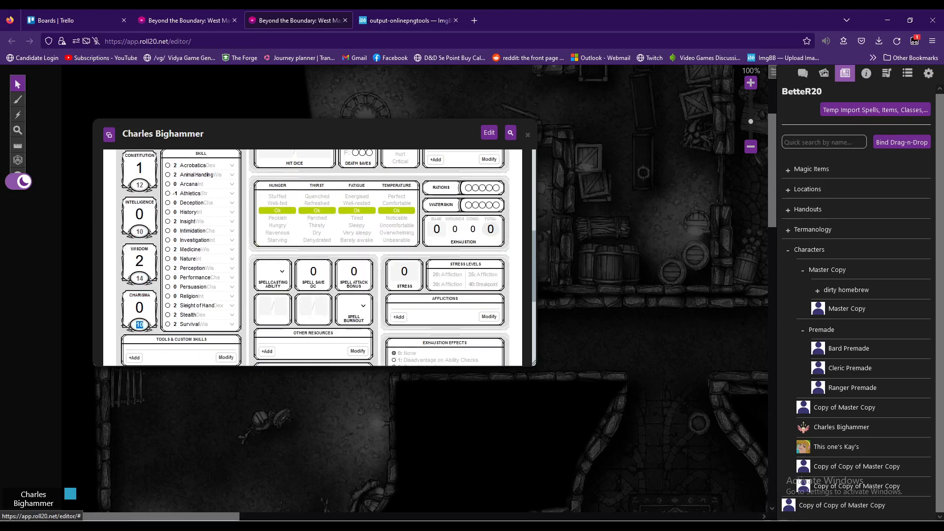
type("12")
Set the character's Intelligence score to 9
scroll(320, 257, "up", 2)
scroll(320, 257, "down", 2)
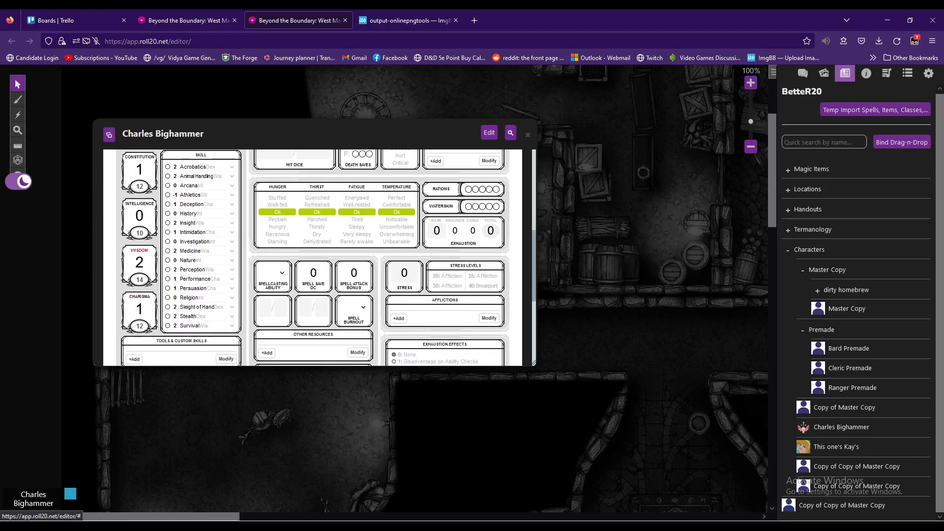
double_click(139, 231)
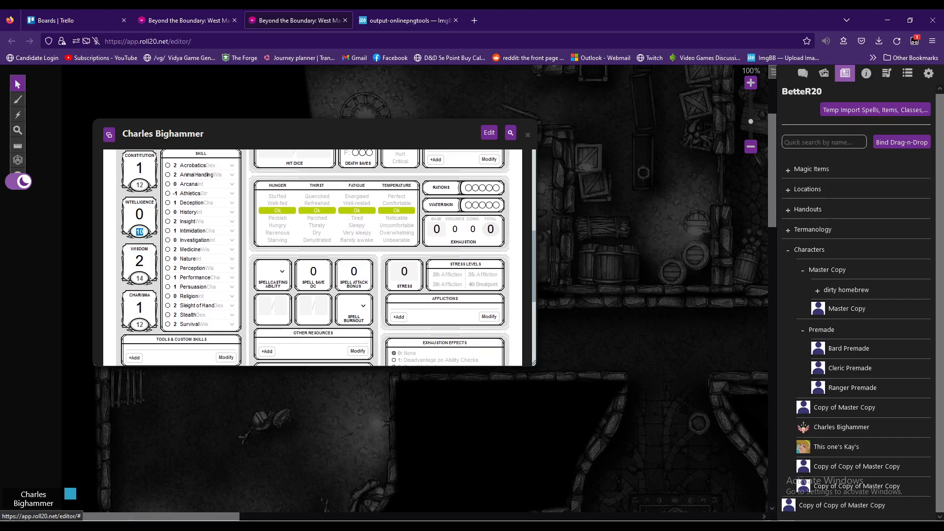
type("9")
scroll(313, 257, "up", 1)
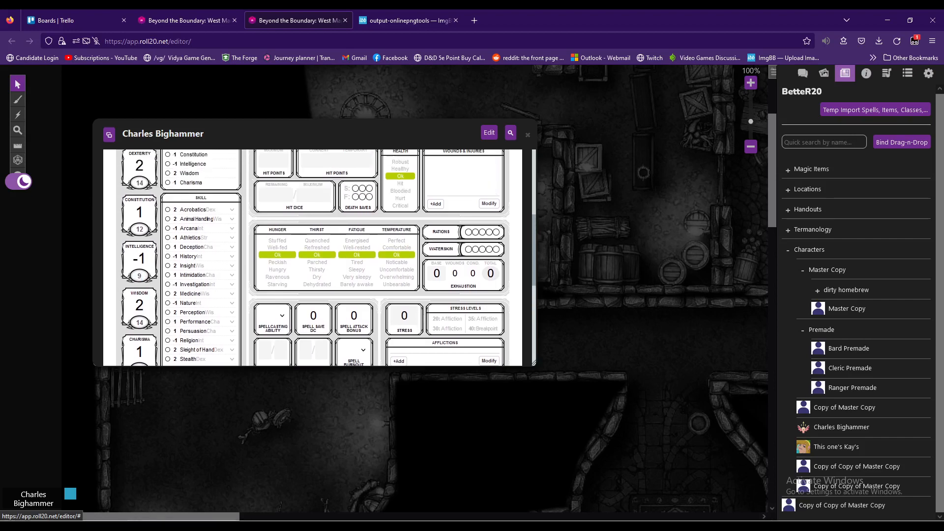
scroll(312, 257, "up", 3)
scroll(313, 257, "down", 2)
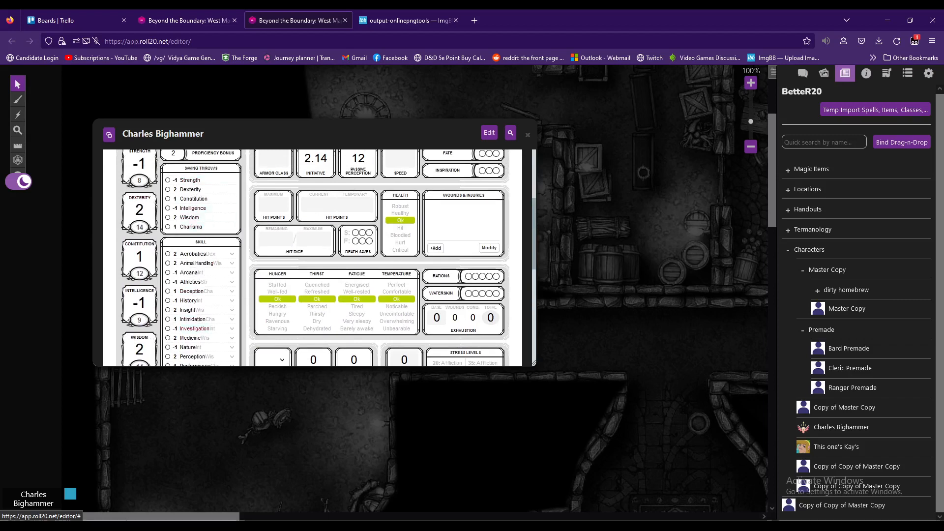
Examine the ability modifiers, saving throws and skill bonuses on the character's core sheet
scroll(315, 258, "down", 1)
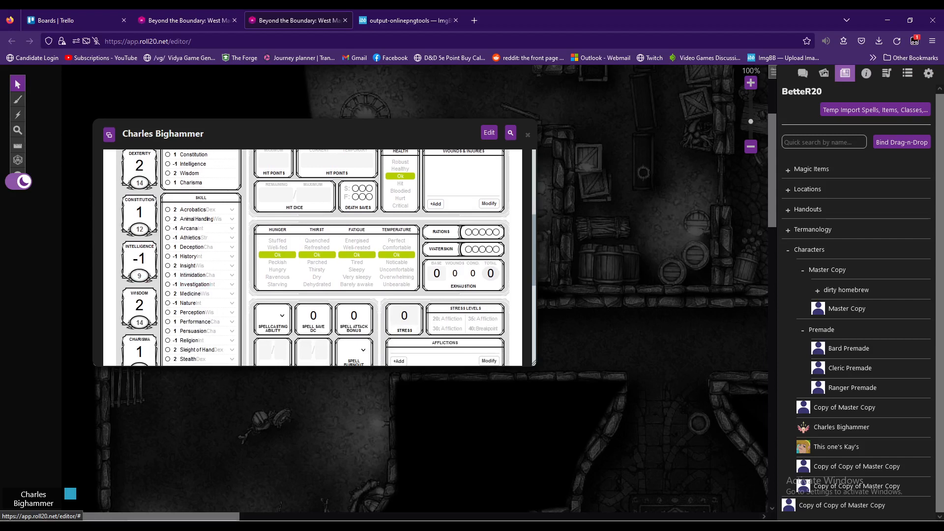
scroll(315, 258, "down", 3)
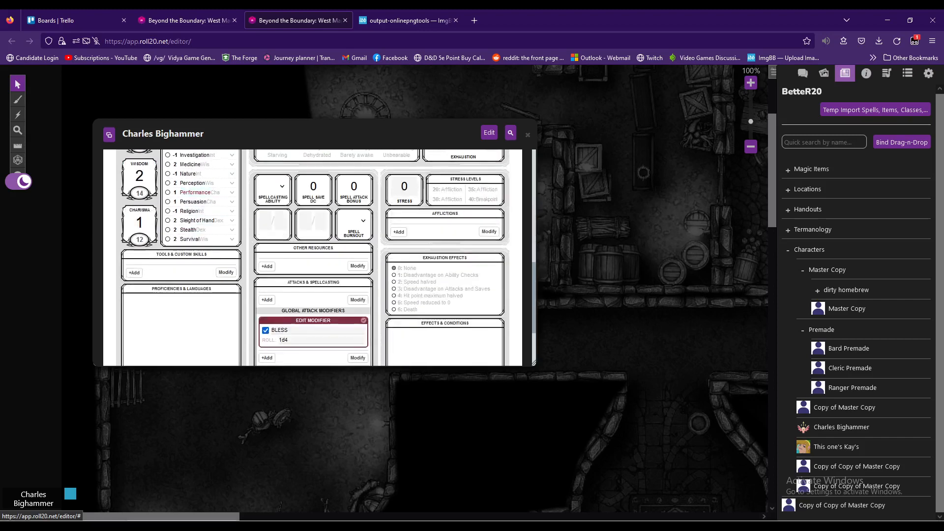
scroll(202, 270, "up", 3)
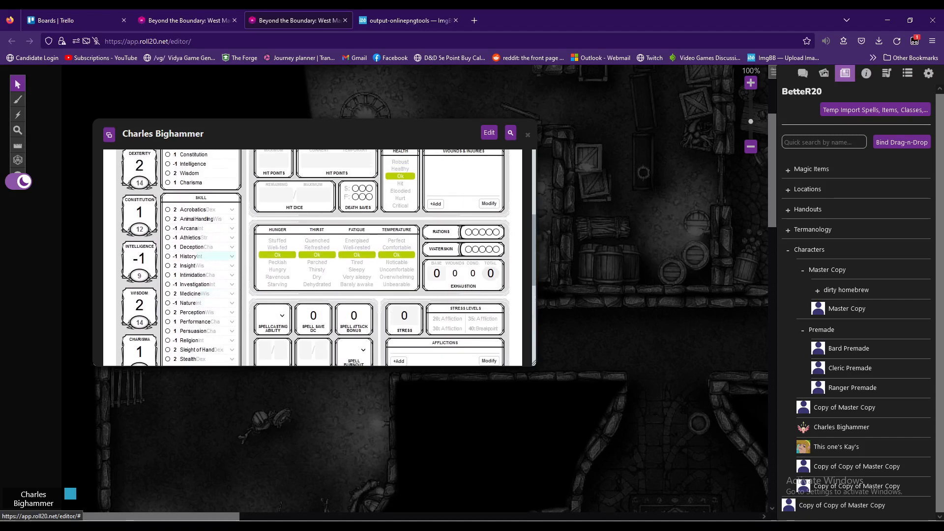
scroll(203, 270, "up", 1)
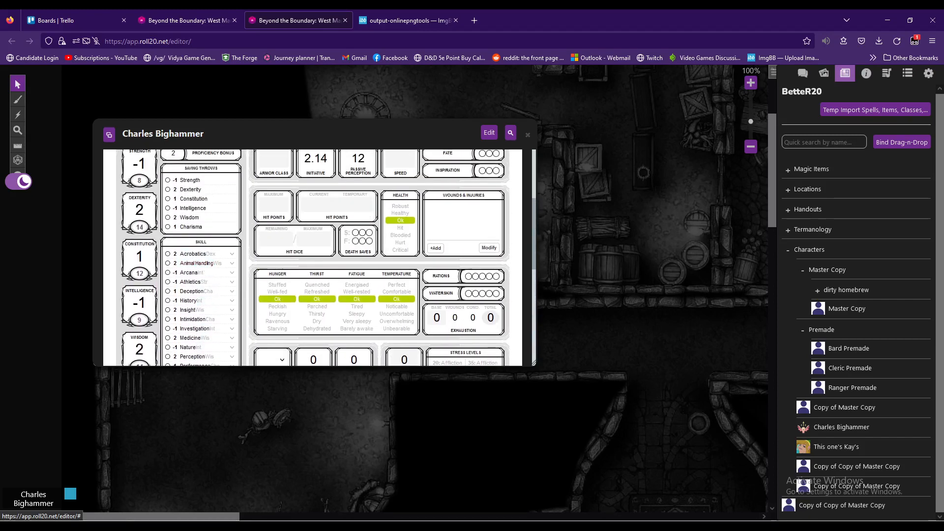
scroll(202, 270, "down", 2)
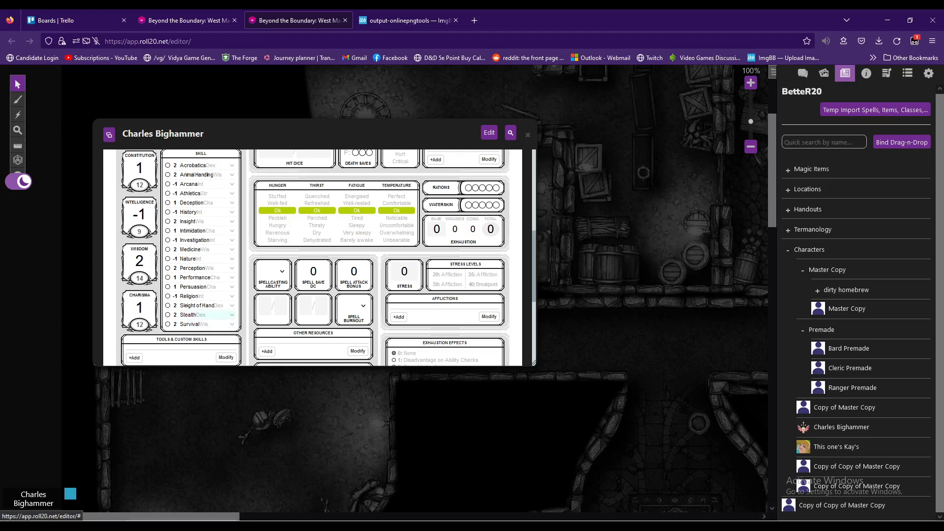
scroll(232, 300, "up", 2)
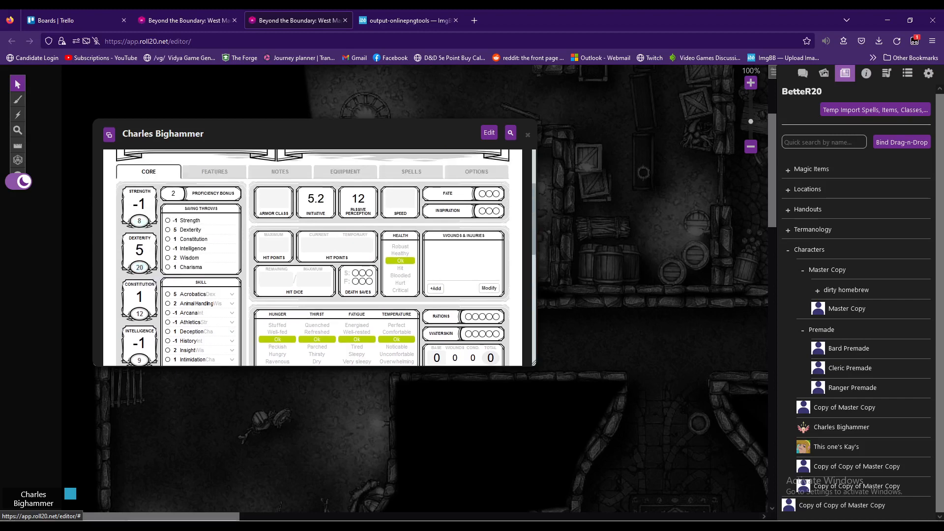
scroll(315, 256, "down", 5)
scroll(314, 256, "up", 2)
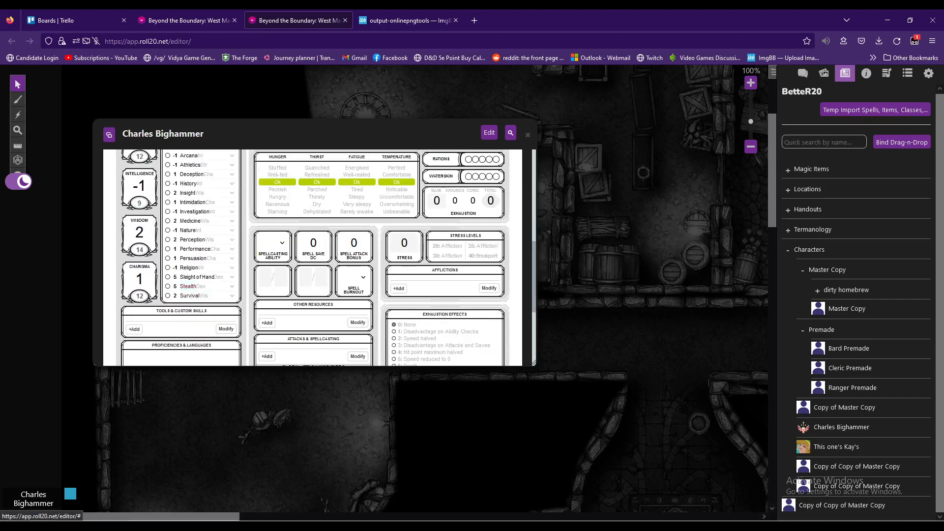
Set the character's Dexterity score to 14
double_click(138, 183)
type("14")
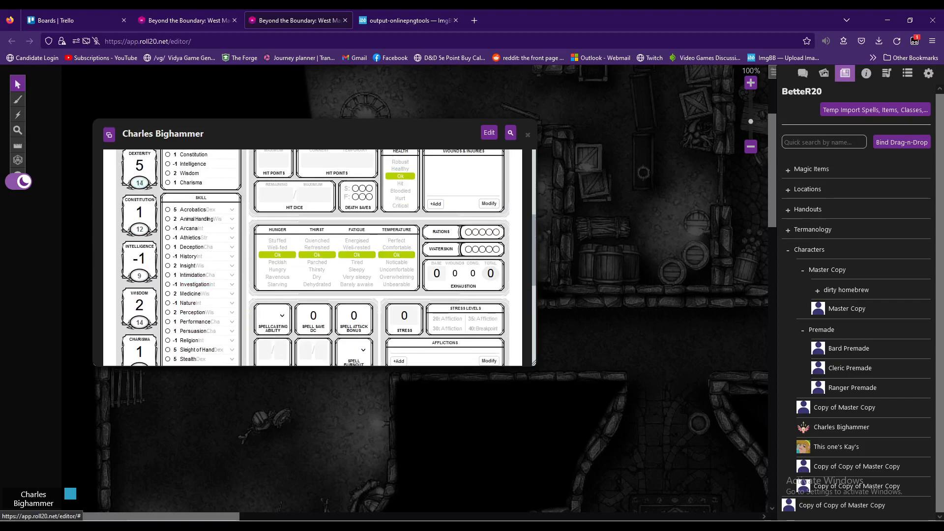
key("Return")
Review the initiative, armor class and hit point fields on the core sheet without entering any values
scroll(315, 255, "up", 3)
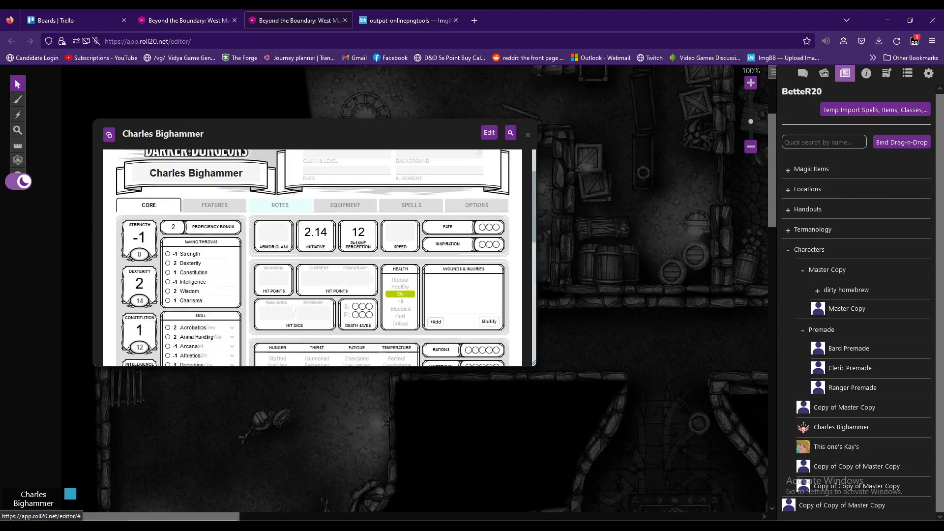
scroll(315, 256, "down", 4)
scroll(314, 256, "up", 1)
scroll(315, 256, "up", 4)
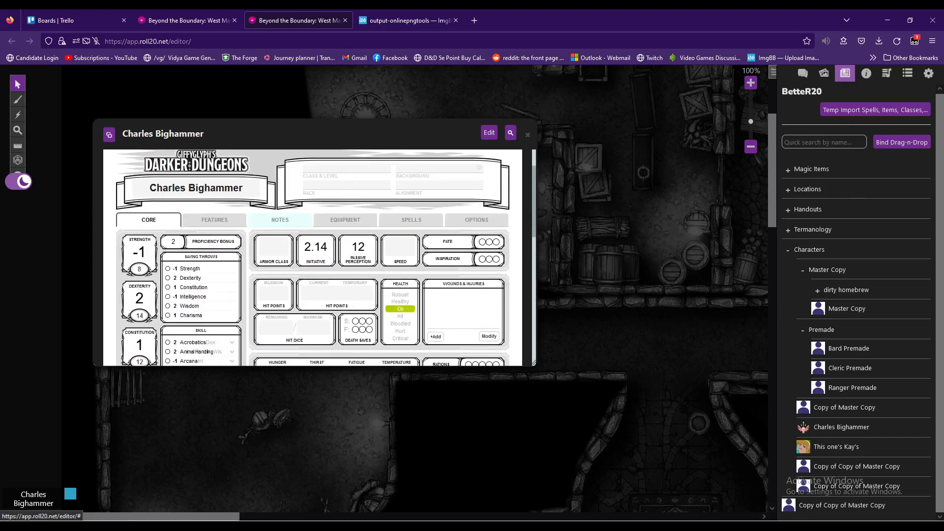
scroll(315, 256, "up", 1)
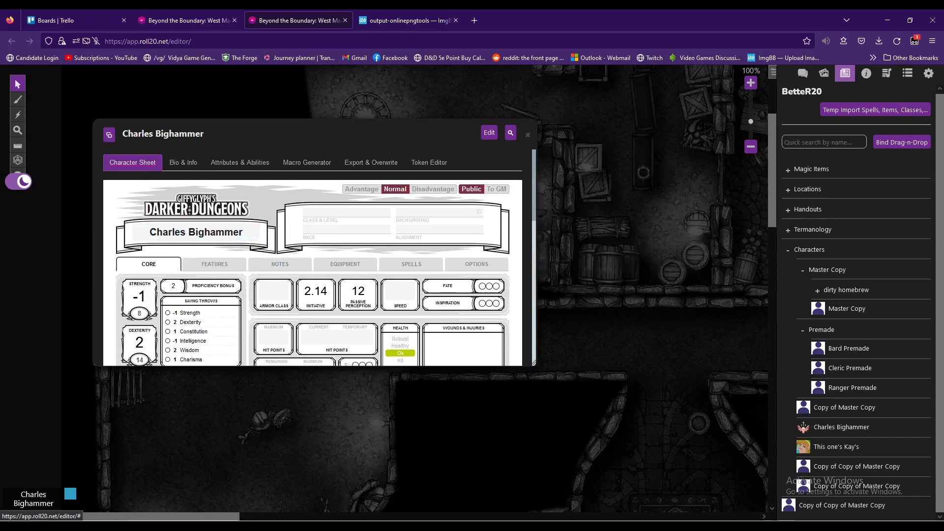
scroll(315, 255, "down", 3)
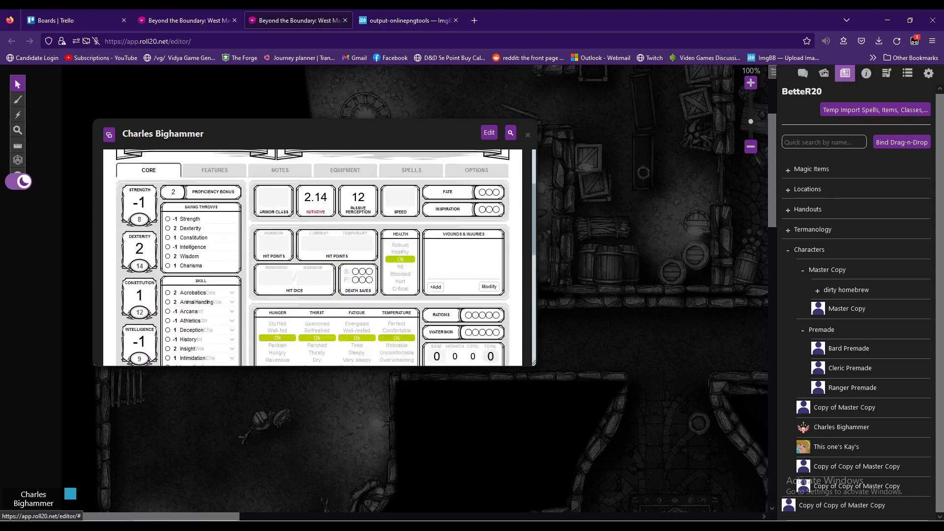
scroll(315, 256, "up", 1)
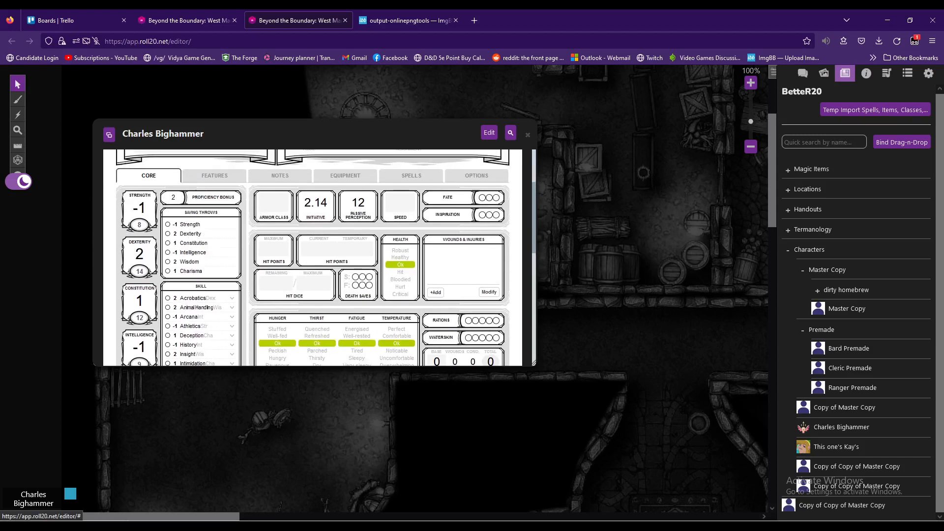
left_click(270, 206)
left_click(274, 203)
left_click(274, 249)
scroll(313, 257, "up", 3)
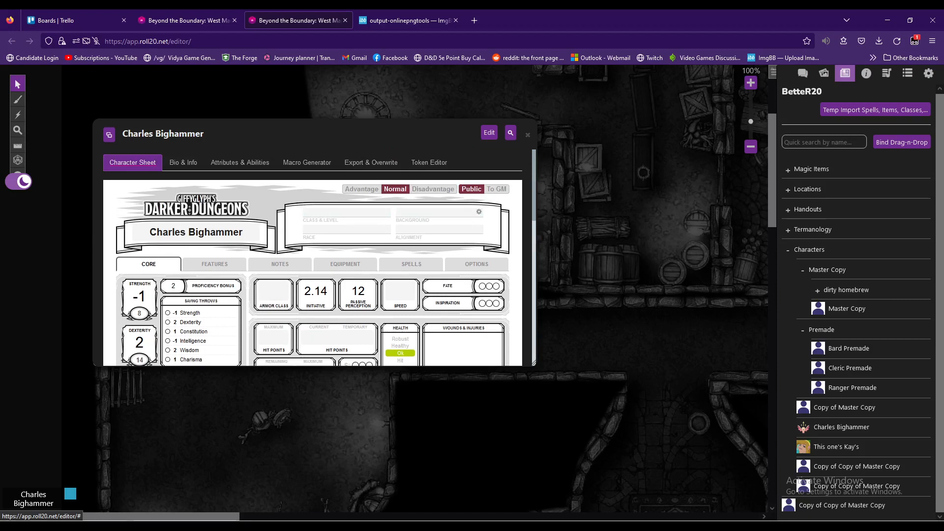
Check the available classes in the character's class and level editor, leave the class unchosen, and close the editor
left_click(478, 212)
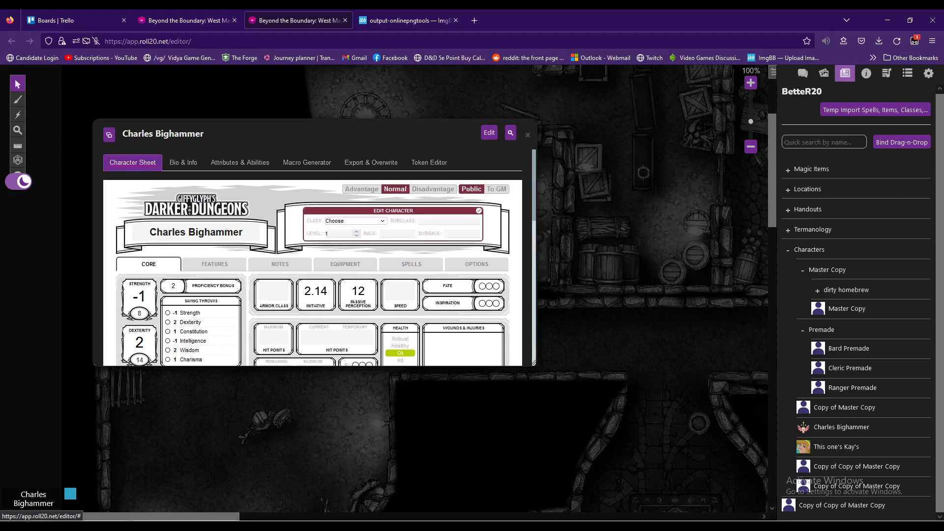
left_click(478, 211)
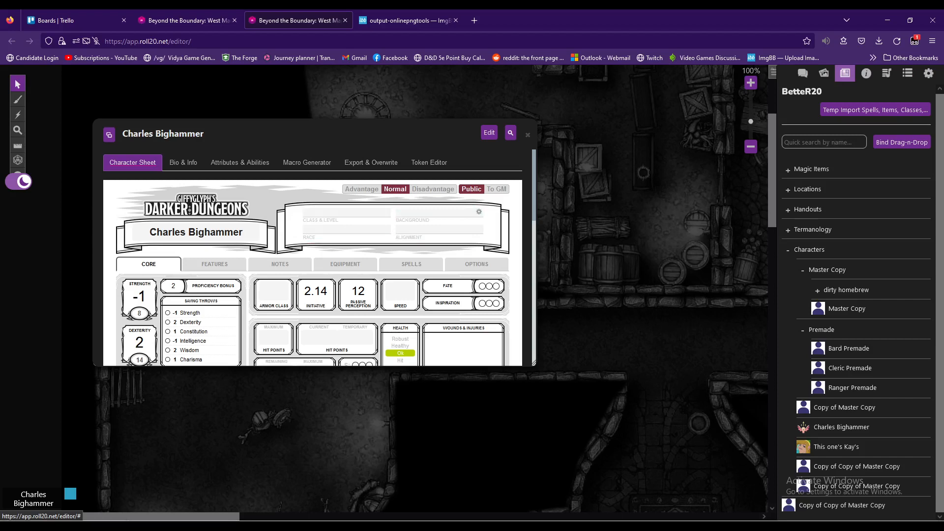
left_click(479, 211)
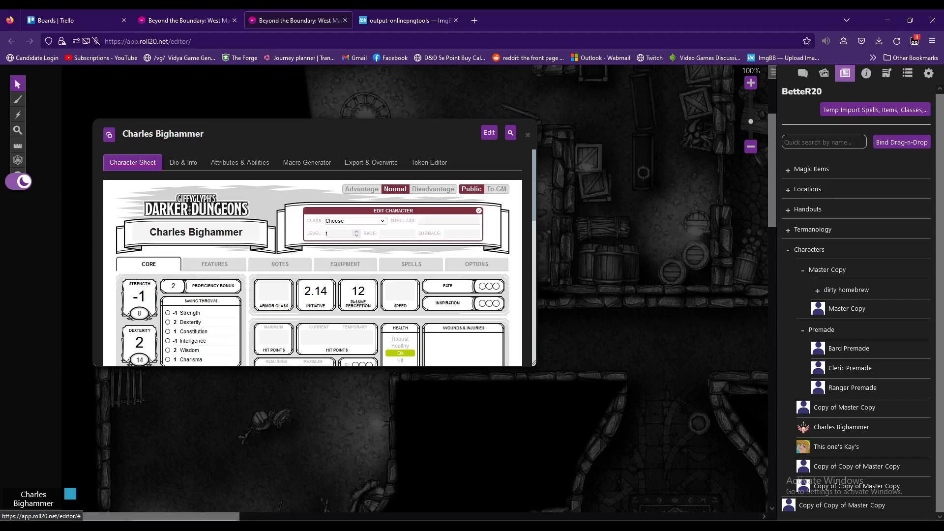
left_click(355, 221)
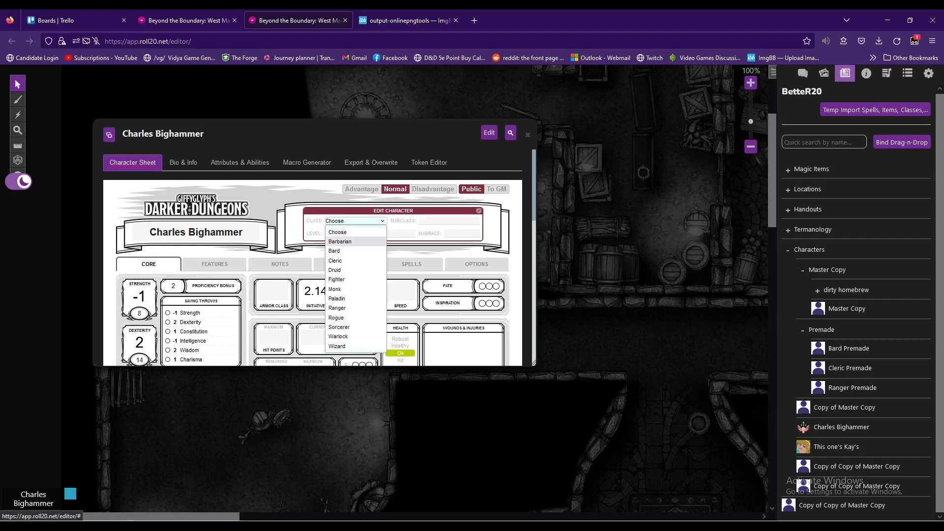
left_click(338, 232)
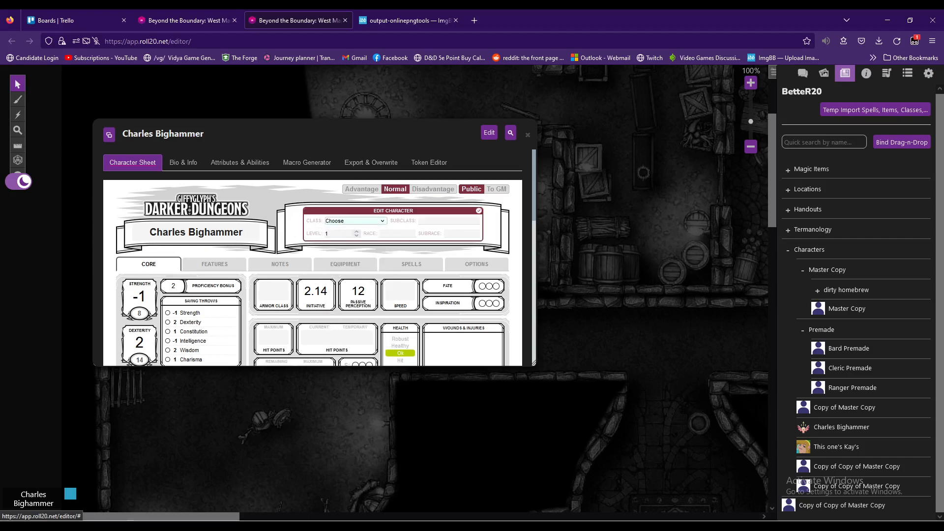
left_click(479, 211)
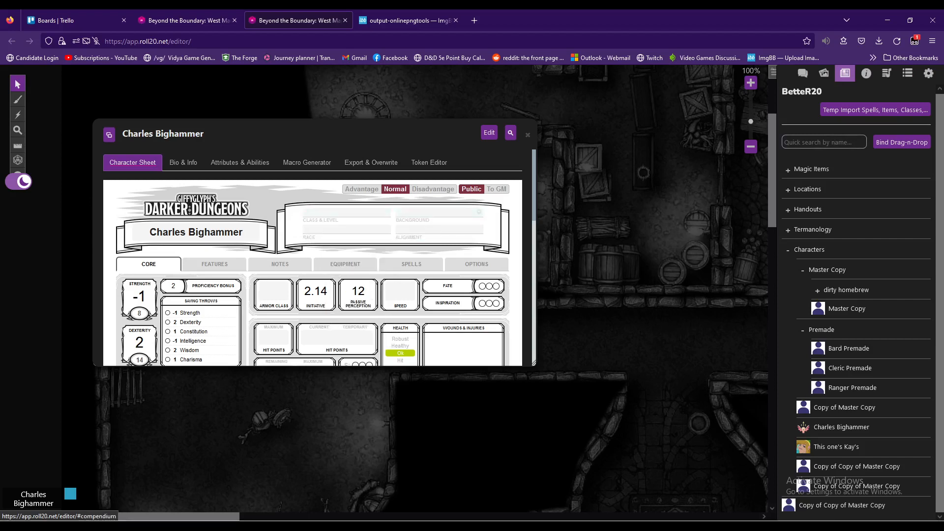
Look up the Monk entry in the compendium's Classes category, skim its features and close it
left_click(866, 73)
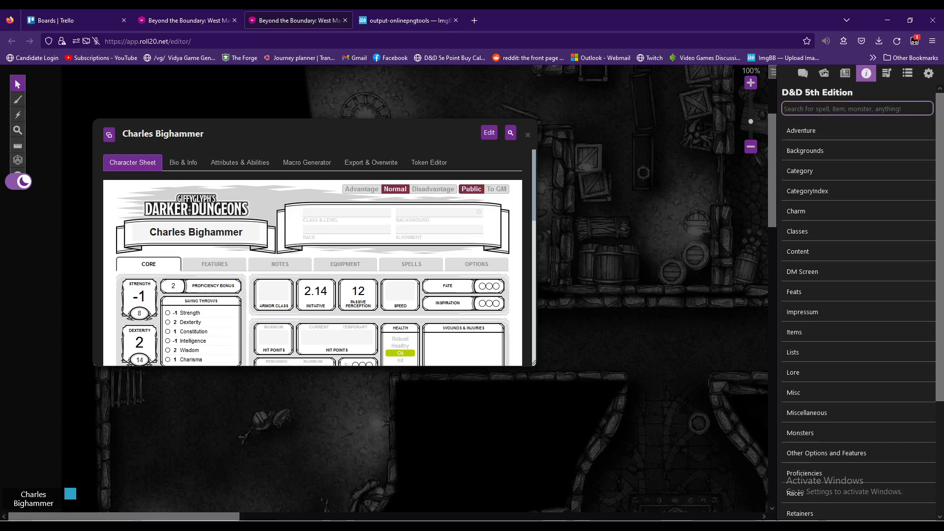
left_click(798, 232)
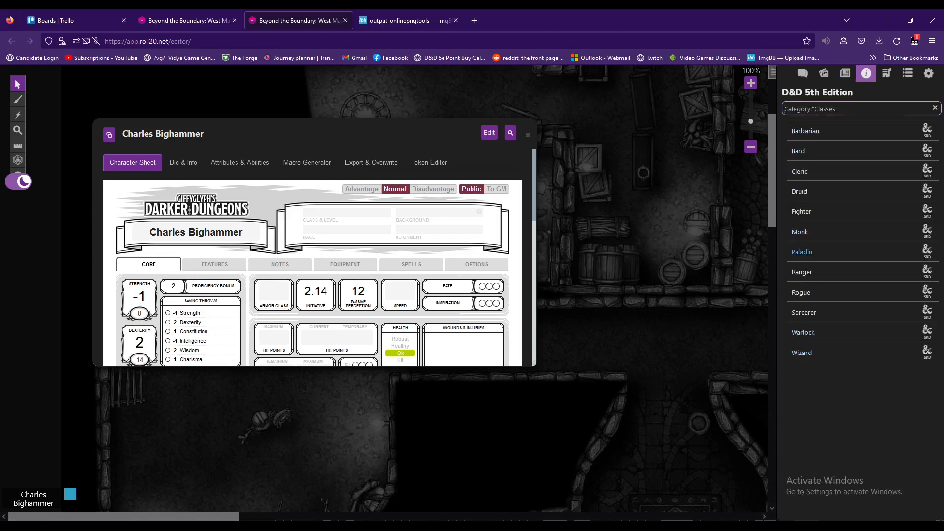
left_click(800, 232)
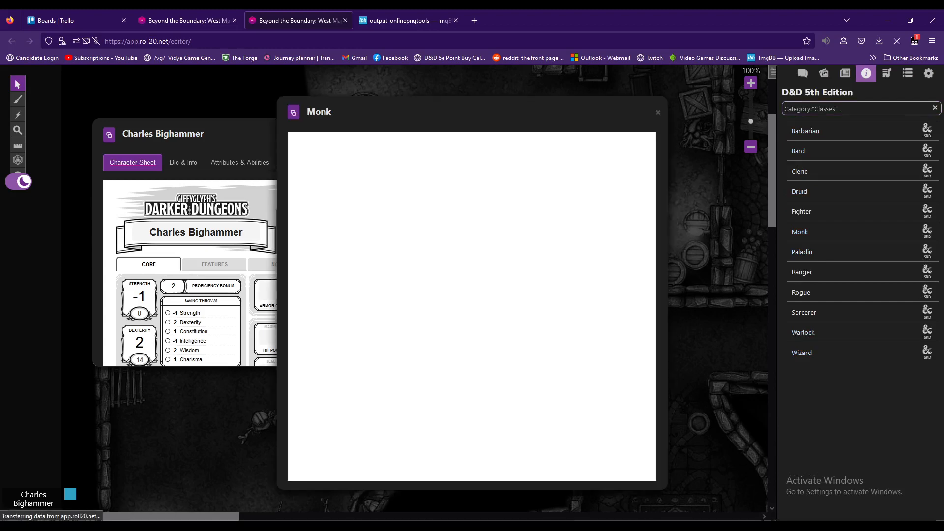
scroll(470, 305, "down", 20)
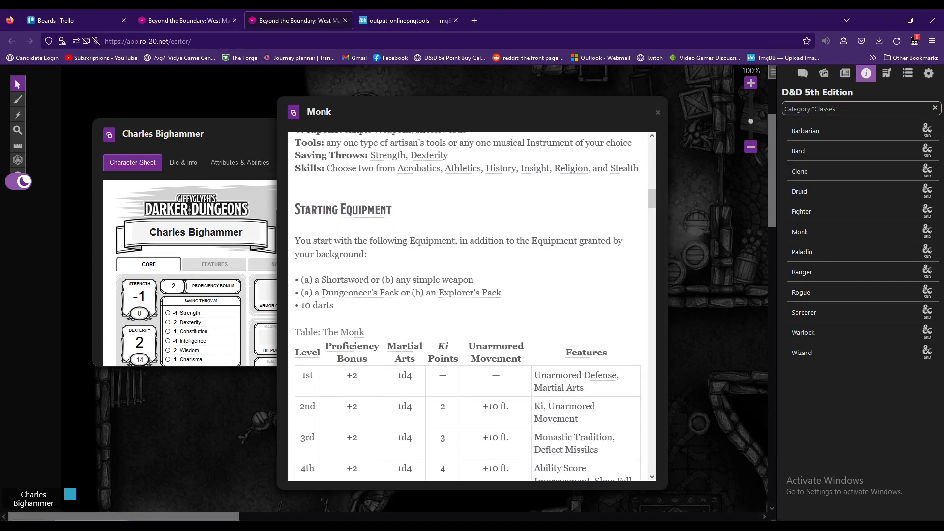
scroll(470, 305, "down", 5)
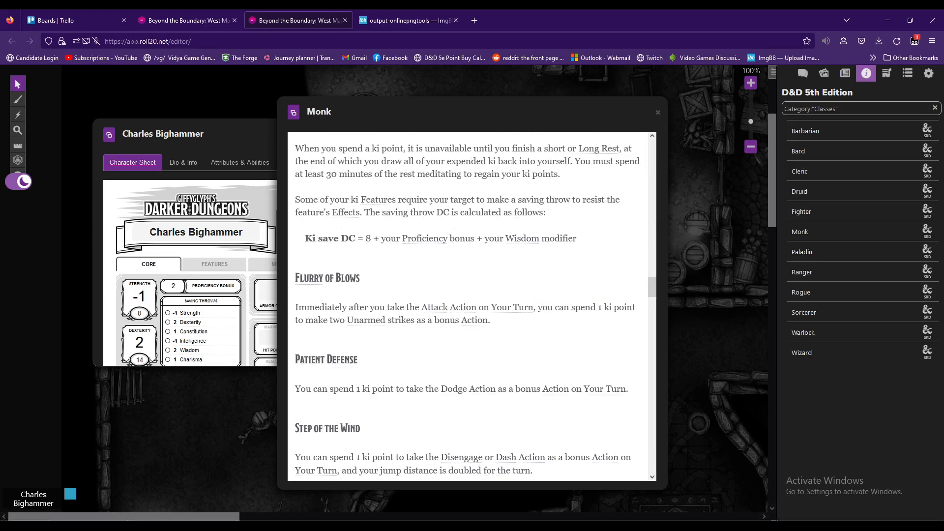
left_click(658, 112)
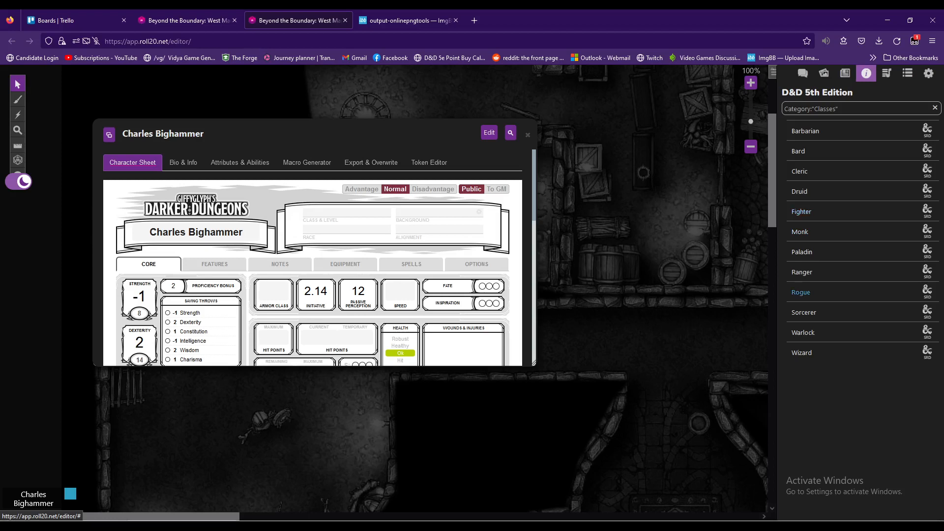
Apply the Ranger class from the compendium to the character sheet and check the proficiencies it fills in
left_click_drag(802, 272, 514, 277)
left_click_drag(803, 272, 308, 276)
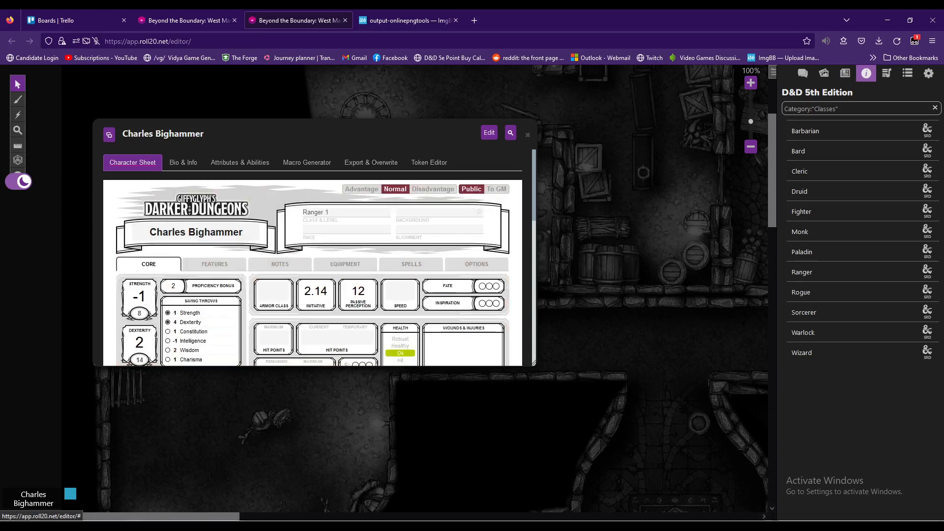
scroll(313, 256, "down", 2)
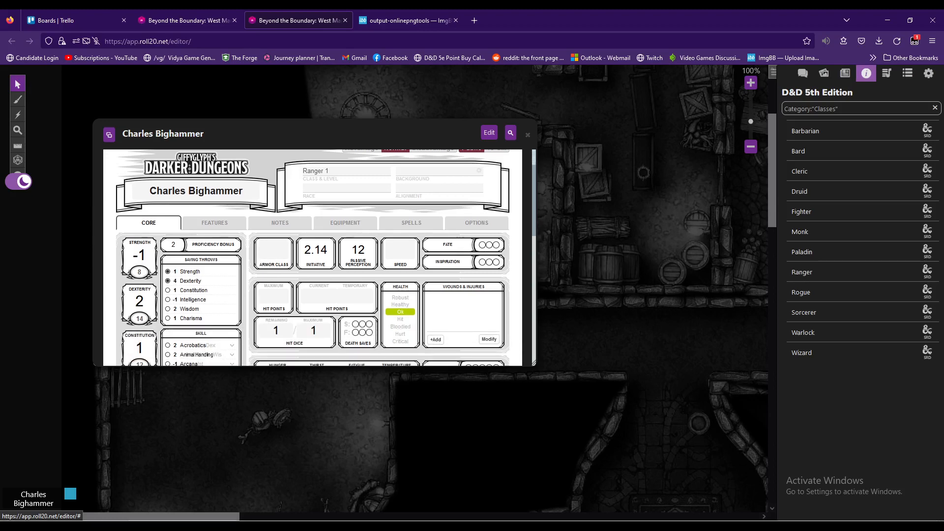
scroll(313, 256, "down", 10)
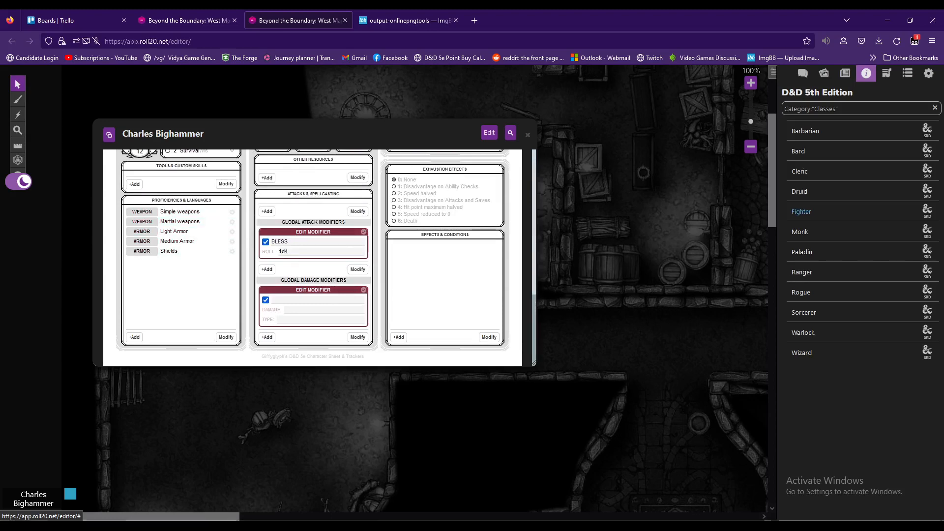
Read the hit points, starting proficiencies and starting equipment in the compendium's Ranger entry, and close it
left_click(802, 272)
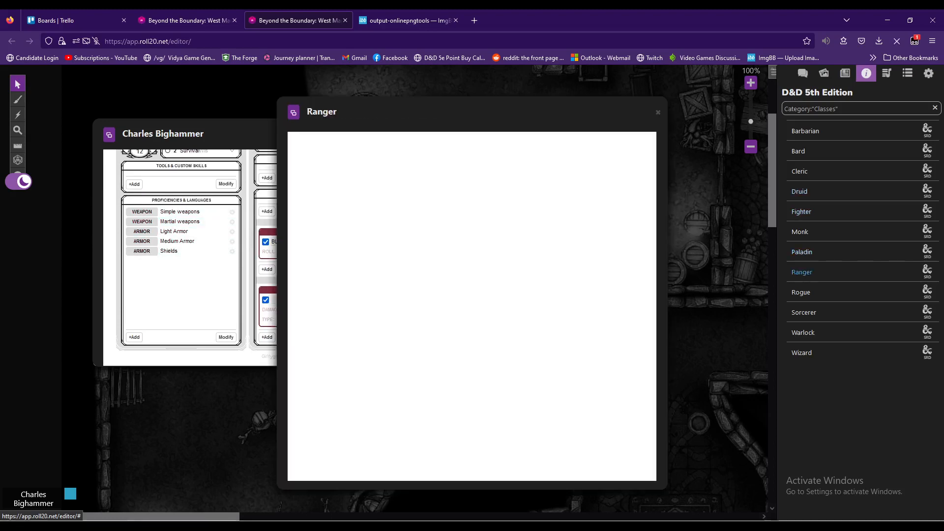
scroll(472, 305, "down", 3)
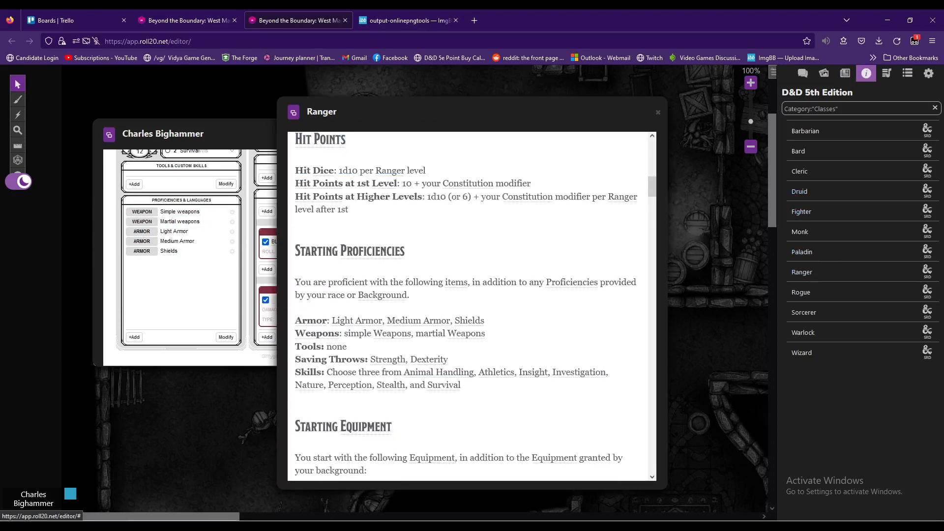
scroll(350, 285, "down", 2)
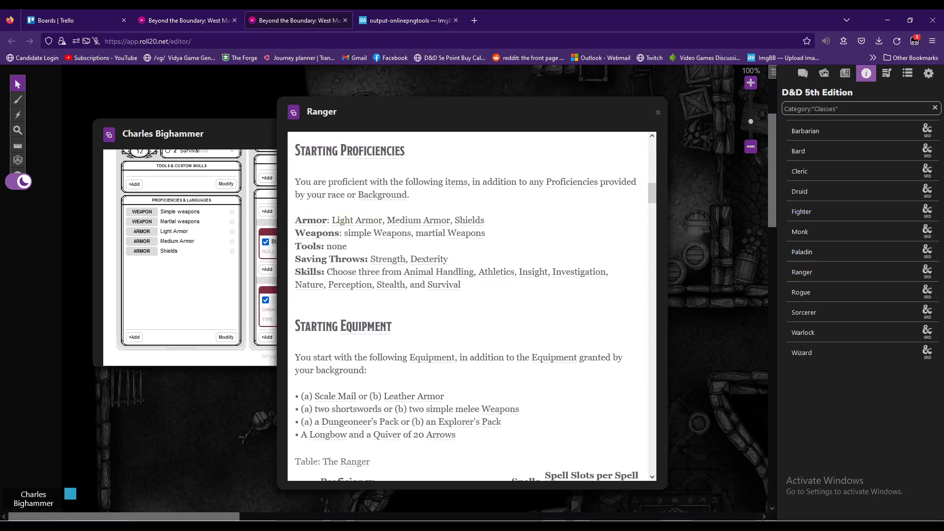
left_click(658, 112)
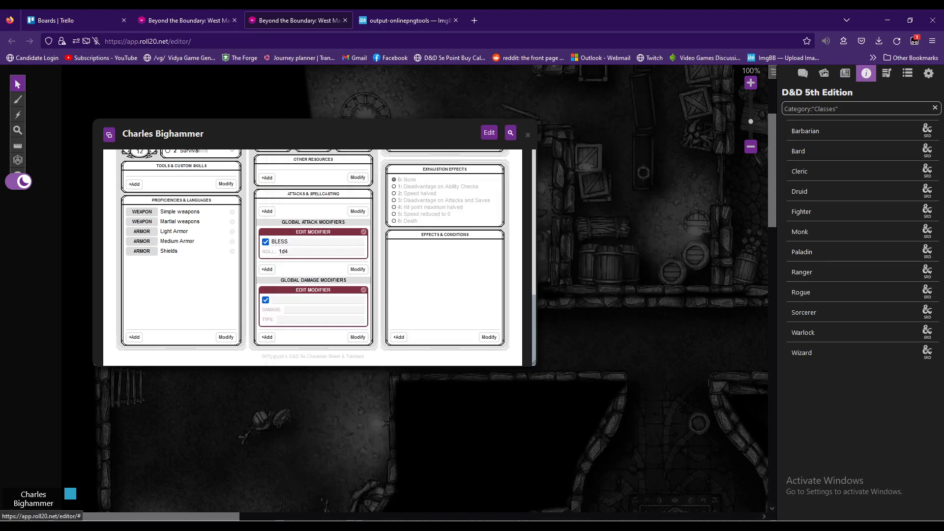
Finish editing the Bless global attack modifier and the blank global damage modifier
scroll(314, 256, "up", 2)
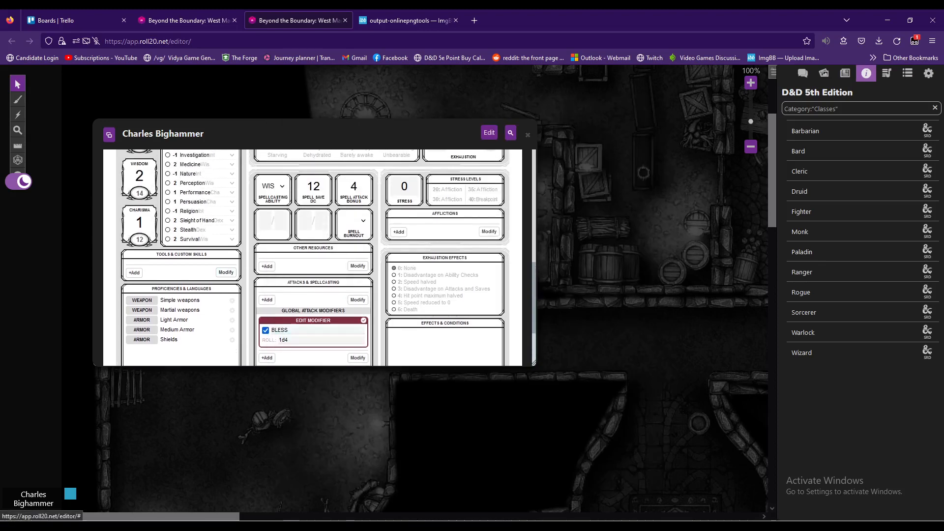
key("Return")
scroll(315, 256, "down", 1)
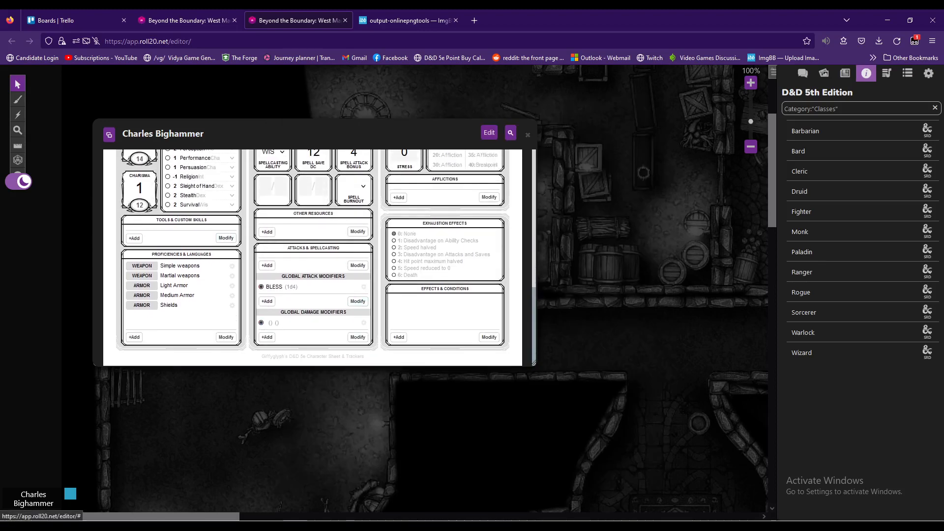
Set the character's Ranger level to 2 in the sheet's class details and finish editing them
scroll(315, 256, "up", 5)
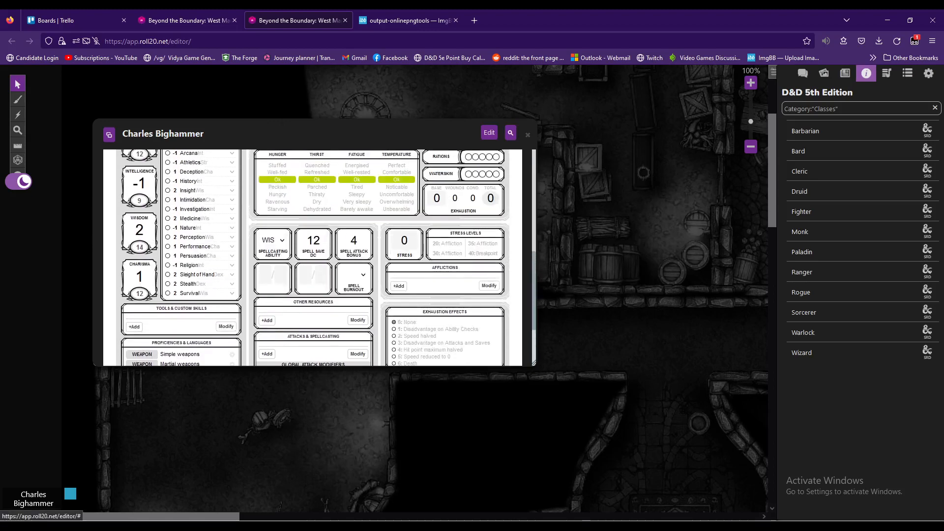
scroll(315, 256, "up", 3)
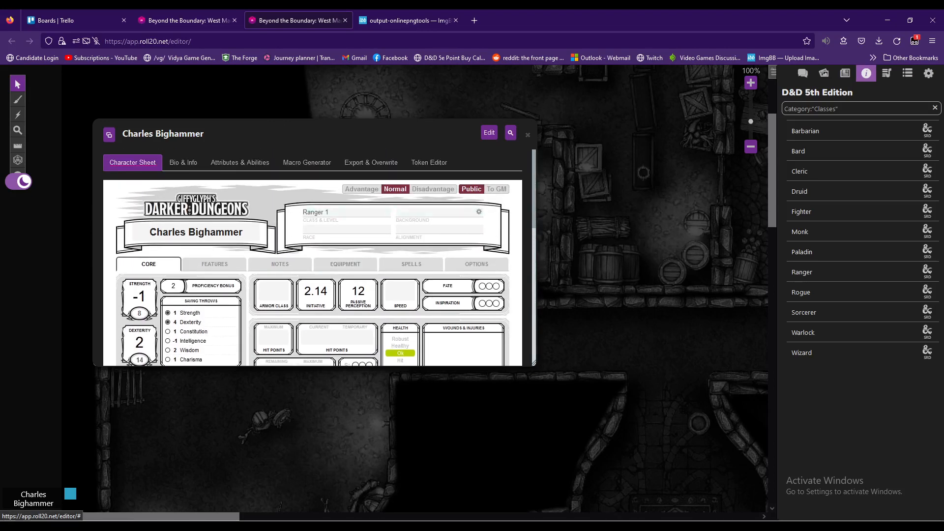
left_click(479, 212)
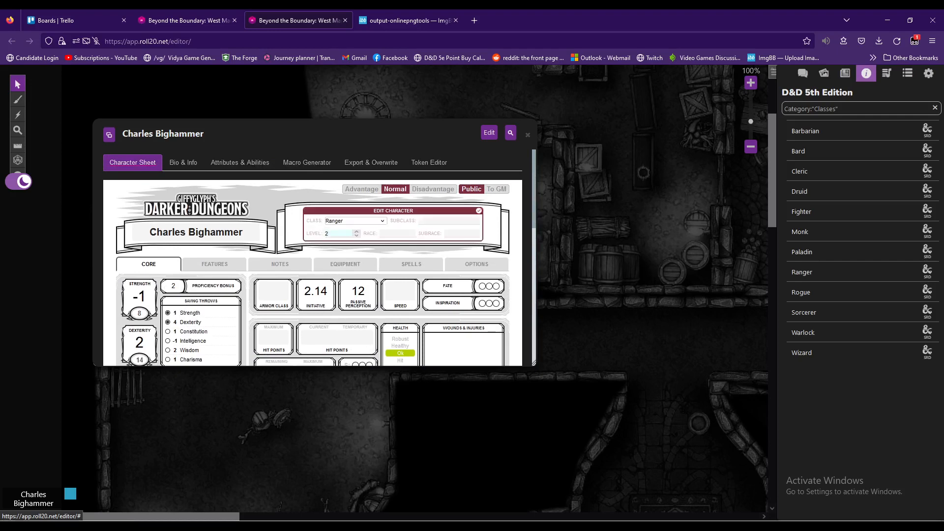
left_click(478, 211)
scroll(401, 248, "down", 2)
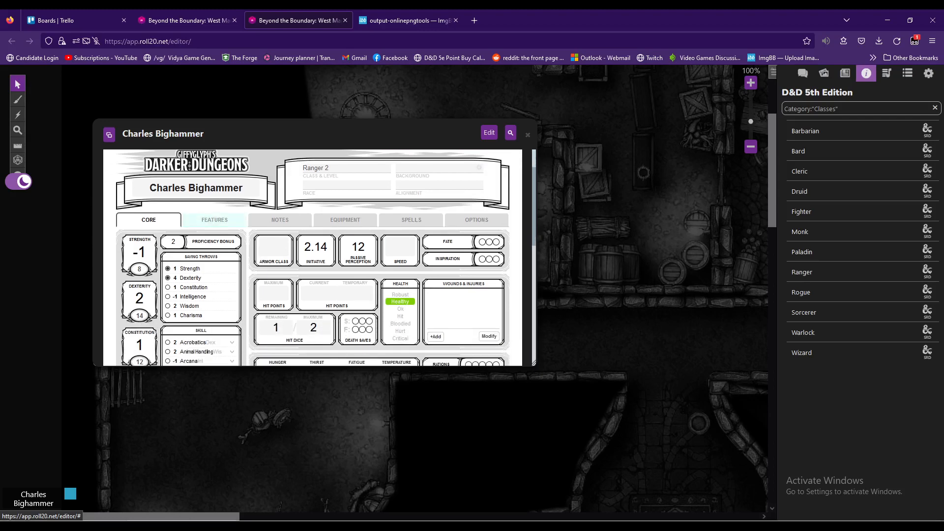
Look over the Ranger features on the sheet's Features page and return to the Core page
left_click(214, 219)
scroll(214, 220, "down", 5)
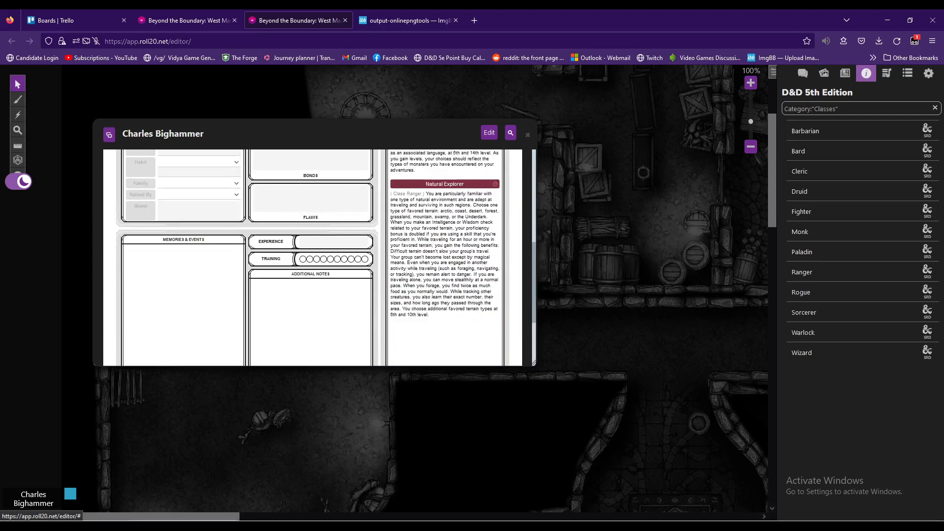
scroll(214, 220, "up", 5)
left_click(148, 264)
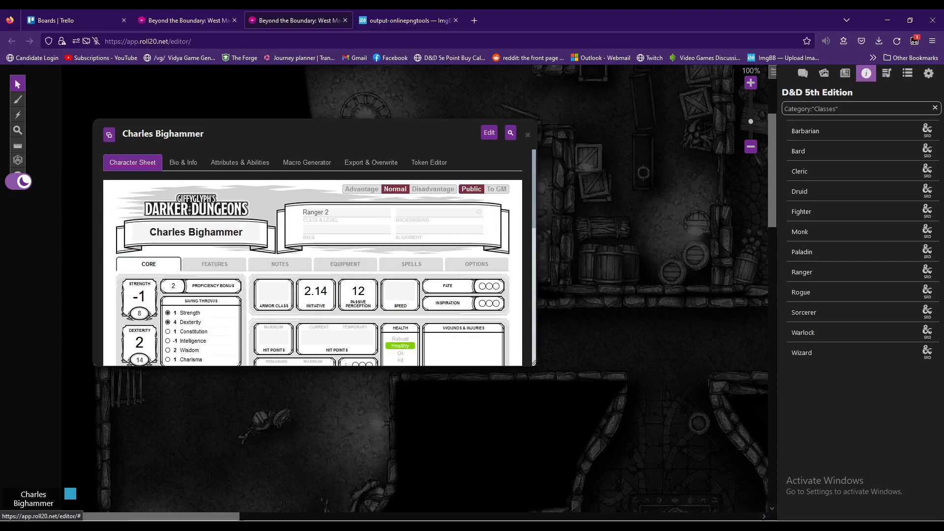
Mark the character as proficient in the Animal Handling, Intimidation, Perception and Stealth skills
scroll(215, 266, "down", 2)
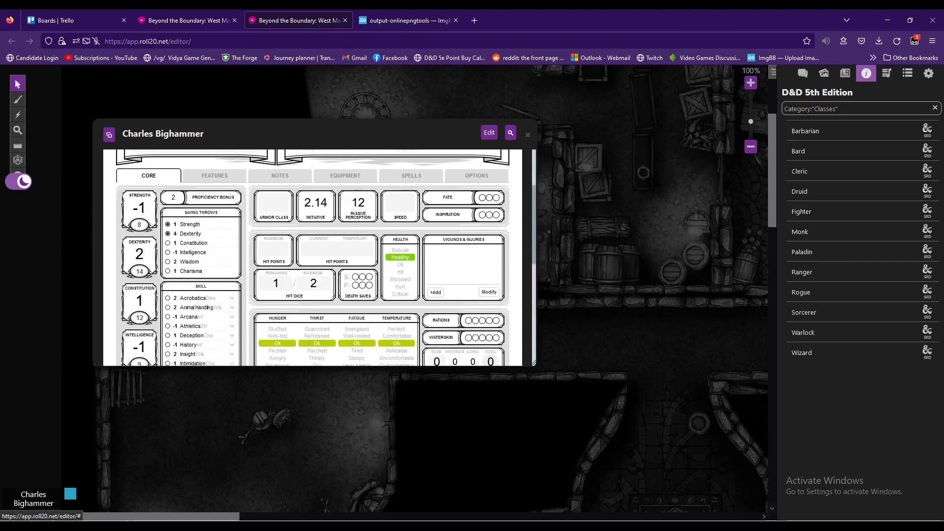
scroll(313, 257, "down", 3)
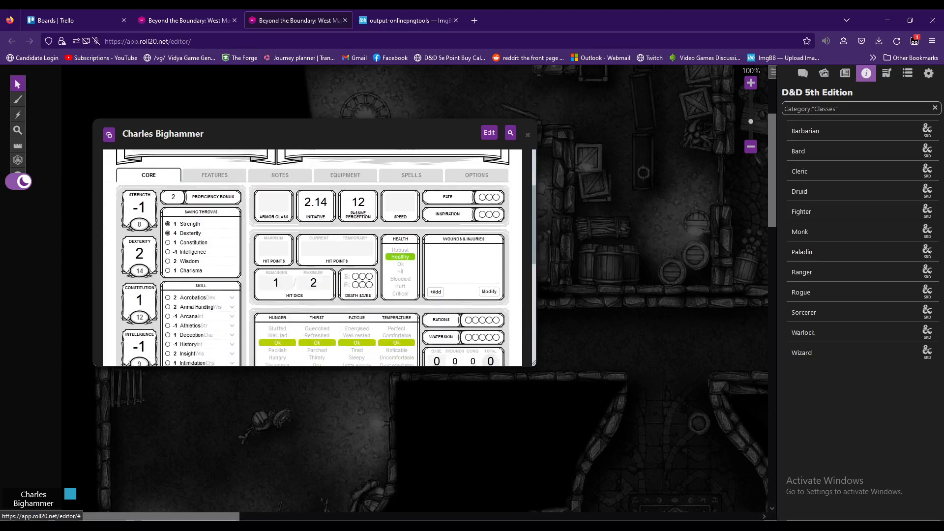
scroll(313, 258, "up", 2)
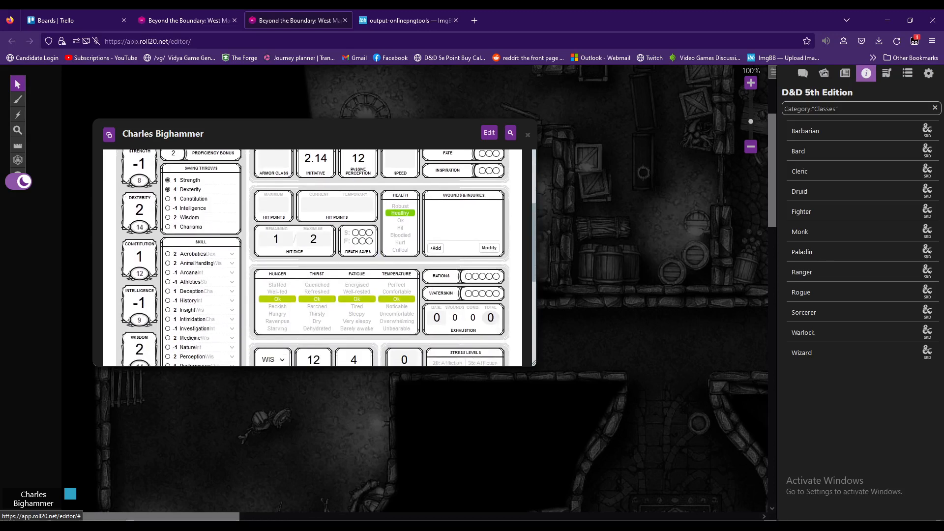
scroll(312, 257, "down", 1)
left_click(168, 219)
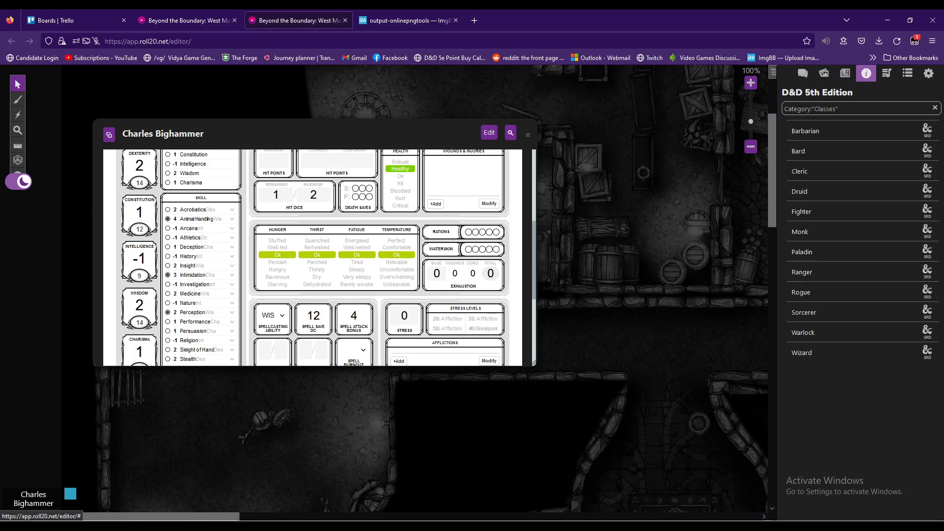
scroll(312, 258, "down", 1)
scroll(313, 258, "up", 1)
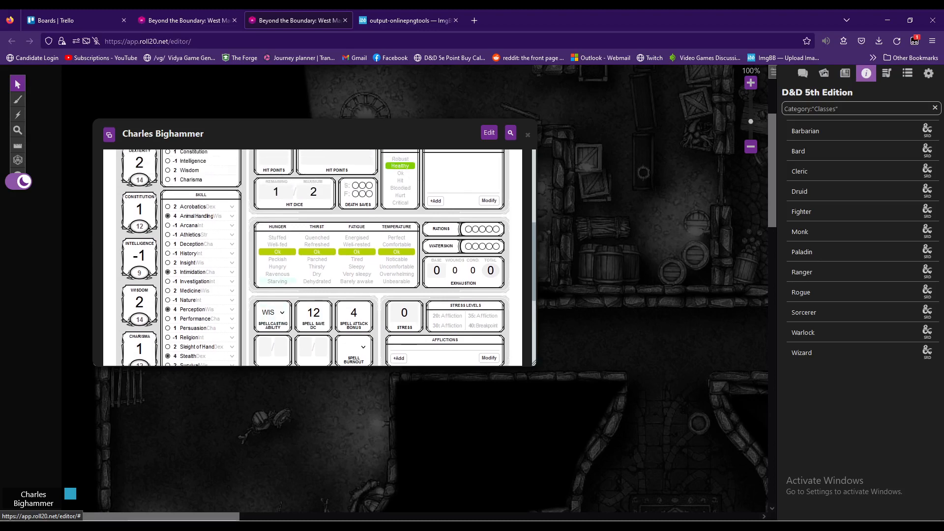
scroll(313, 258, "up", 3)
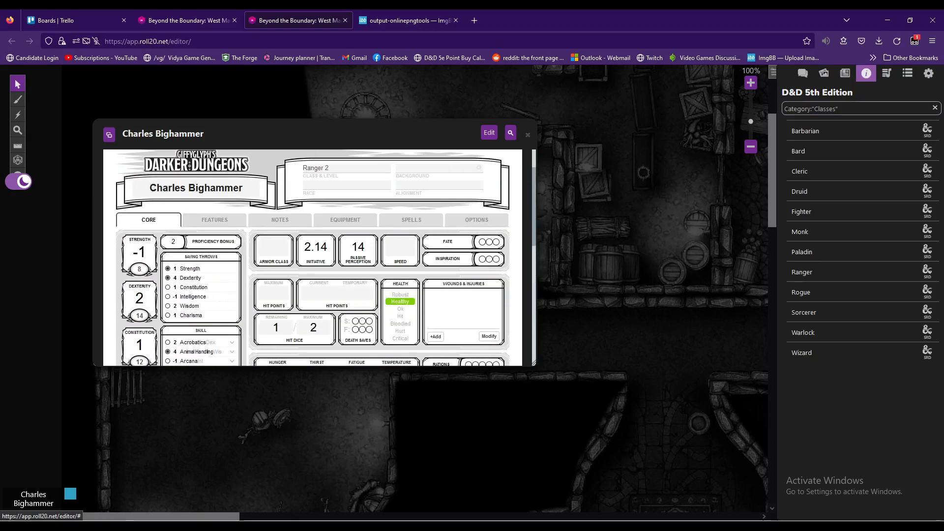
Apply the Acolyte background from the compendium's Backgrounds category to the character sheet
left_click(839, 109)
key("ctrl+a")
key("BackSpace")
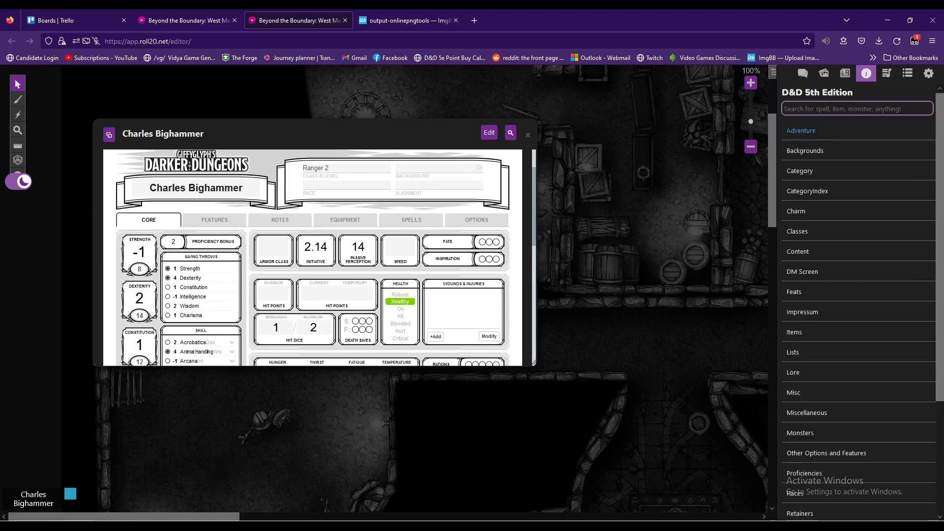
left_click(806, 151)
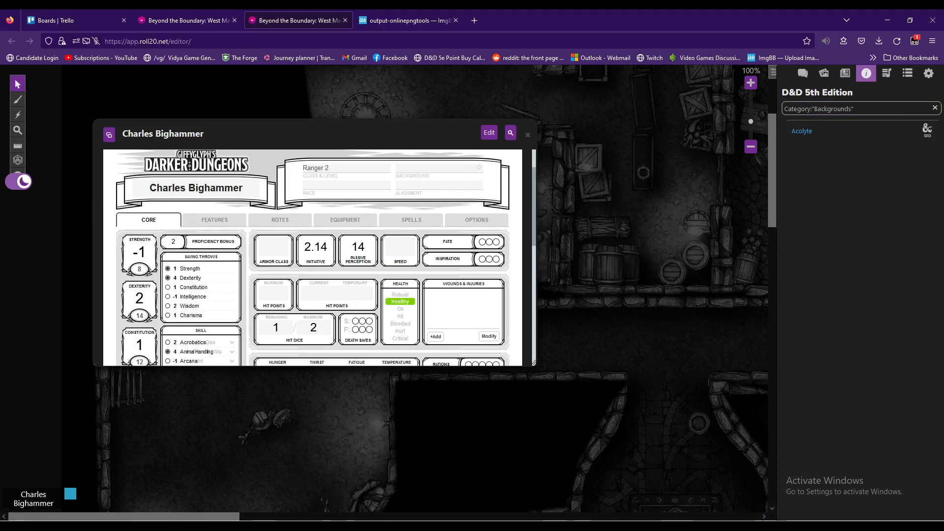
left_click_drag(802, 130, 472, 220)
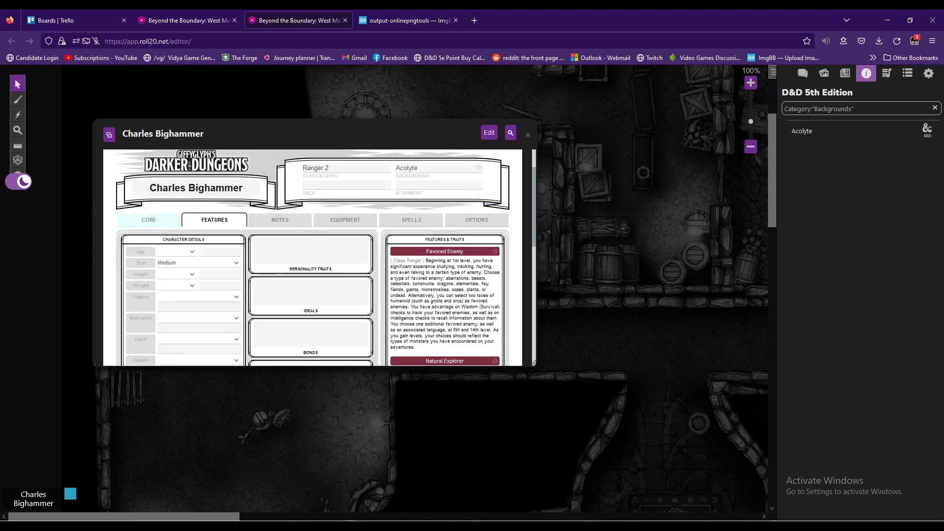
Return to the sheet's Core page, read the compendium's Acolyte entry for its skill proficiencies, and close it
left_click(148, 220)
left_click(802, 131)
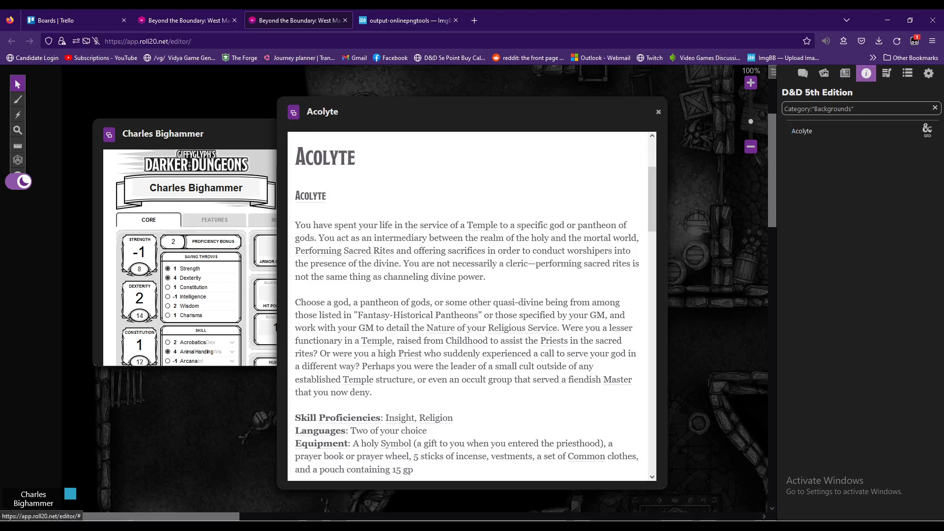
left_click(658, 112)
Try marking proficiency in the History and Nature skills, and clear both marks again
scroll(197, 231, "down", 3)
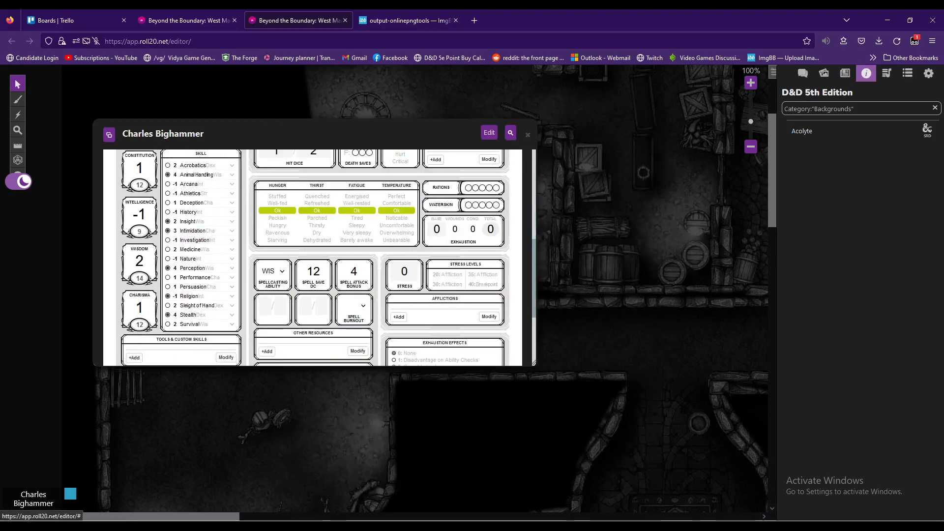
left_click(167, 212)
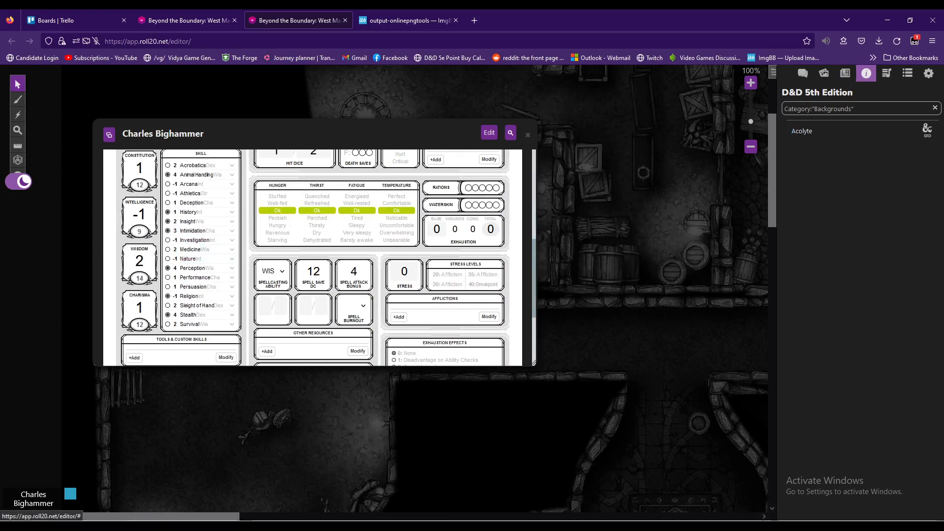
left_click(167, 212)
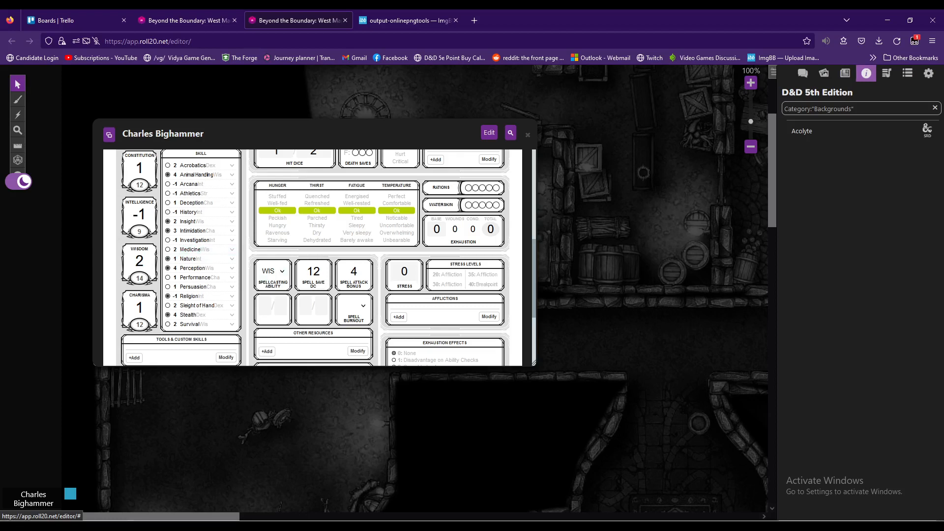
scroll(315, 256, "up", 2)
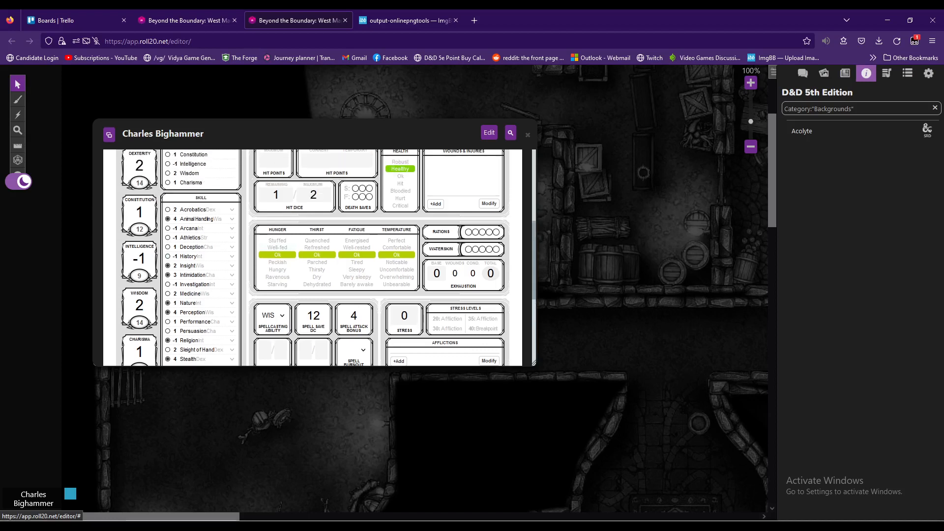
scroll(315, 256, "down", 2)
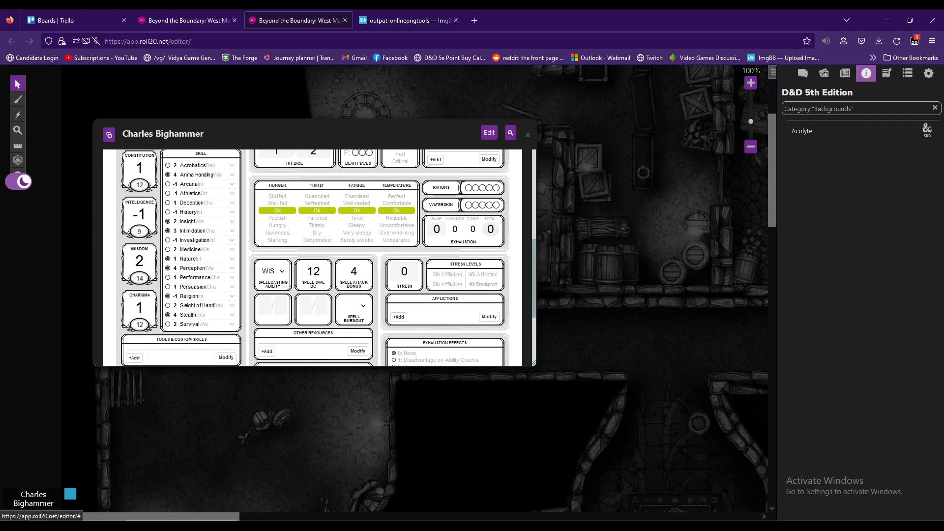
scroll(315, 255, "up", 1)
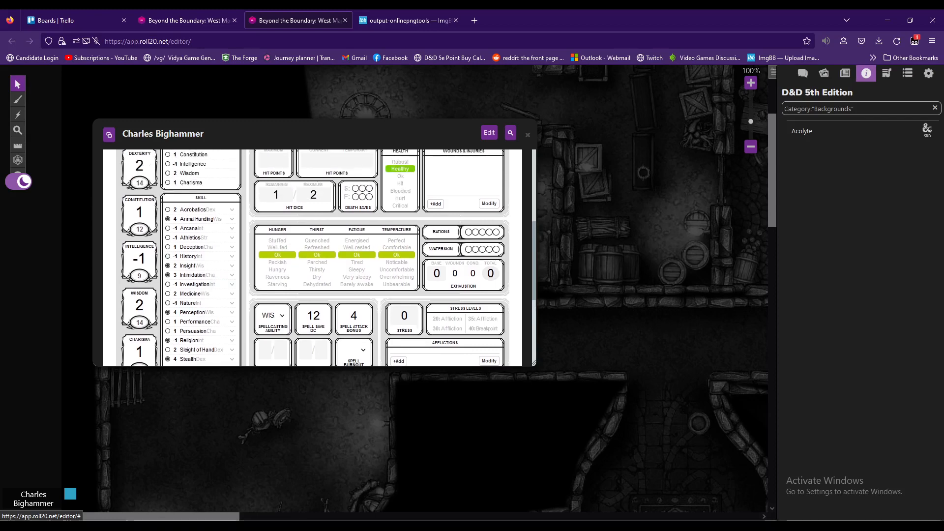
Check the tools, proficiencies and languages sections on the sheet's Core page
scroll(314, 256, "down", 3)
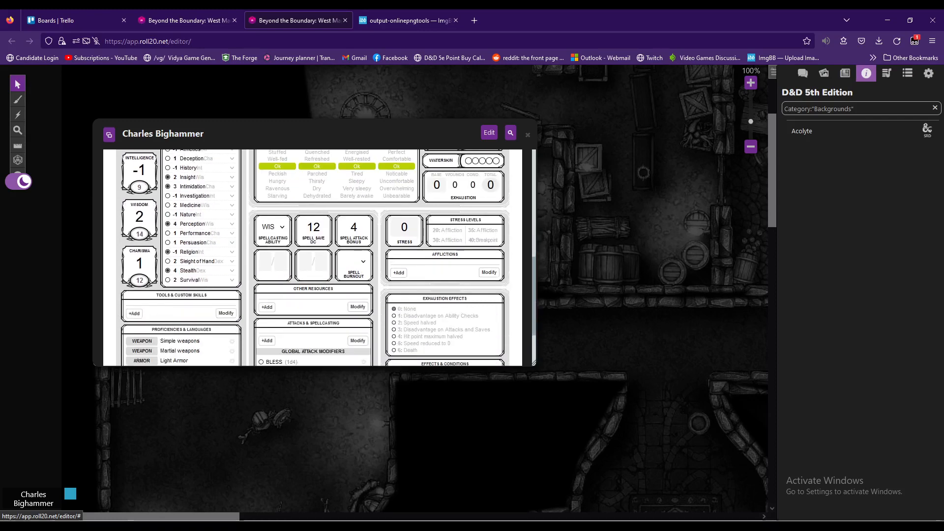
scroll(315, 256, "down", 3)
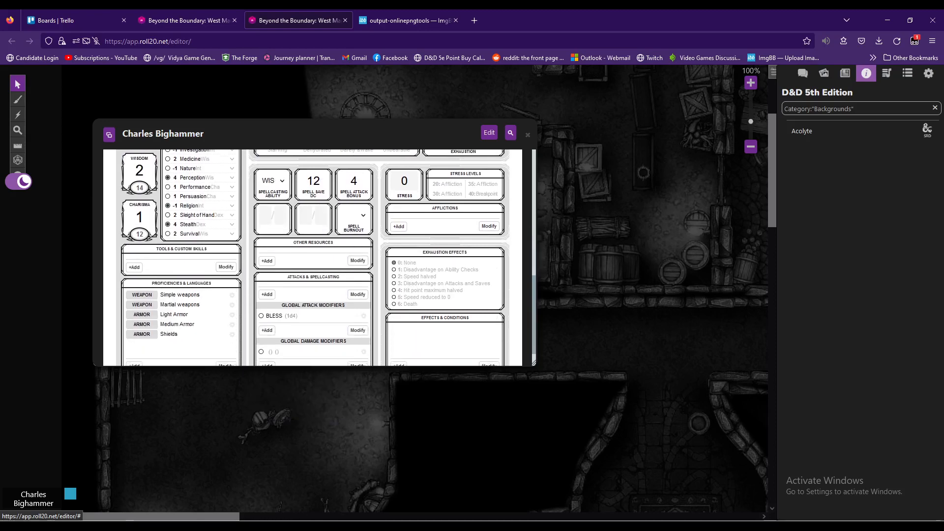
scroll(315, 256, "up", 5)
scroll(315, 256, "up", 6)
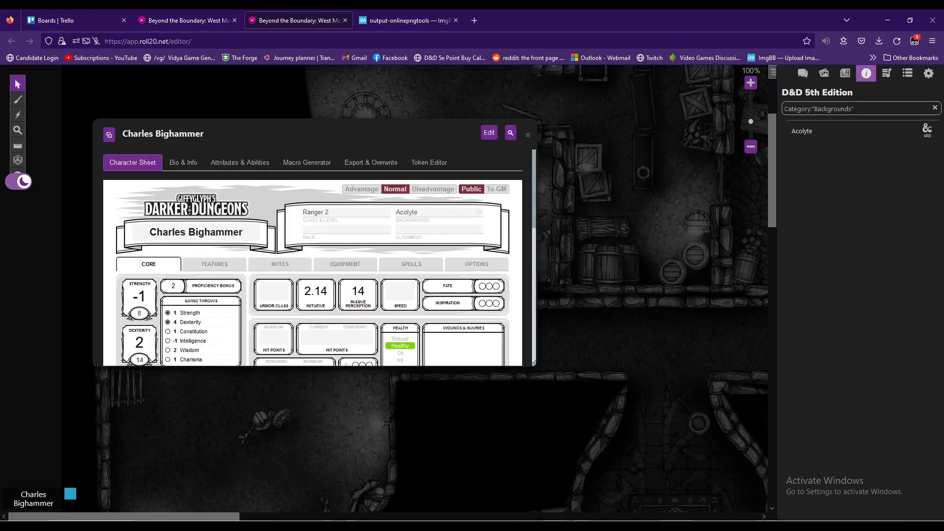
Open the journal's list of characters and look over the skills and header details on the character sheet
left_click(845, 73)
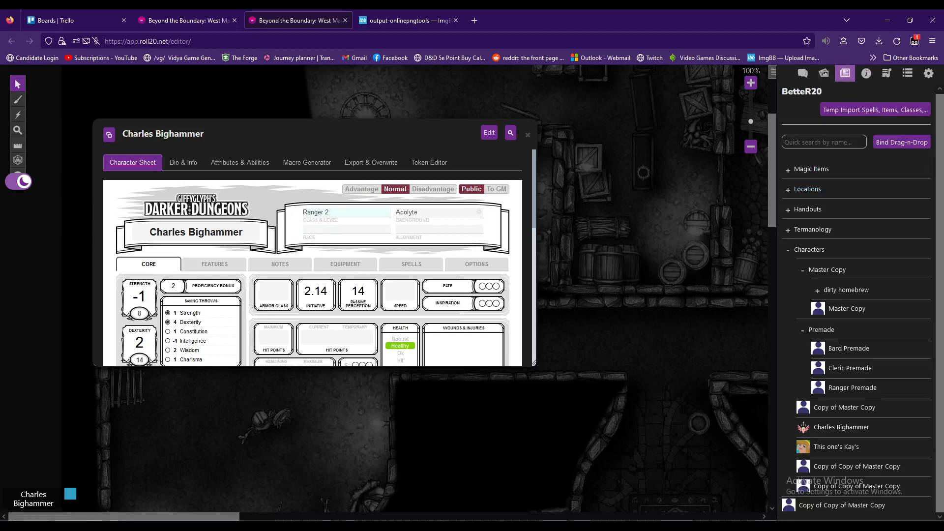
scroll(320, 257, "down", 5)
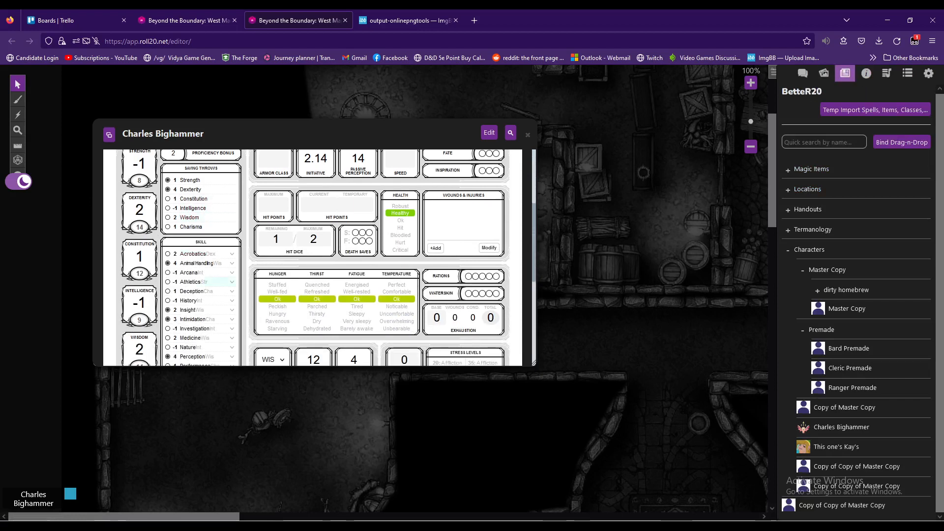
scroll(168, 347, "down", 2)
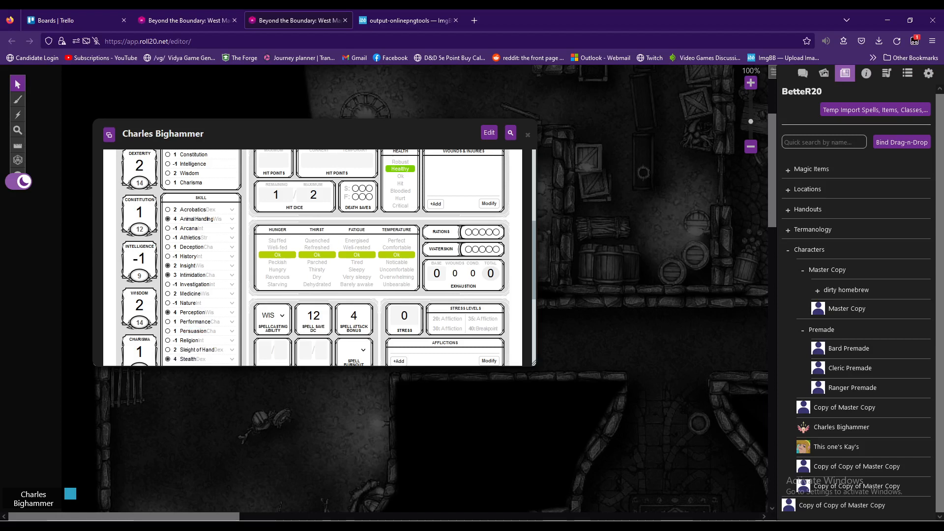
scroll(314, 256, "down", 3)
scroll(315, 256, "up", 3)
scroll(315, 256, "up", 4)
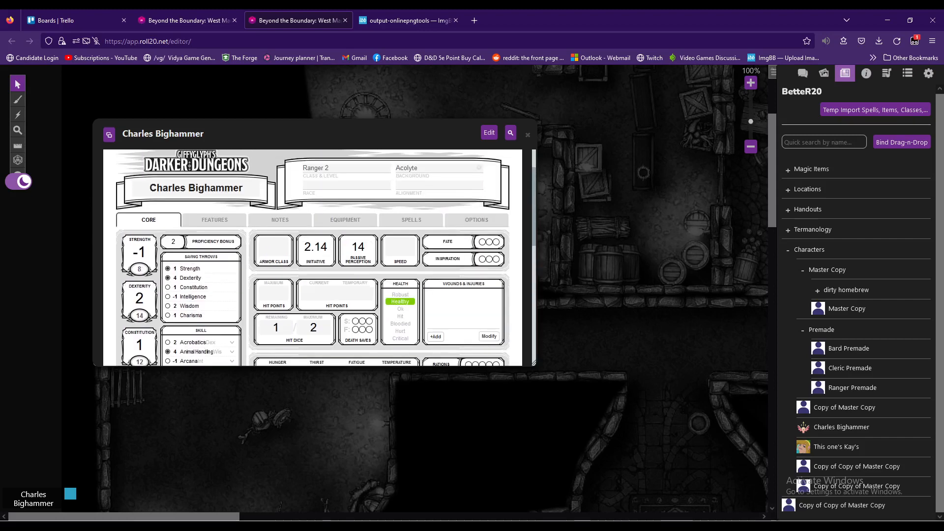
scroll(314, 256, "up", 1)
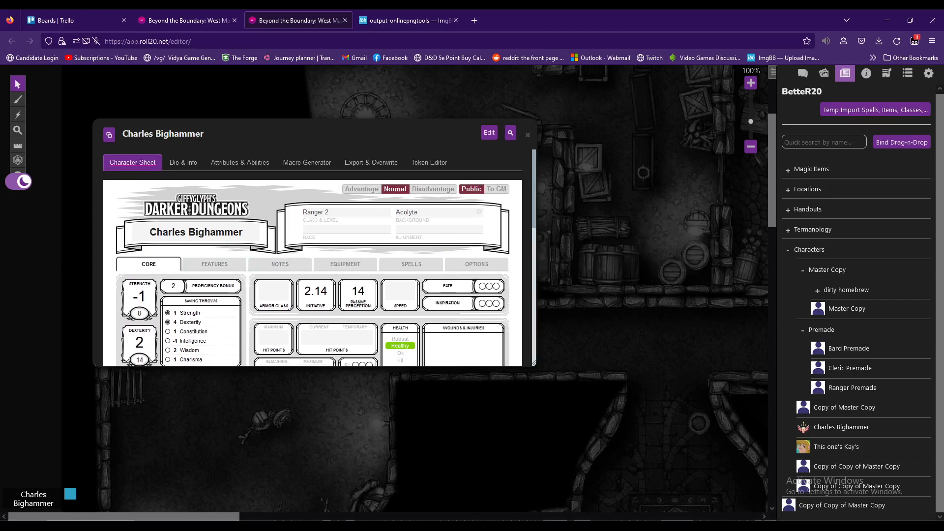
scroll(312, 257, "down", 1)
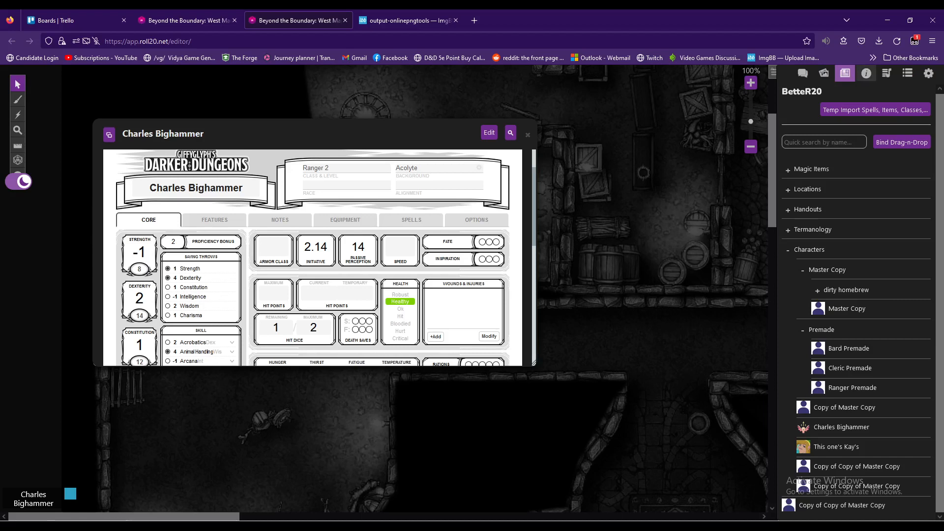
Look through the compendium's categories and search the compendium for "splint"
left_click(866, 73)
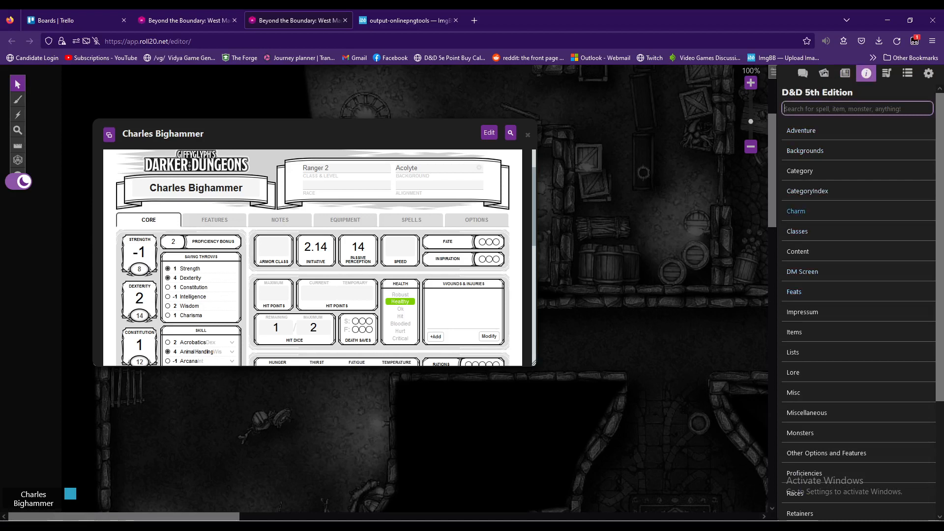
scroll(797, 249, "down", 5)
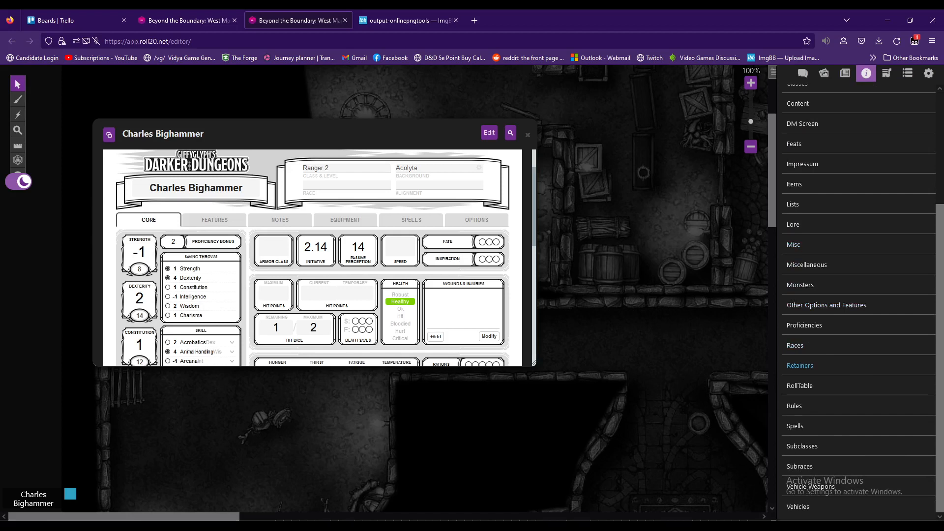
scroll(800, 366, "up", 5)
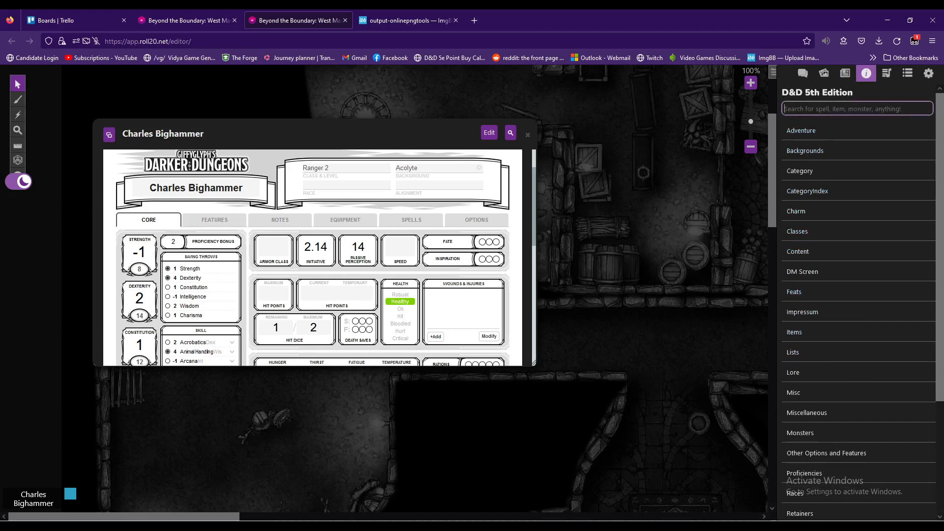
left_click(831, 108)
type("splint")
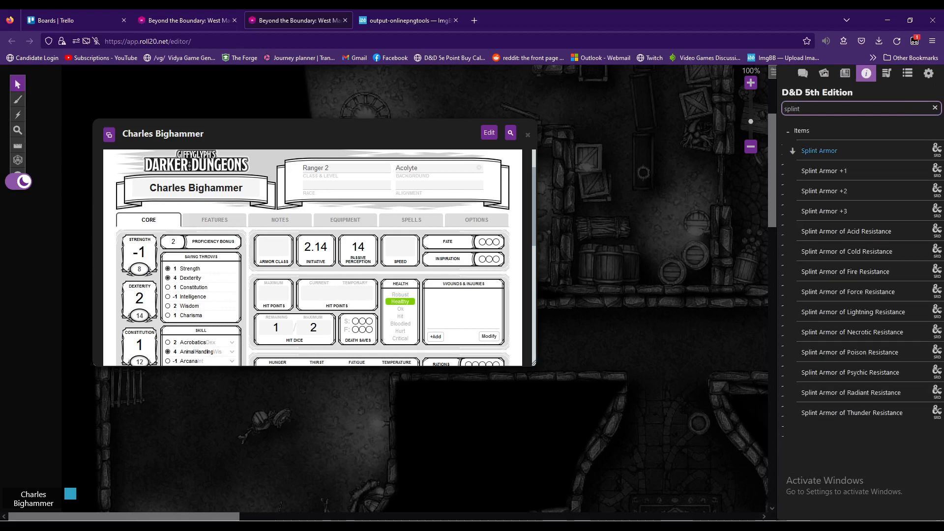
Add the compendium's Splint Armor to the character sheet and close its item editor on the Equipment page
right_click(821, 153)
left_click(804, 132)
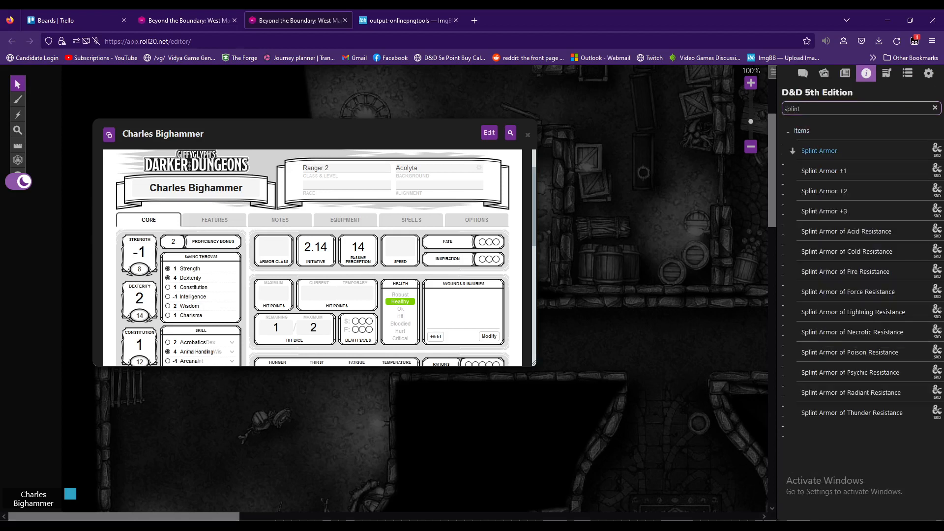
left_click_drag(820, 150, 418, 254)
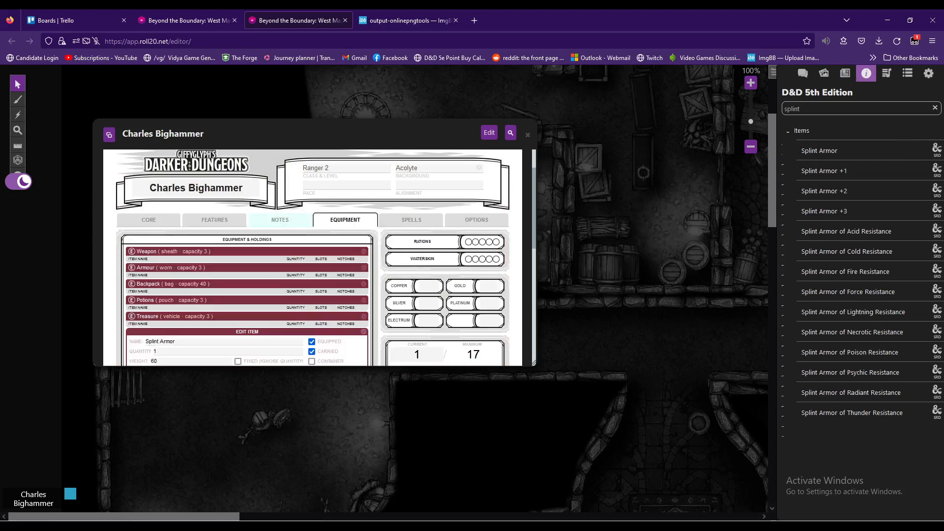
scroll(280, 220, "down", 3)
scroll(319, 258, "down", 3)
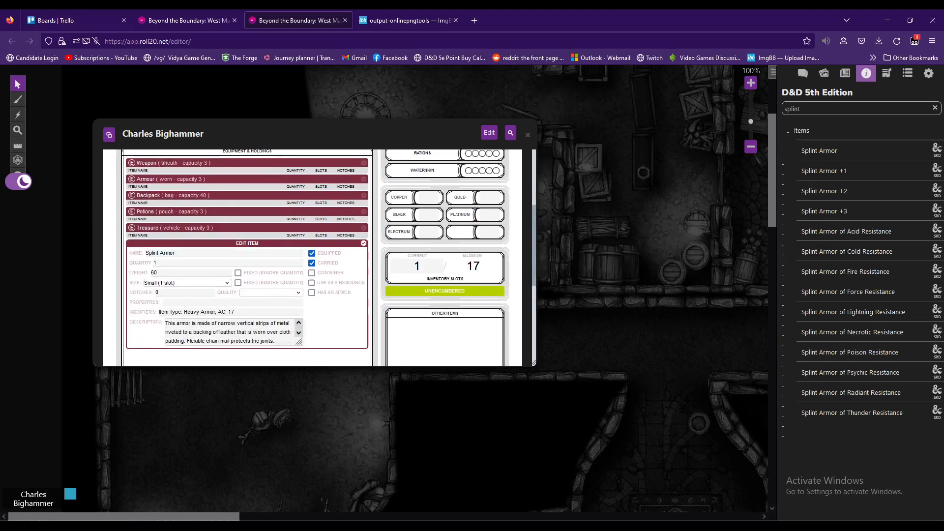
left_click(364, 243)
Reorder the equipment list so the Splint Armor sits directly under the Armour container
scroll(320, 257, "down", 5)
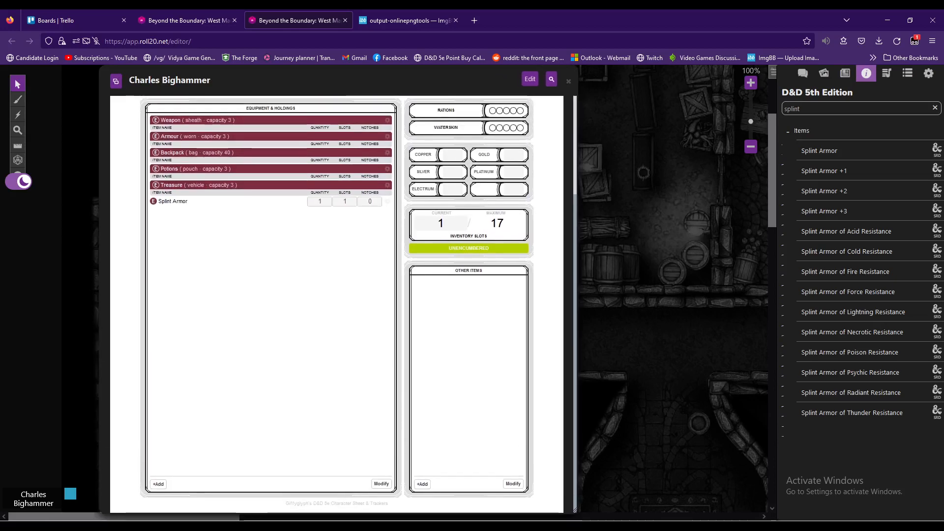
left_click(381, 483)
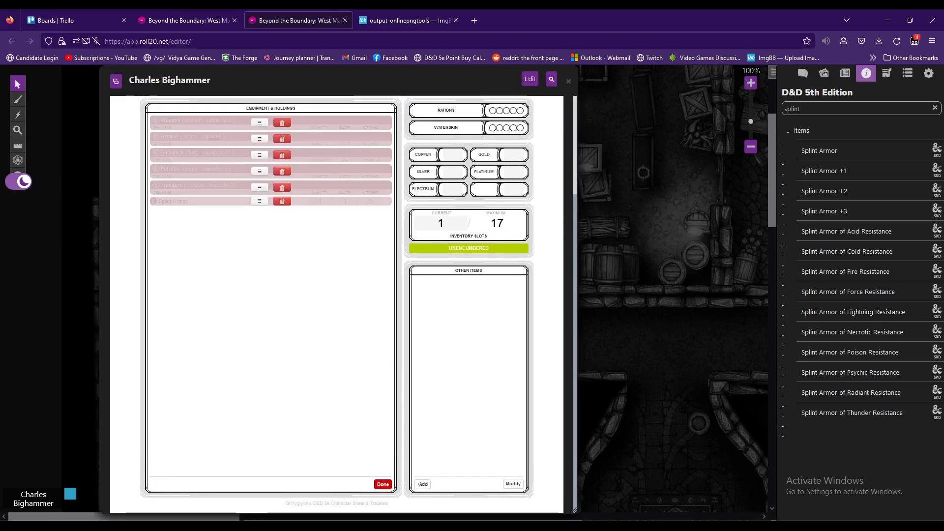
scroll(337, 304, "up", 1)
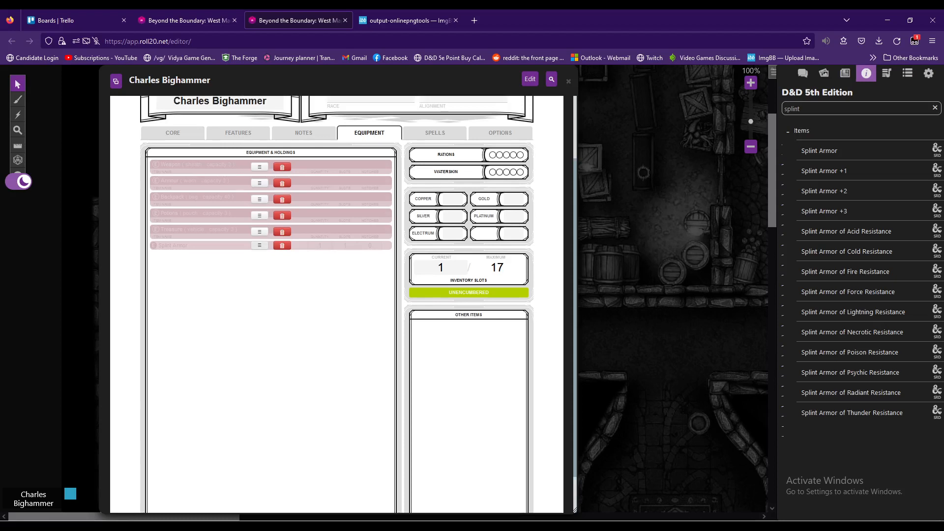
left_click_drag(259, 246, 259, 195)
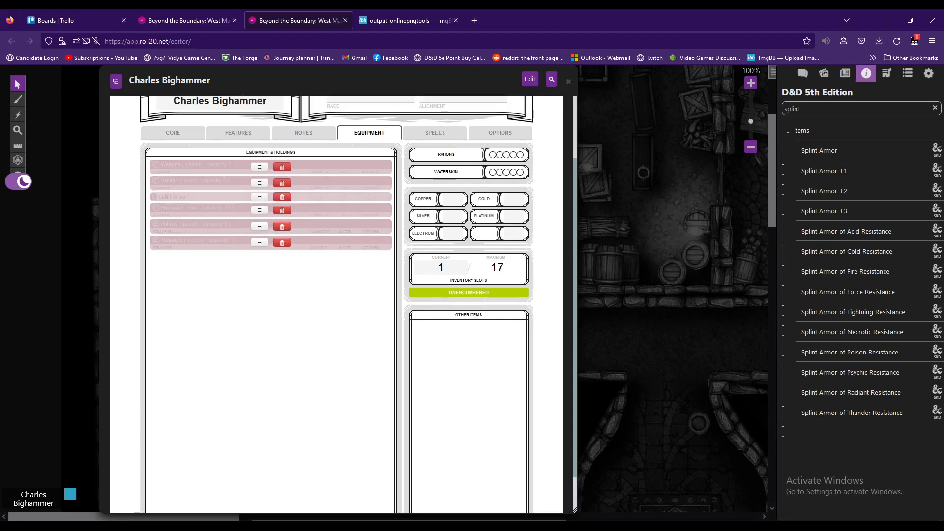
scroll(260, 195, "down", 1)
left_click(381, 483)
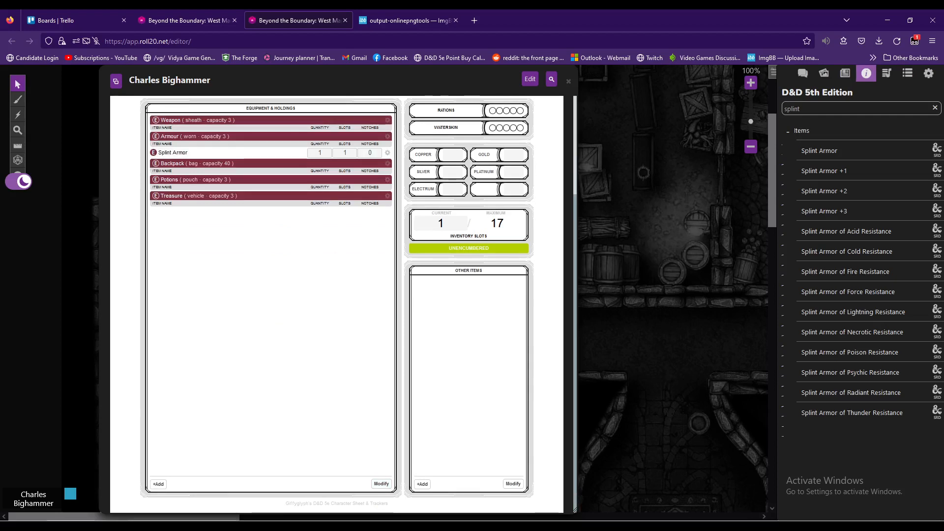
Try unequipping the Splint Armor, check the Core page, and mark the armor as equipped again
left_click(388, 153)
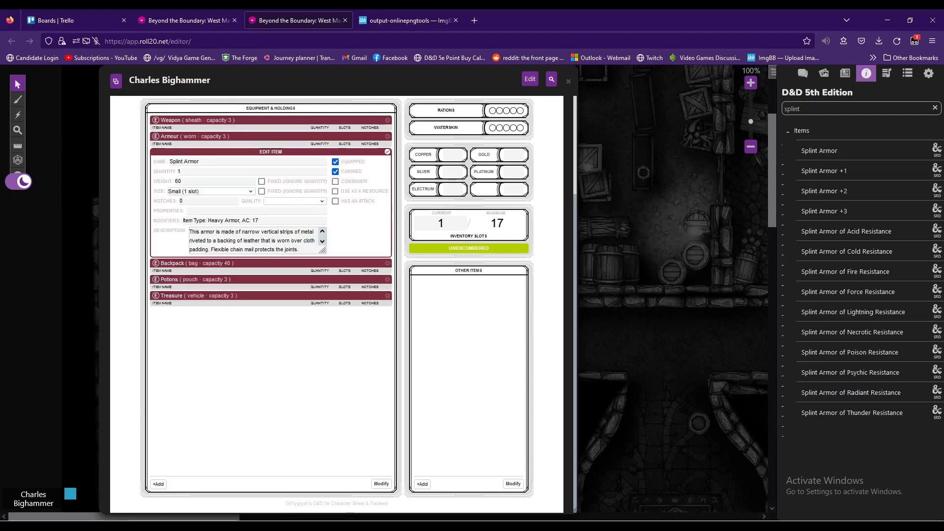
left_click(335, 161)
left_click(388, 151)
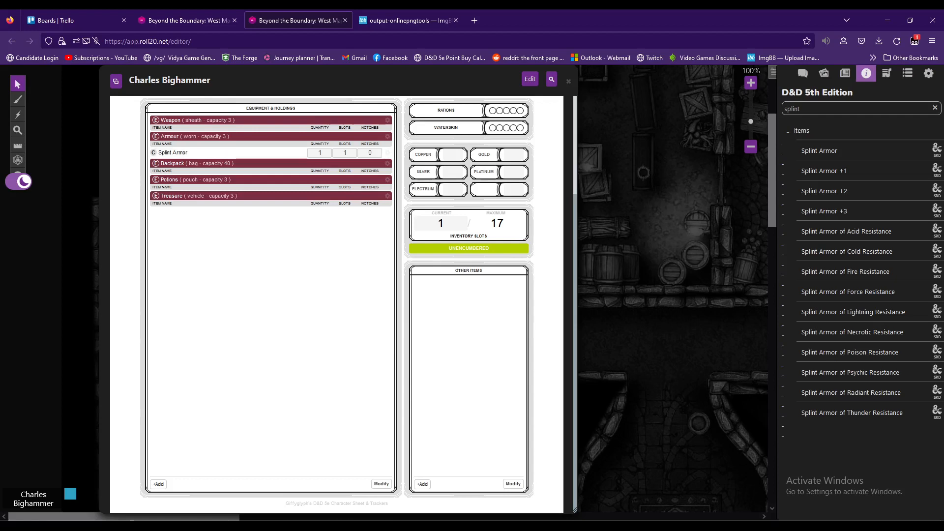
scroll(271, 246, "up", 2)
left_click(172, 133)
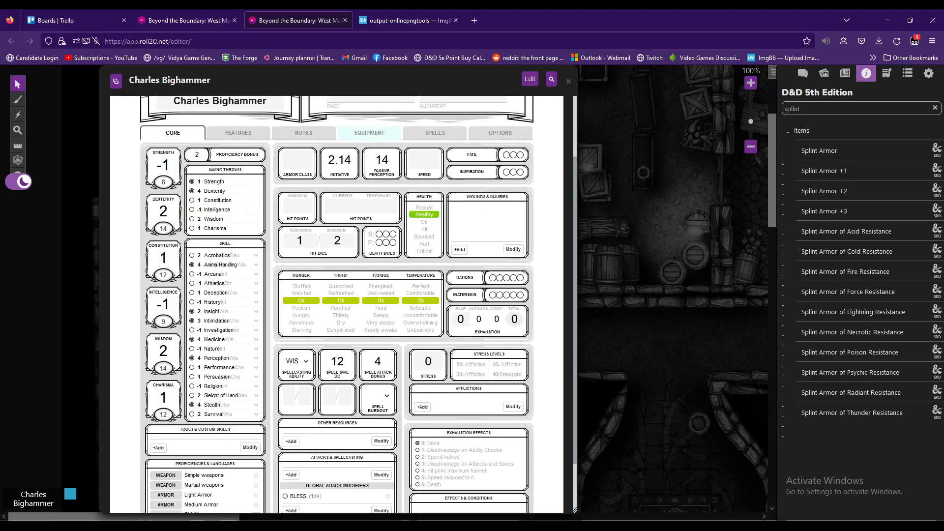
left_click(369, 133)
left_click(388, 196)
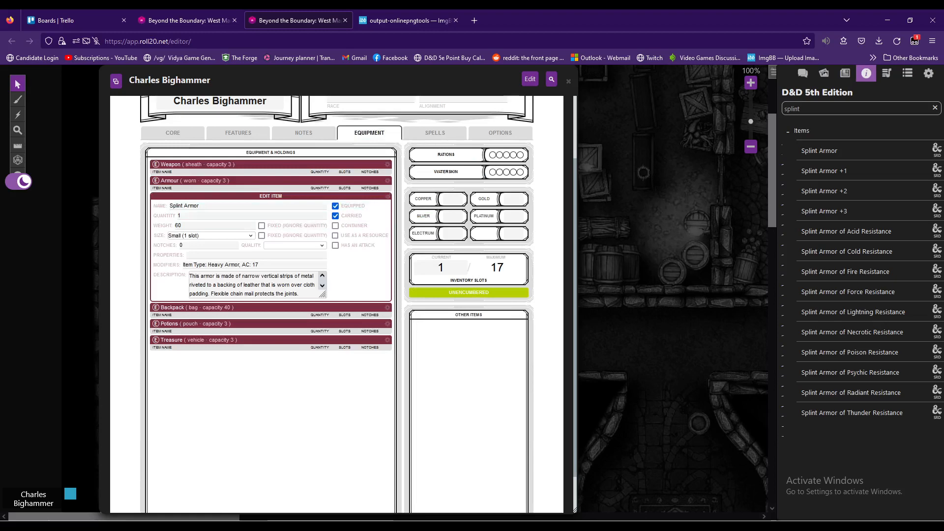
left_click(388, 196)
left_click(173, 133)
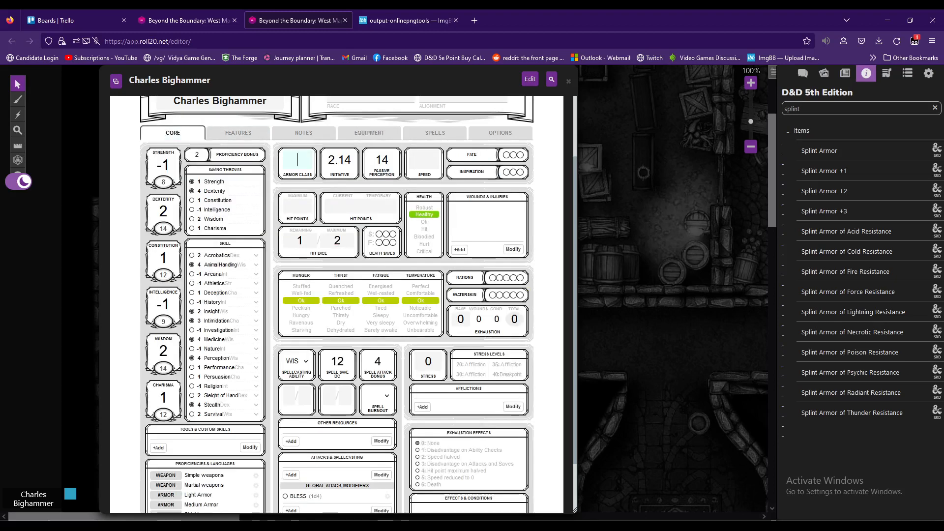
Check the Armor Class Tracking option and set the Armor Class on the Core page to 17
left_click(500, 133)
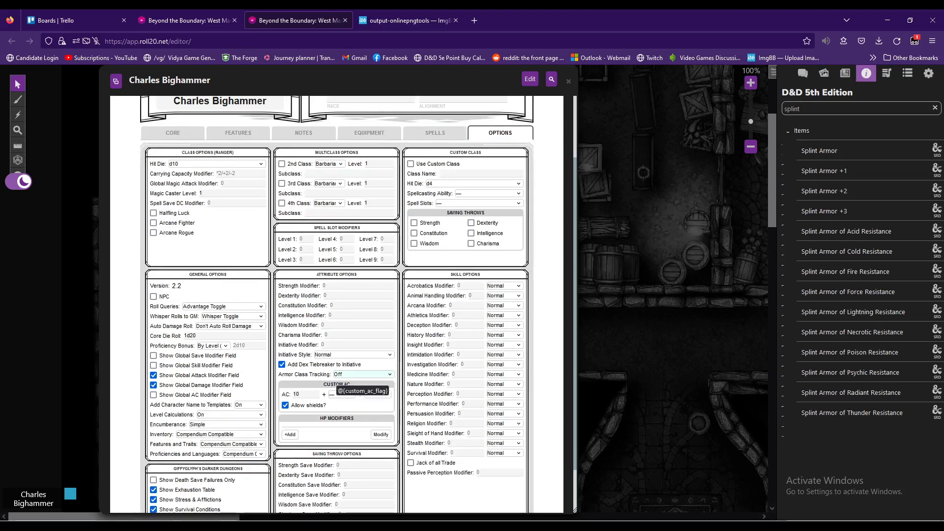
left_click(173, 132)
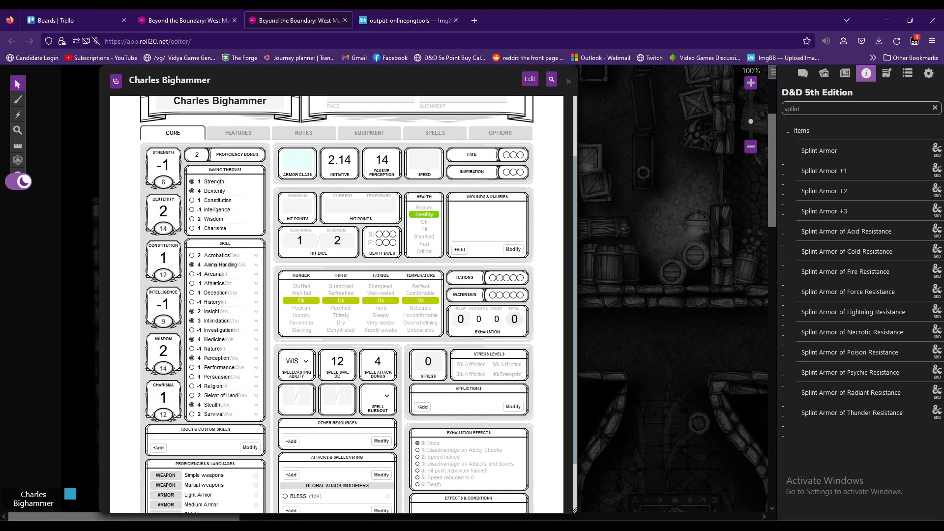
type("17")
Look through the spell levels and slots on the Spells page and the settings on the Options page
scroll(337, 305, "up", 3)
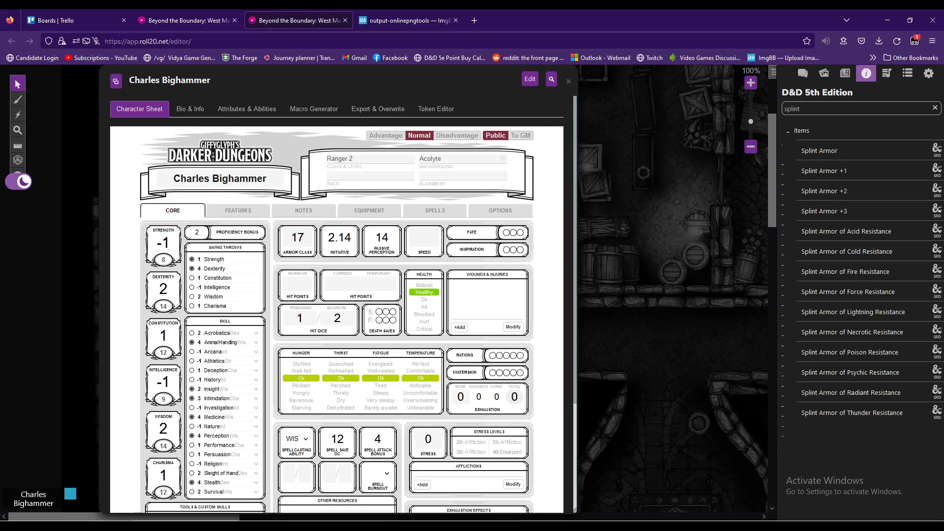
left_click(435, 211)
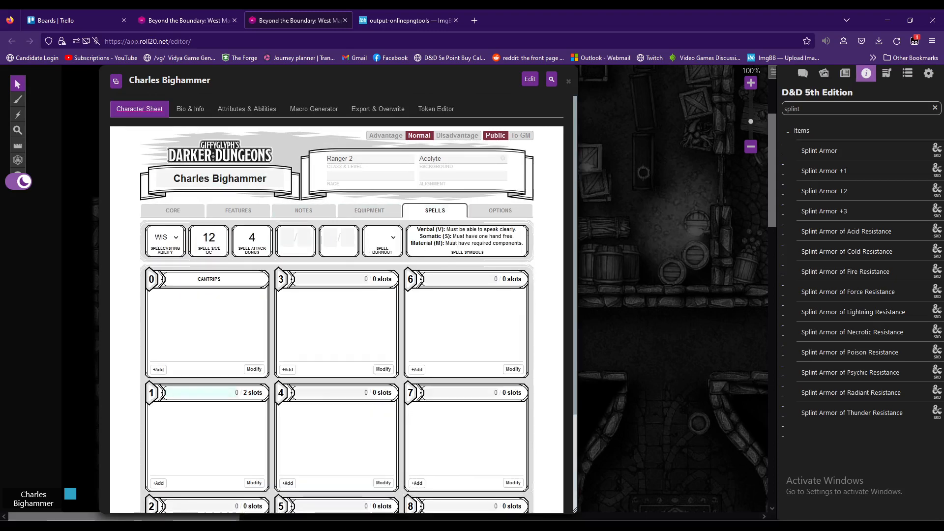
scroll(337, 305, "down", 3)
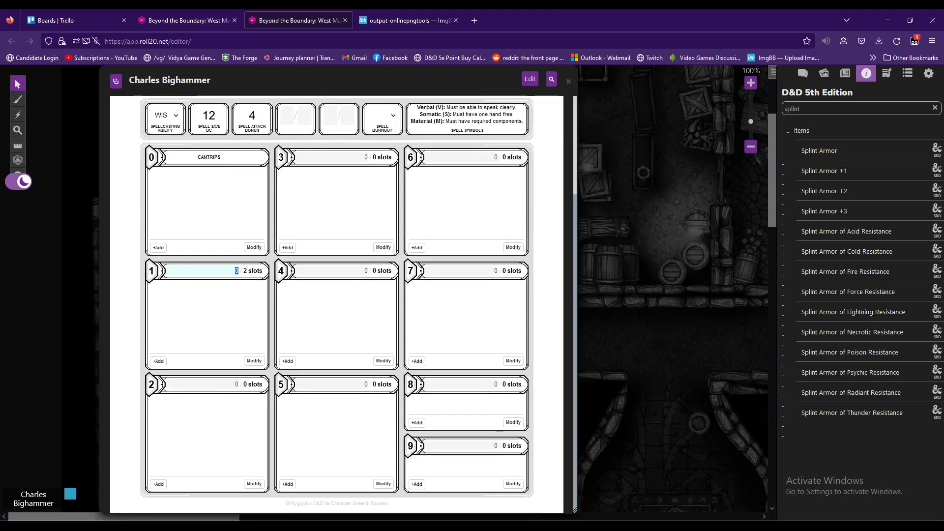
scroll(337, 305, "up", 2)
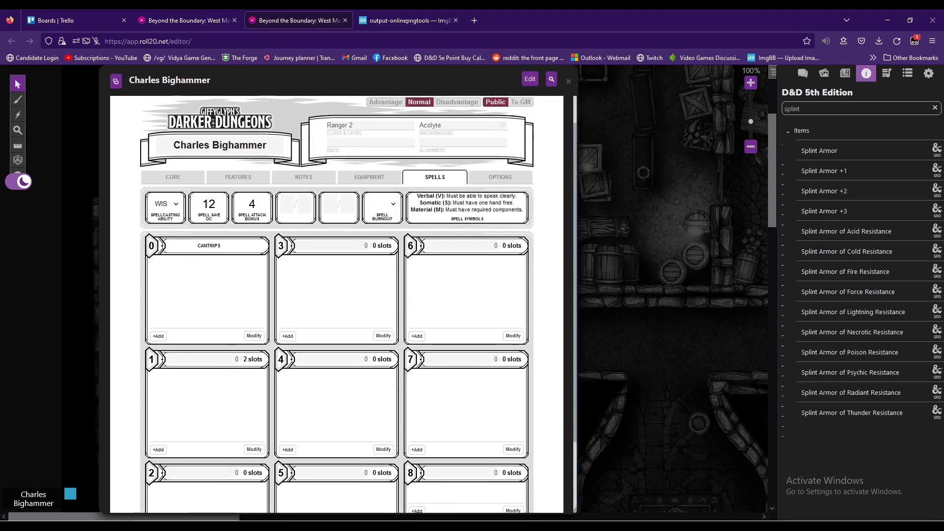
scroll(336, 305, "up", 1)
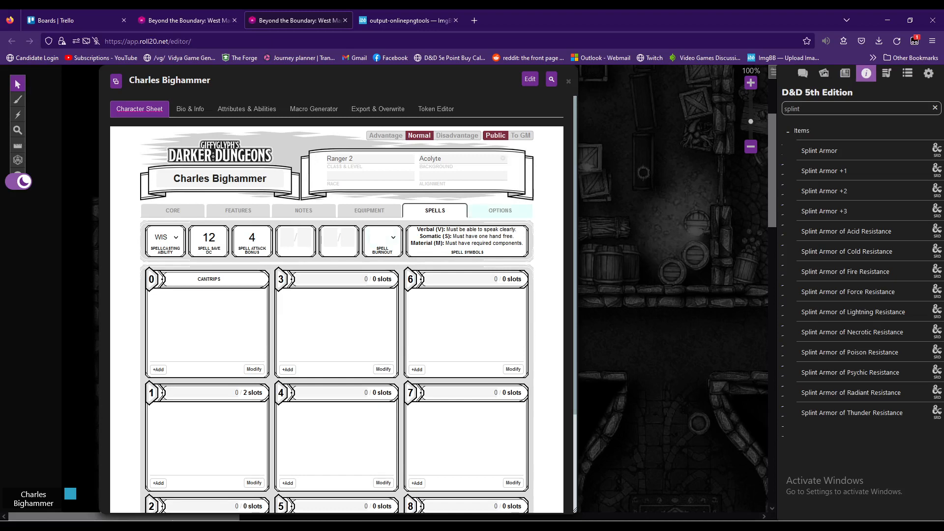
left_click(500, 210)
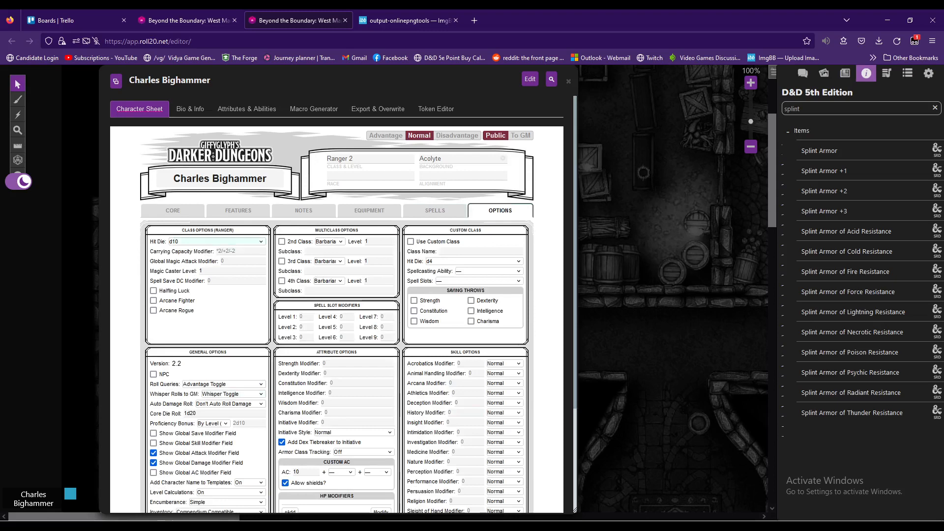
scroll(337, 305, "down", 4)
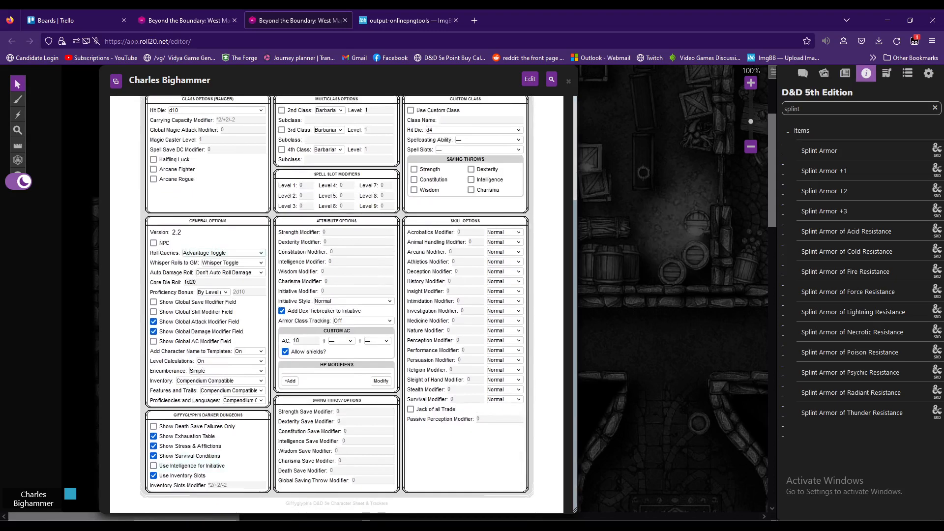
scroll(153, 463, "up", 4)
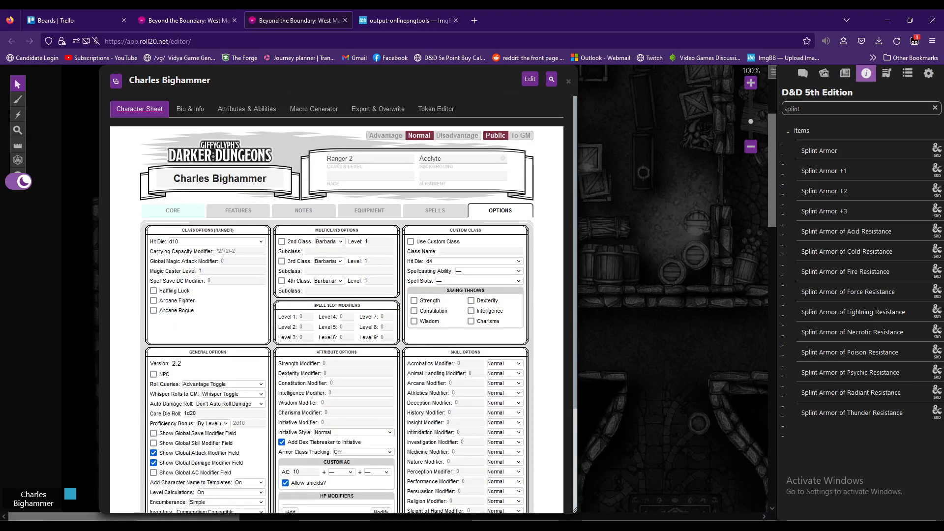
Return to the Core page and look over its combat stats, including the speed field
left_click(173, 211)
scroll(337, 305, "down", 3)
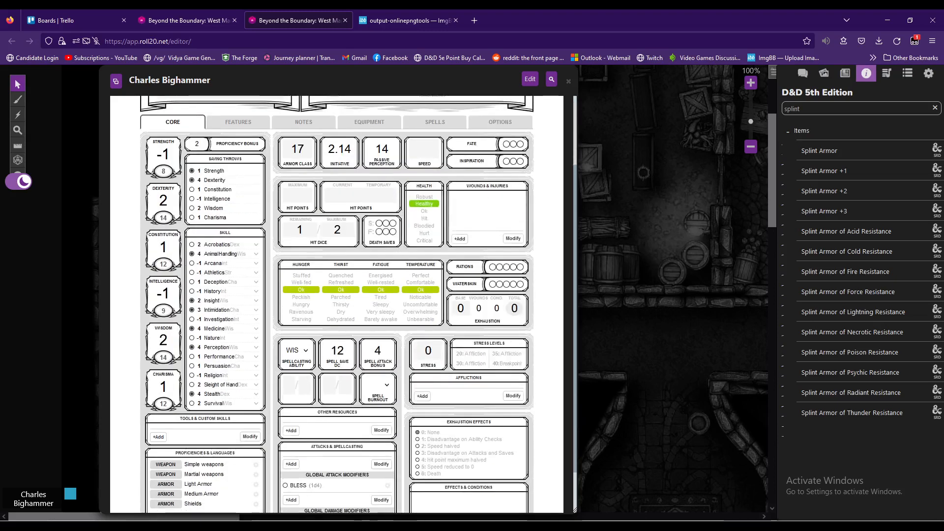
scroll(336, 305, "up", 2)
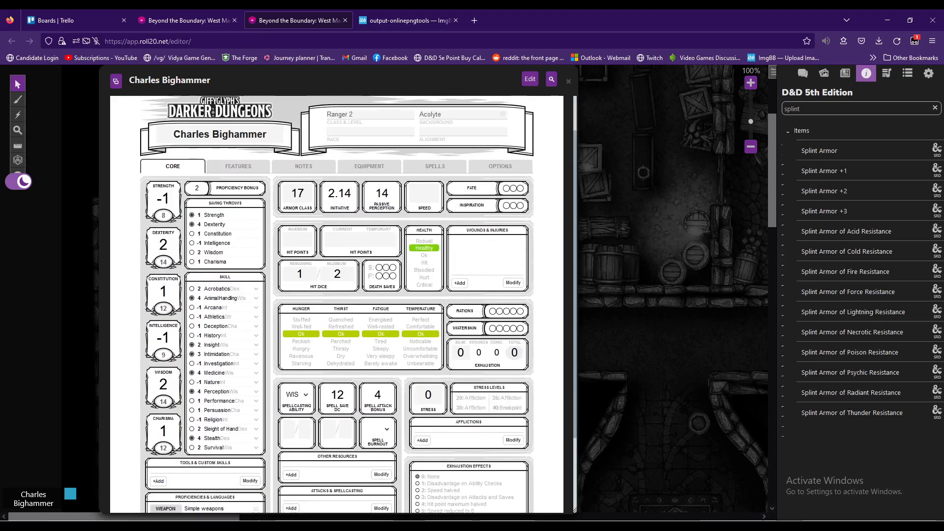
left_click(424, 193)
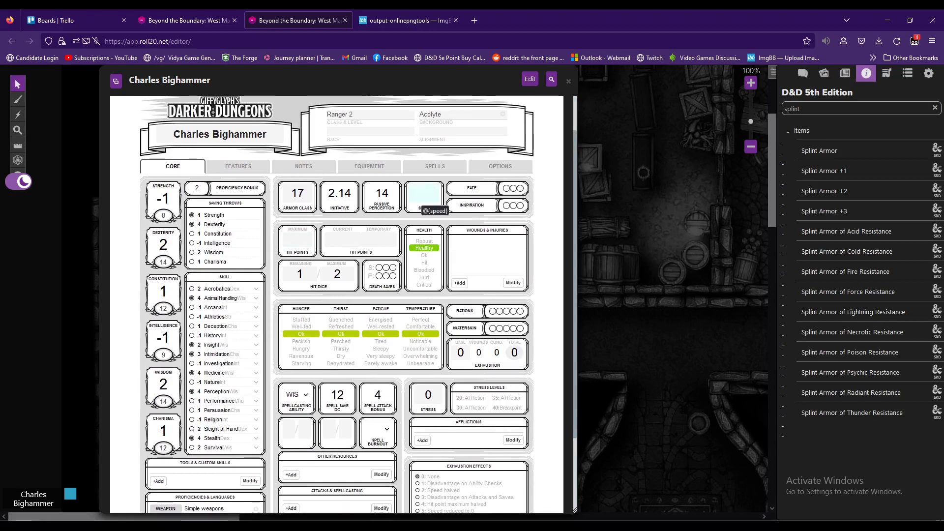
Roll 1d8+8+2 in the chat with the /r command to determine the character's hit points
left_click(802, 74)
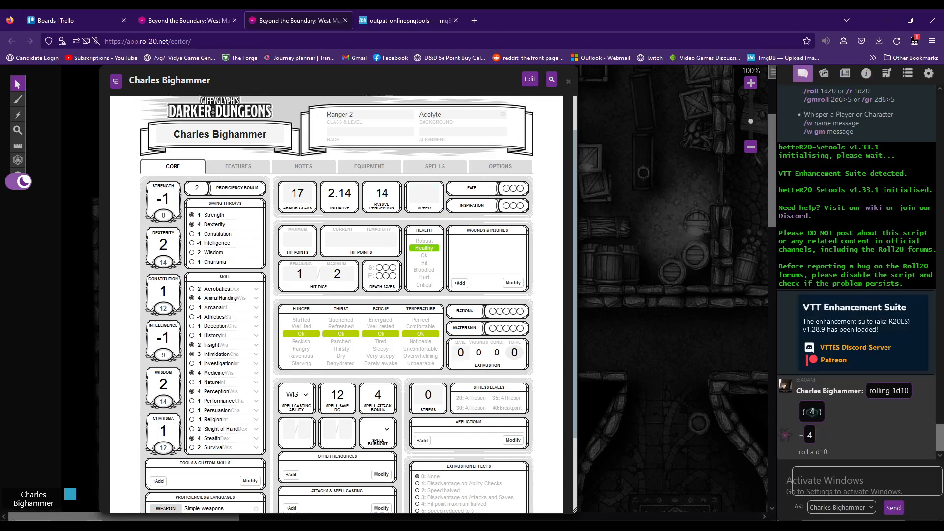
left_click(858, 481)
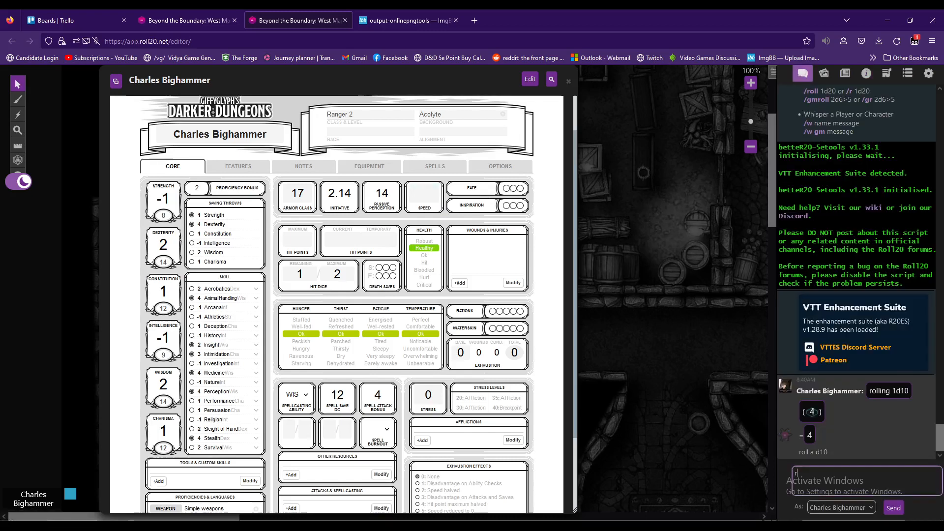
type("/r 1")
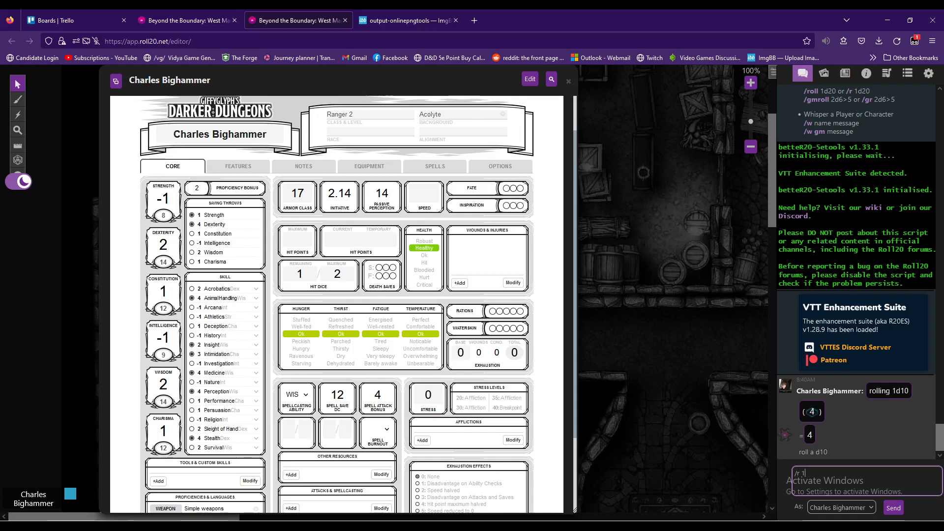
type(" 2d")
key("BackSpace")
key("BackSpace")
type("1d10+10")
key("BackSpace")
key("BackSpace")
key("BackSpace")
key("BackSpace")
key("BackSpace")
type("8+8")
key("shift+Left")
key("shift+Left")
key("Left")
key("shift+Left")
key("shift+Left")
key("BackSpace")
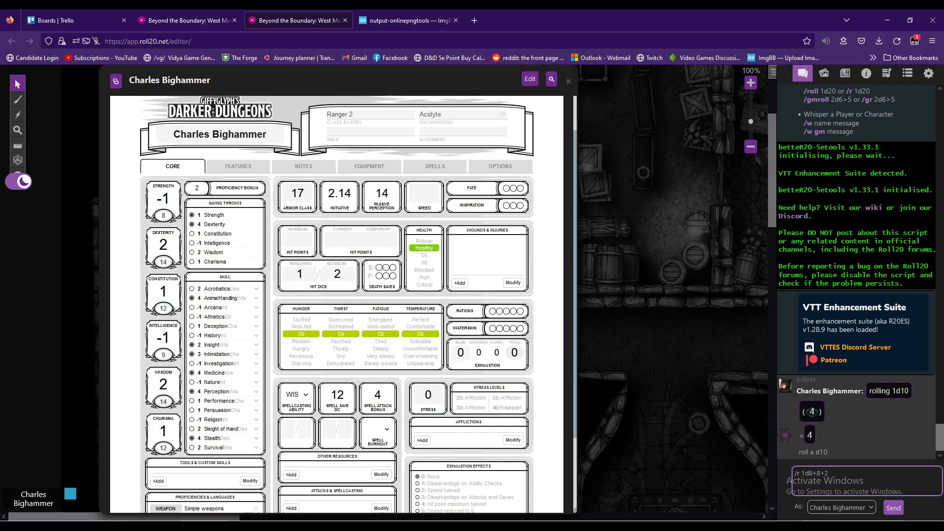
left_click(894, 508)
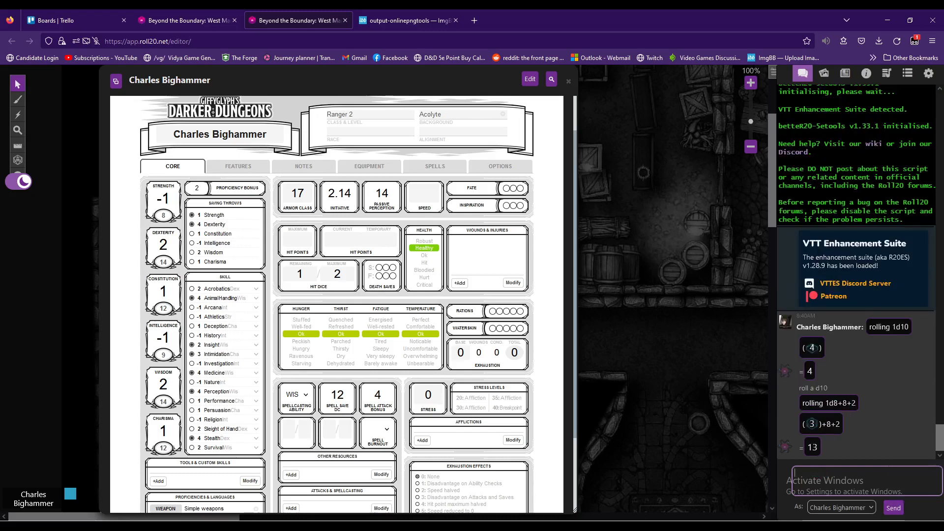
Set both the maximum and current hit points to 13 on the Core page
type("13")
key("Tab")
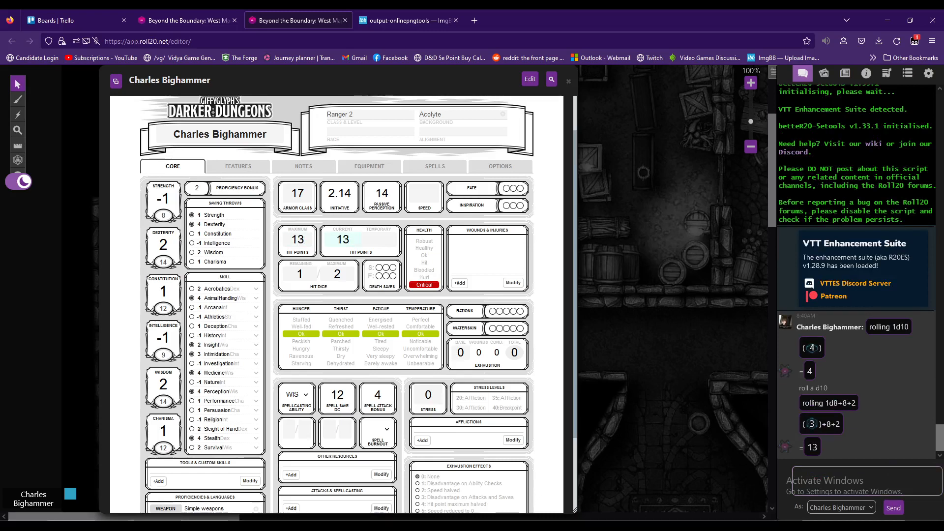
right_click(262, 260)
key("Escape")
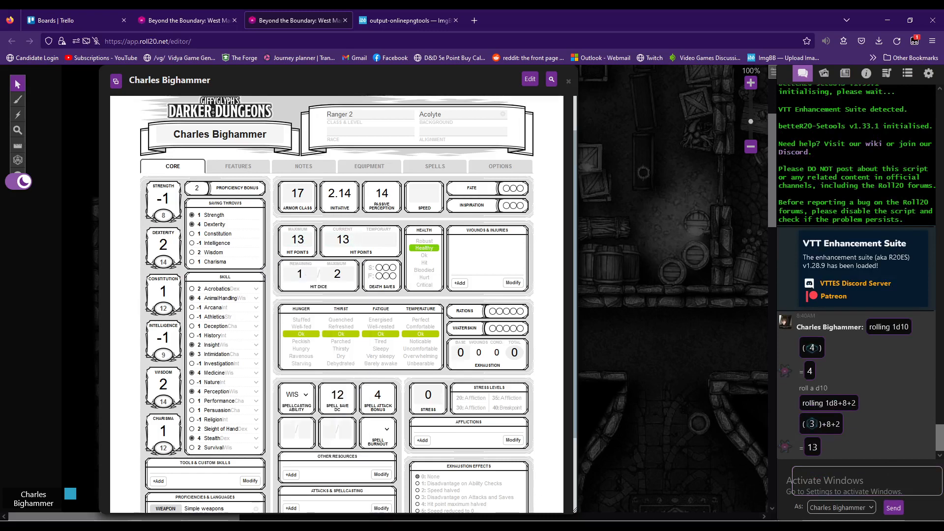
Search the compendium for "human" and apply the Human race entry to the character sheet to fill in race and speed
left_click(424, 193)
left_click(867, 73)
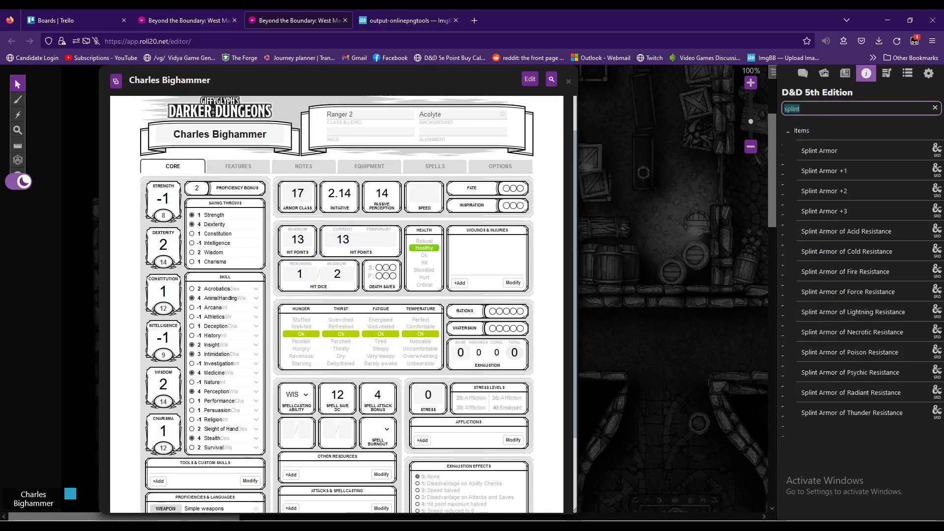
key("BackSpace")
type("h")
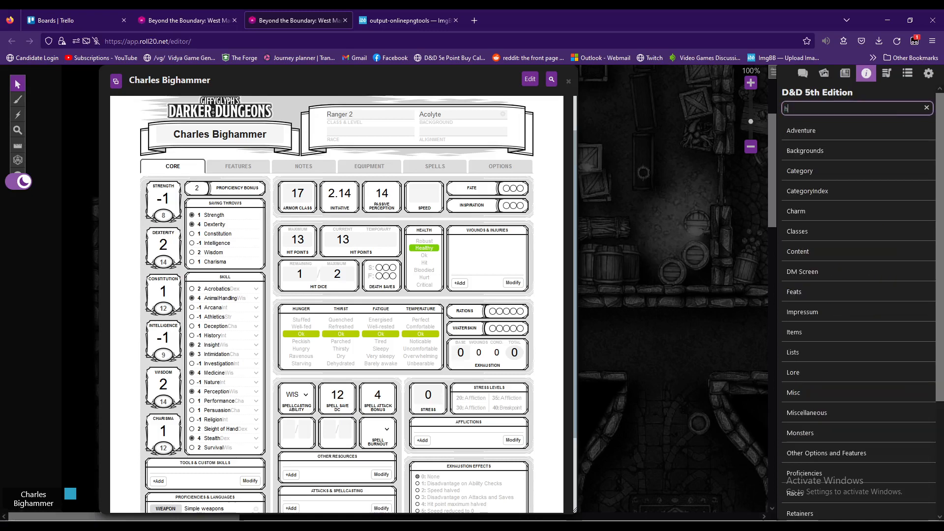
type("uman")
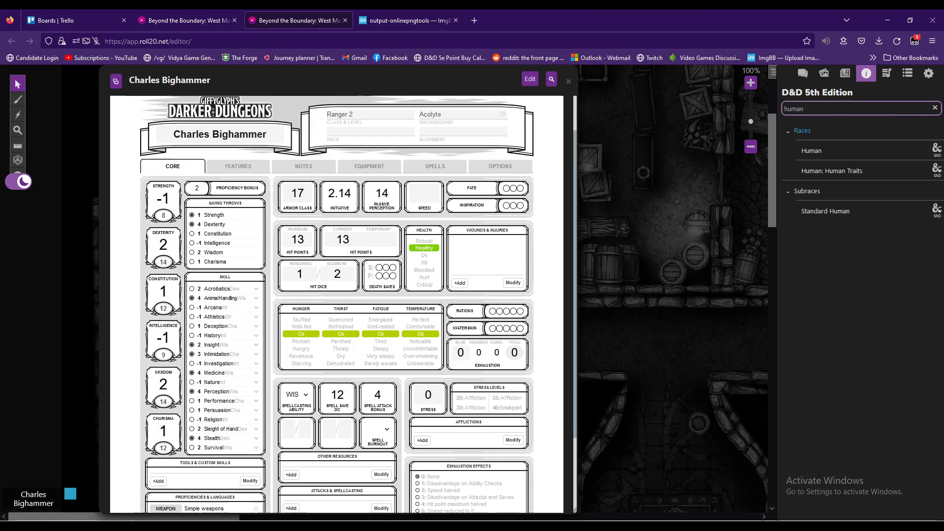
left_click_drag(812, 151, 457, 210)
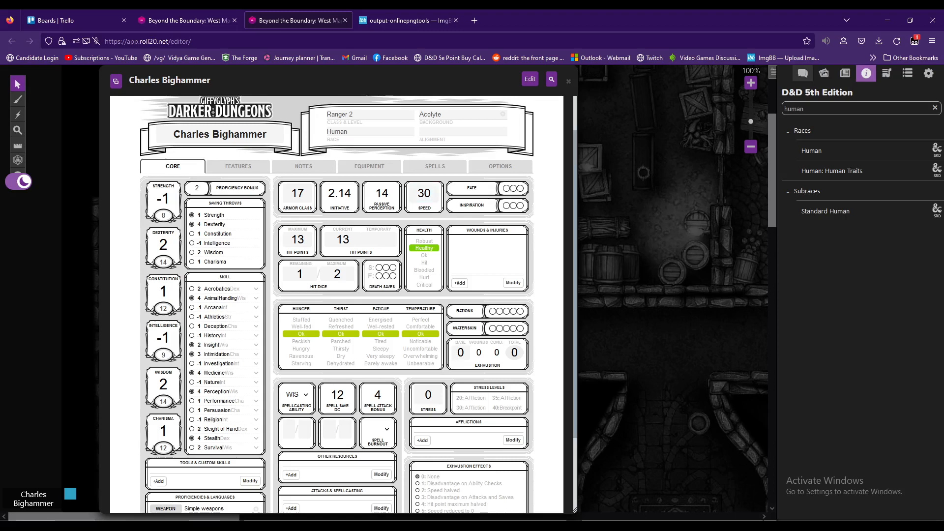
Return to the chat and go over the maximum, current and temporary hit point fields on the Core page
left_click(803, 73)
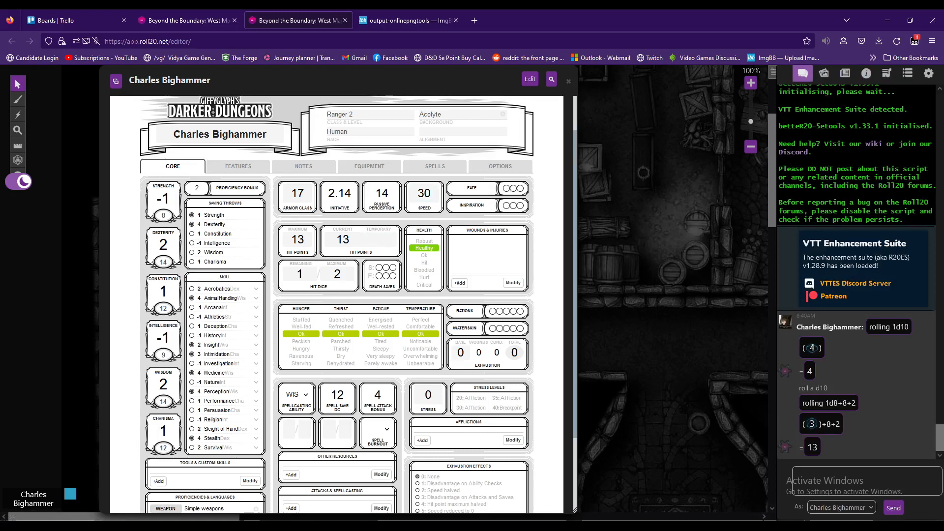
double_click(343, 240)
left_click(379, 239)
double_click(342, 240)
left_click(379, 240)
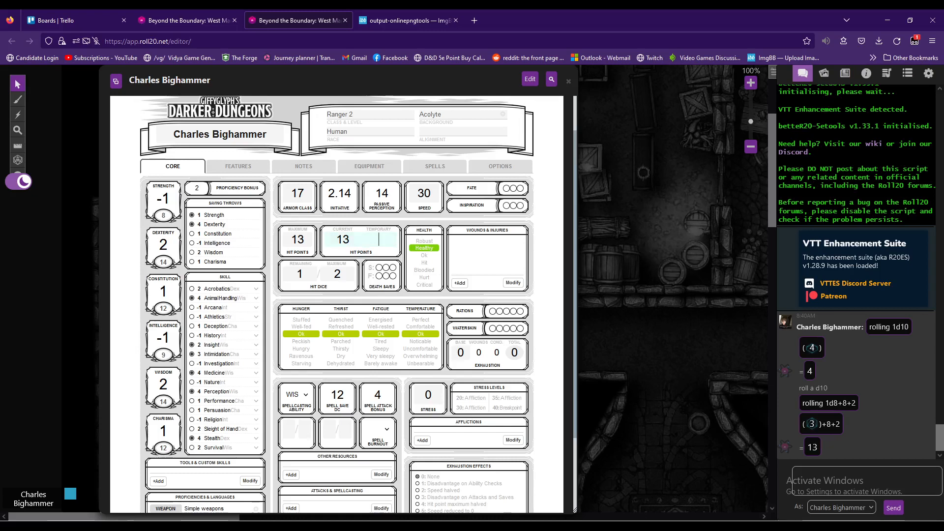
double_click(343, 239)
left_click(379, 239)
scroll(337, 305, "down", 1)
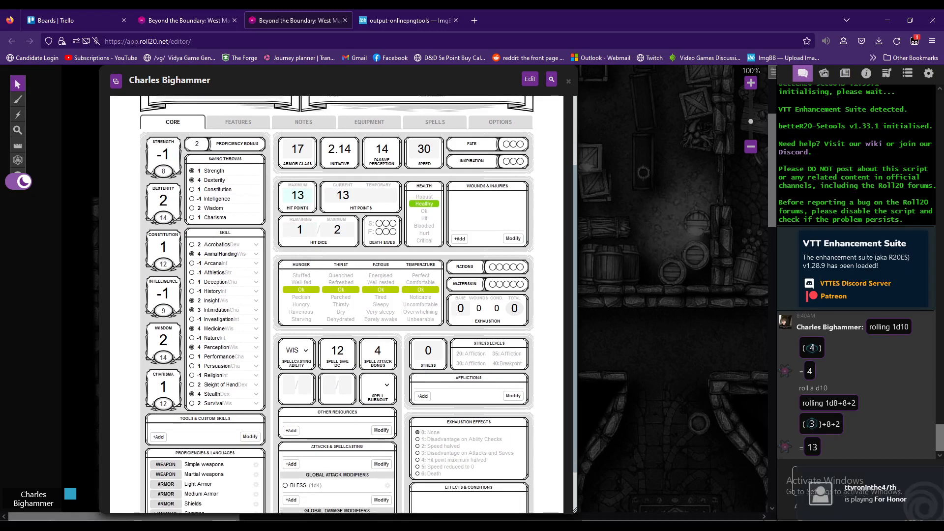
double_click(342, 195)
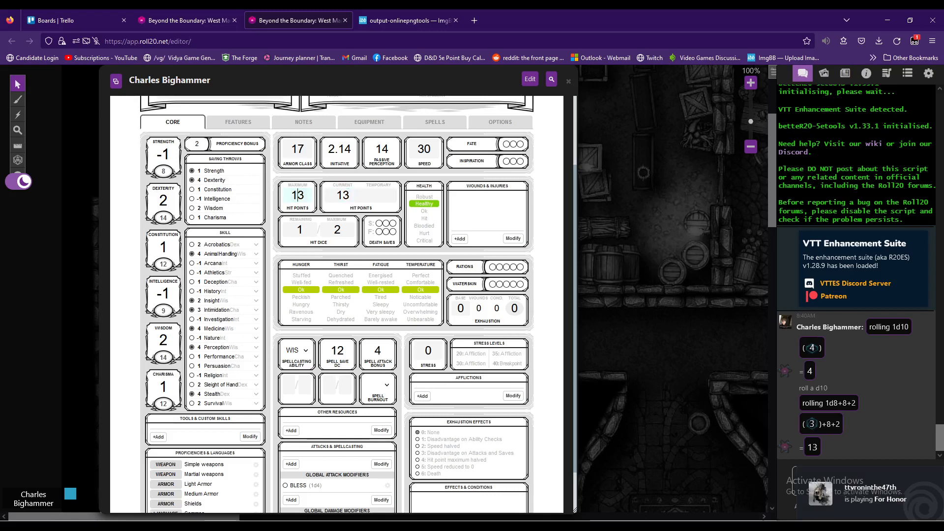
double_click(298, 195)
left_click(298, 195)
Change the current hit points to 18 and restore them to 13
double_click(343, 195)
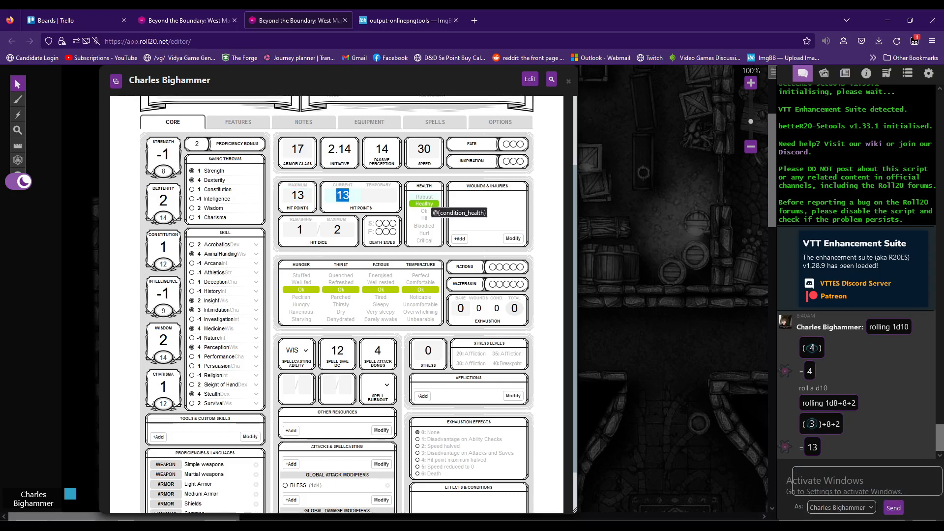
type("18")
key("Return")
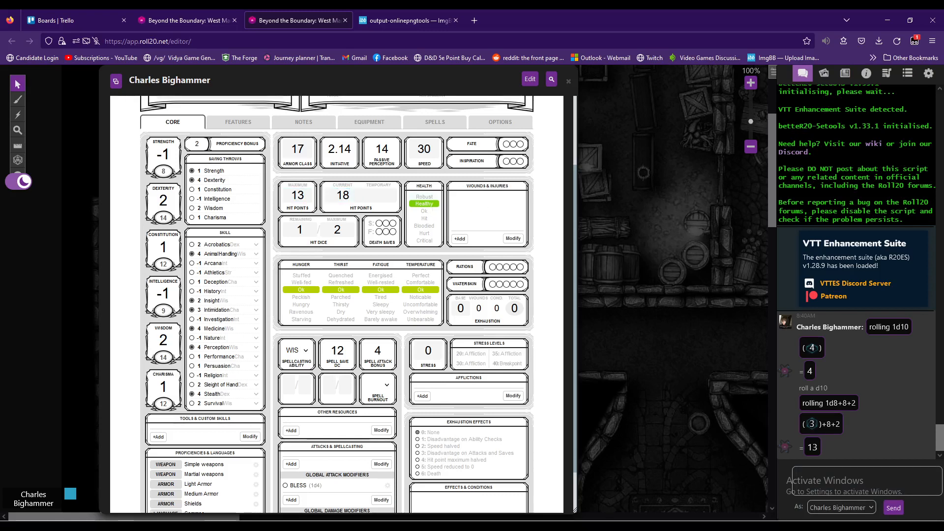
left_click(343, 196)
type("13")
key("Return")
scroll(337, 305, "up", 3)
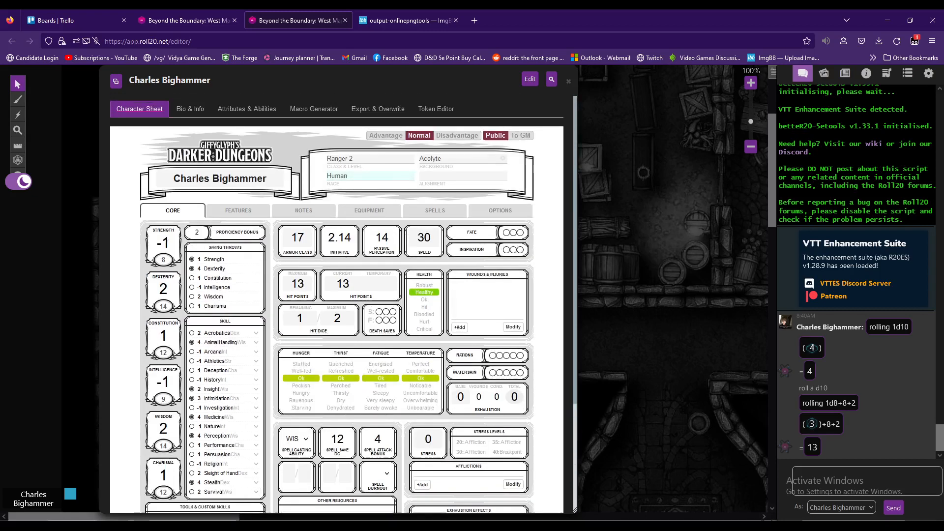
Search the compendium for "weapon" and check the Ranged Weapons list
scroll(336, 305, "down", 3)
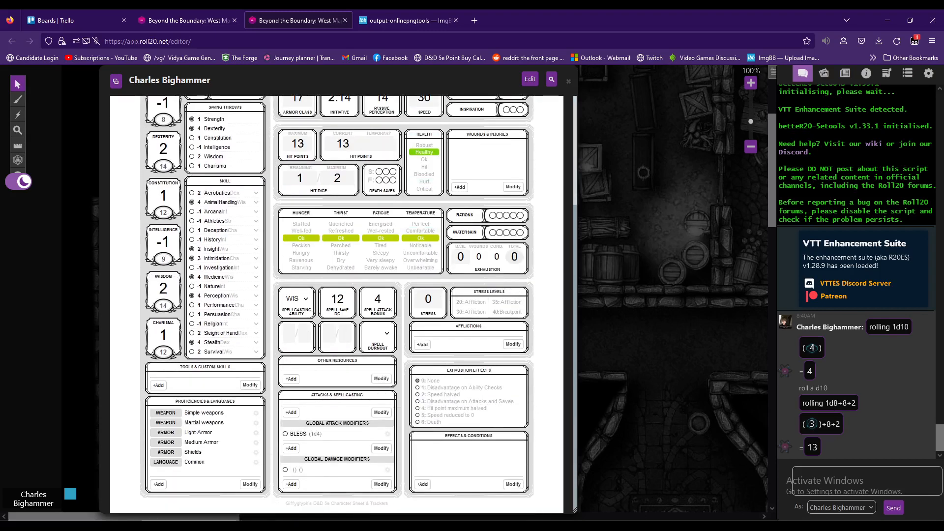
left_click(866, 73)
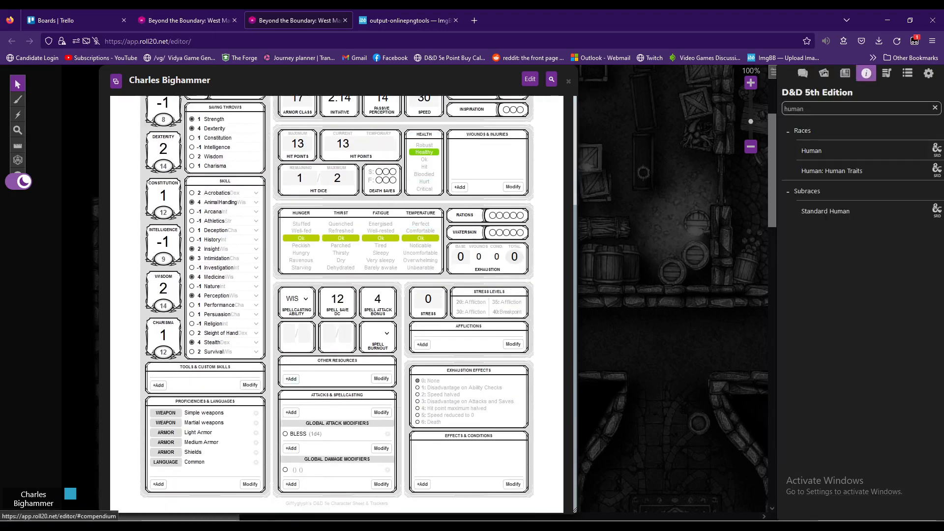
double_click(794, 109)
key("BackSpace")
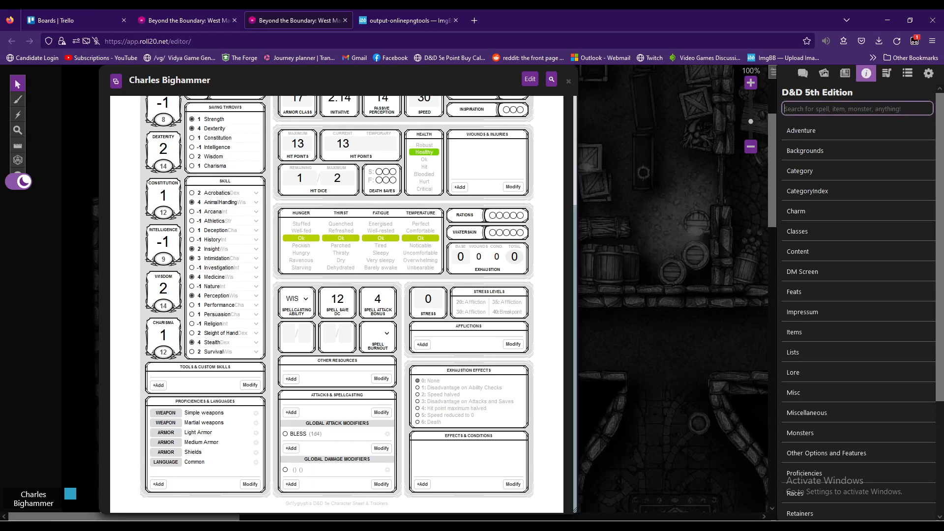
type("w")
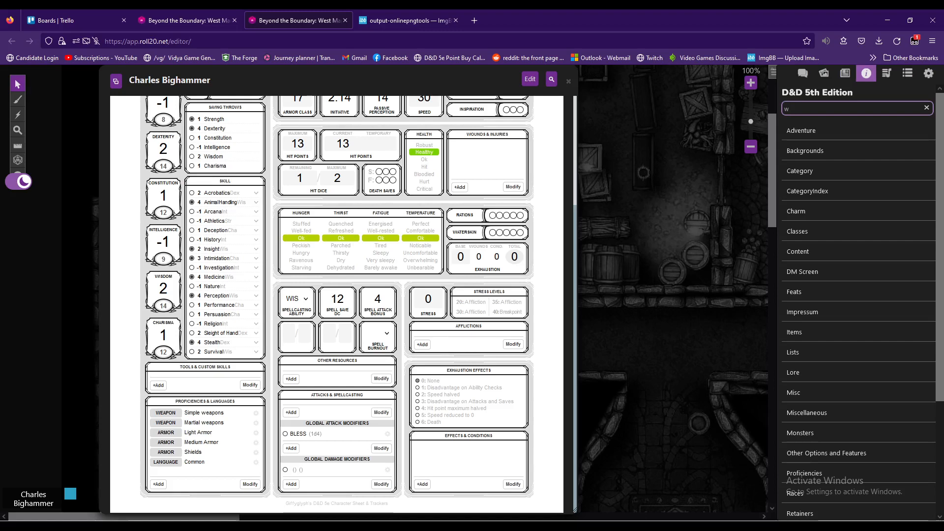
type("eapon")
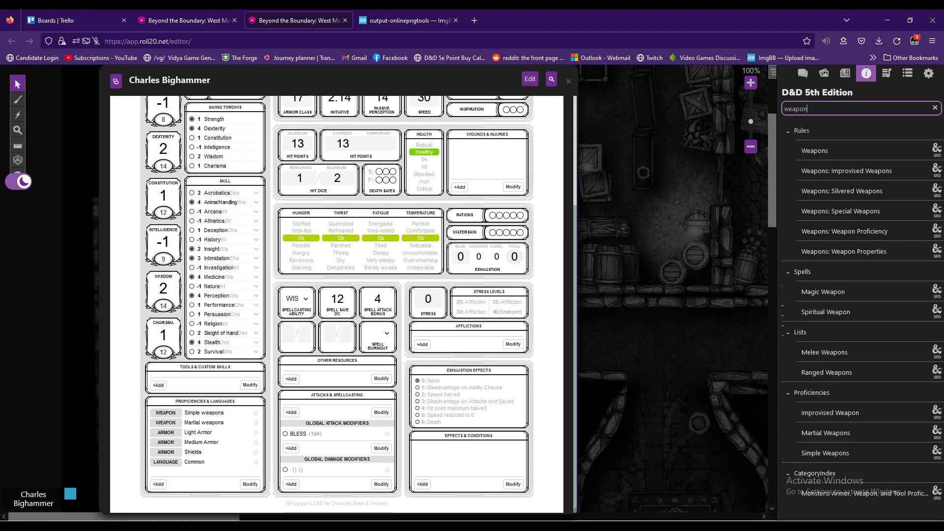
double_click(796, 109)
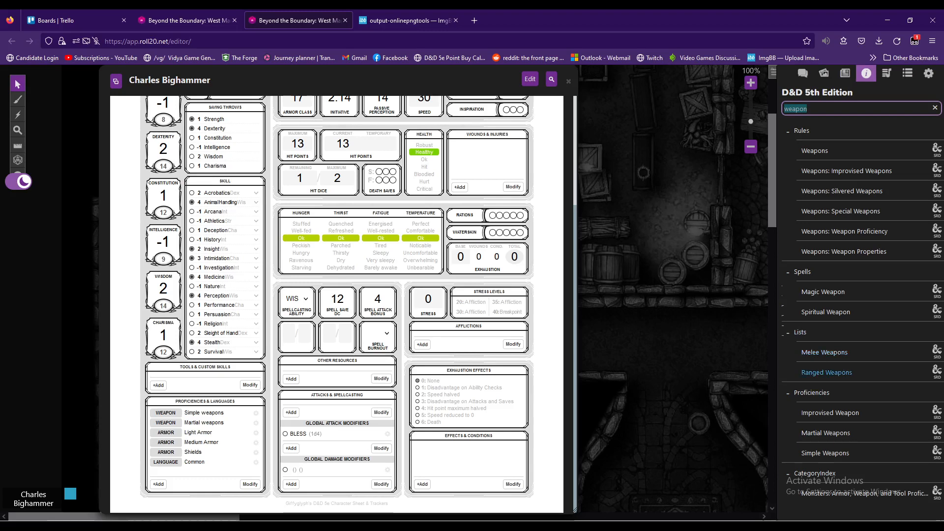
left_click(827, 372)
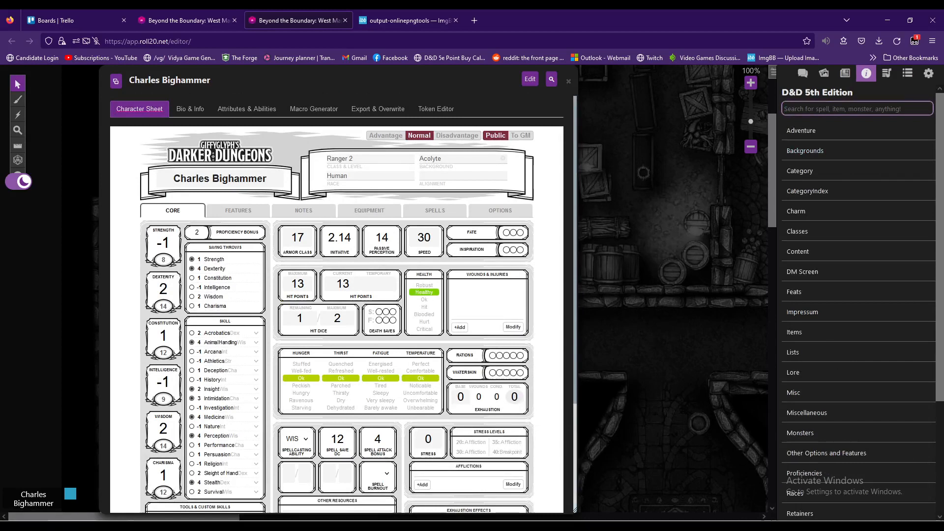
Find "longbow" in the compendium, add the standard Longbow item to the character's equipment and close its item editor
type("longbow")
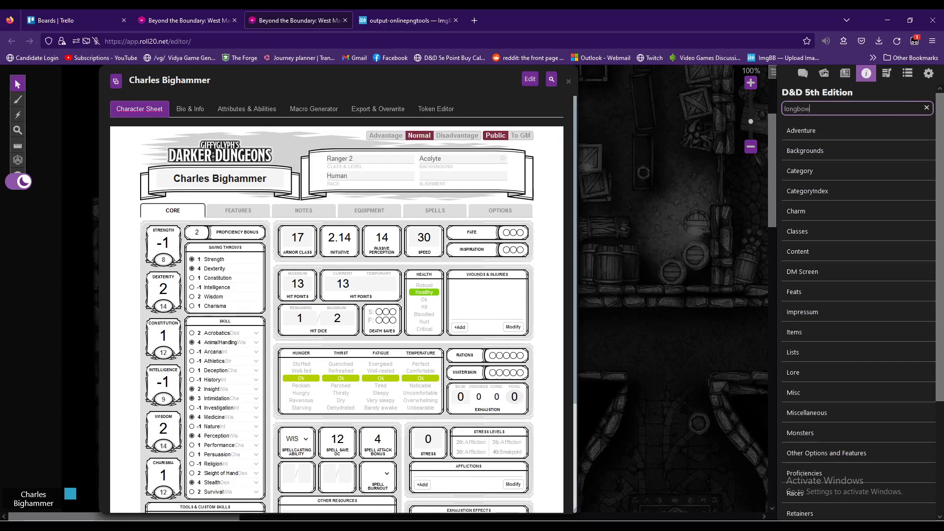
left_click_drag(815, 150, 459, 266)
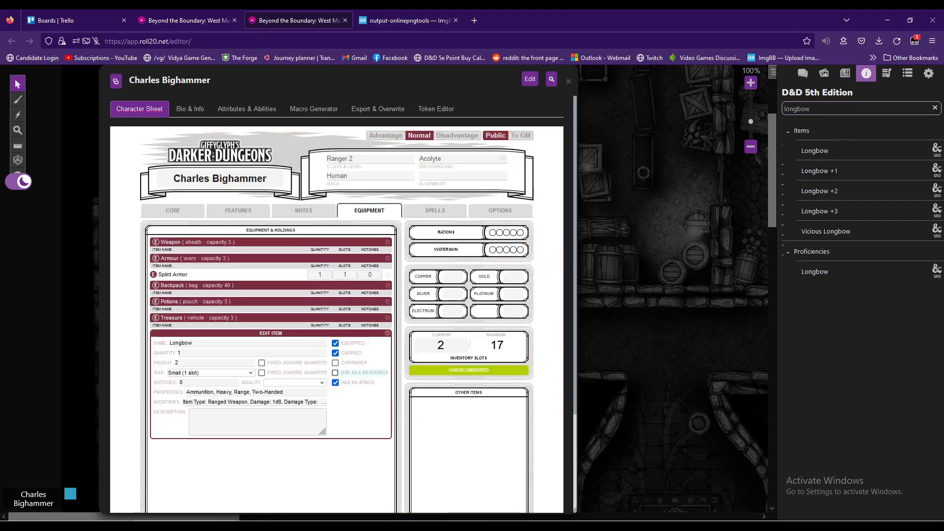
key("Return")
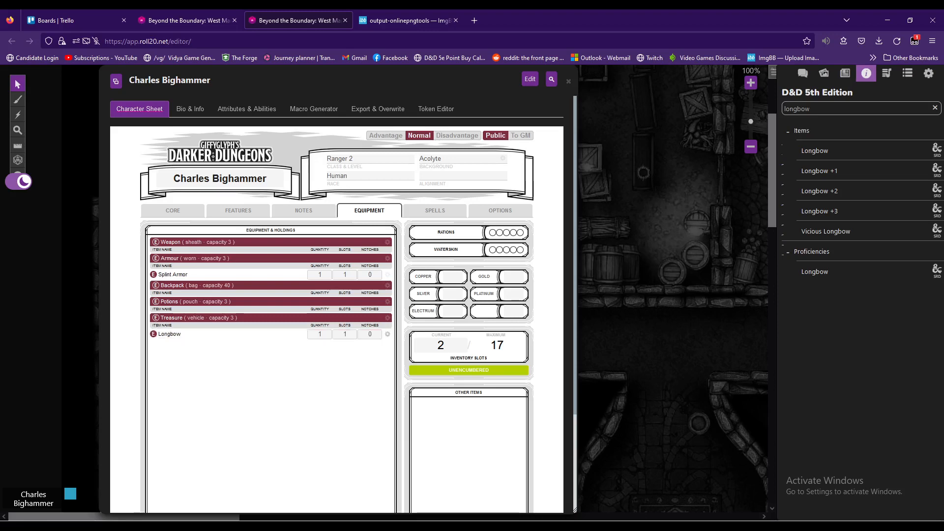
Reorder the equipment list so the Longbow sits under the Weapon sheath container
scroll(337, 305, "down", 3)
left_click(381, 484)
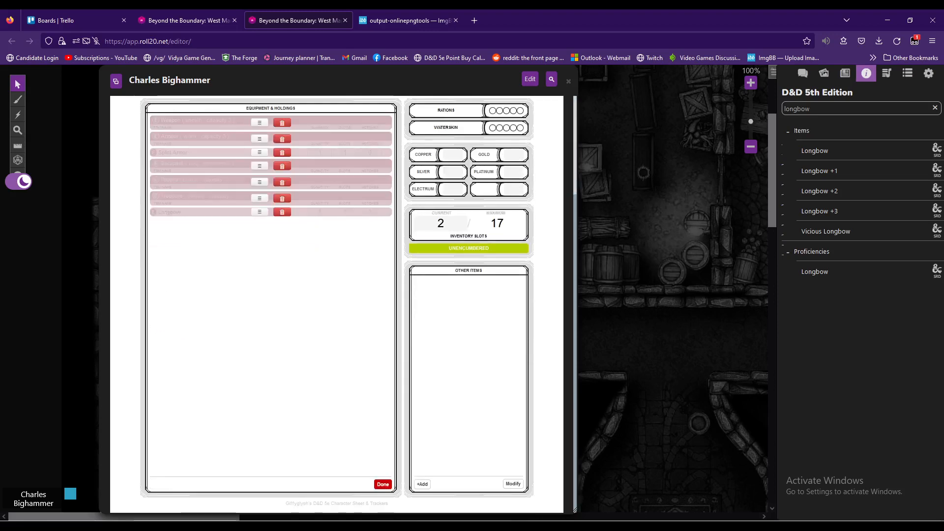
left_click_drag(259, 212, 259, 137)
left_click(384, 484)
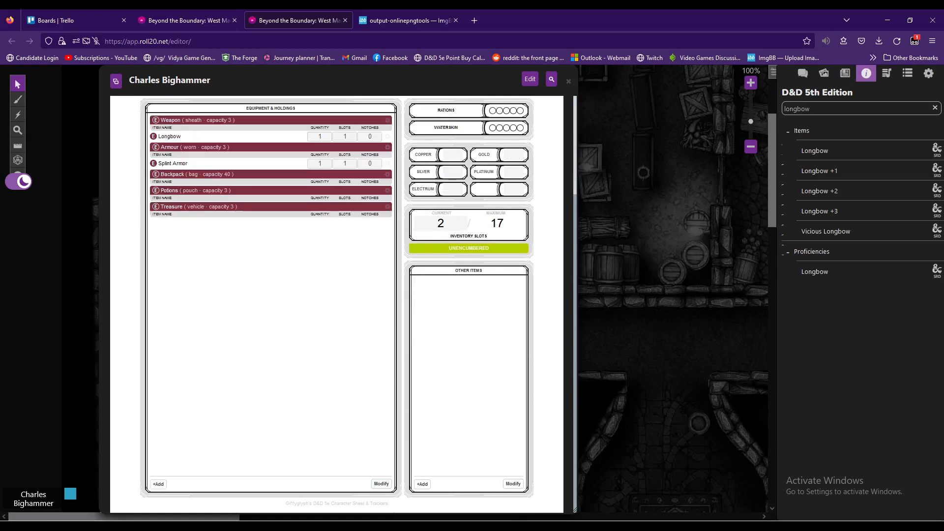
Set the remaining hit dice to 2 on the Core page
scroll(336, 305, "up", 3)
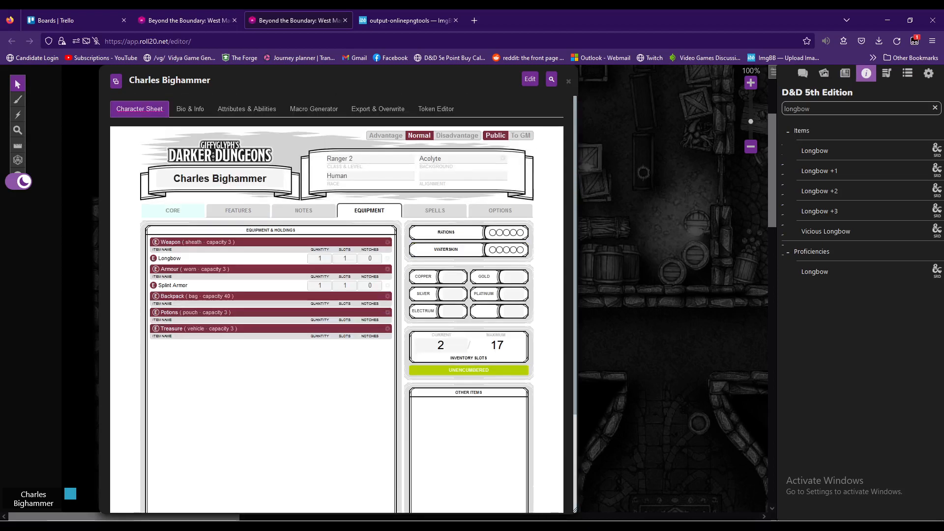
left_click(173, 211)
double_click(300, 318)
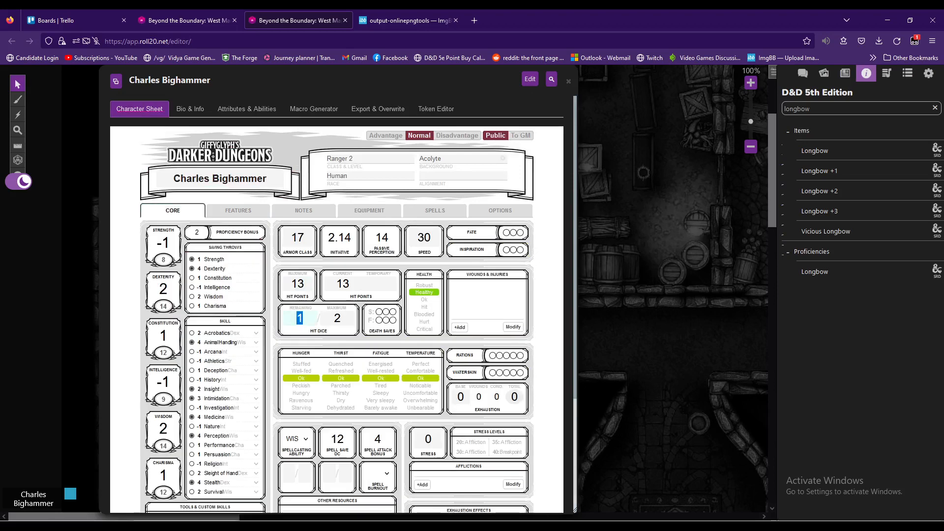
type("2")
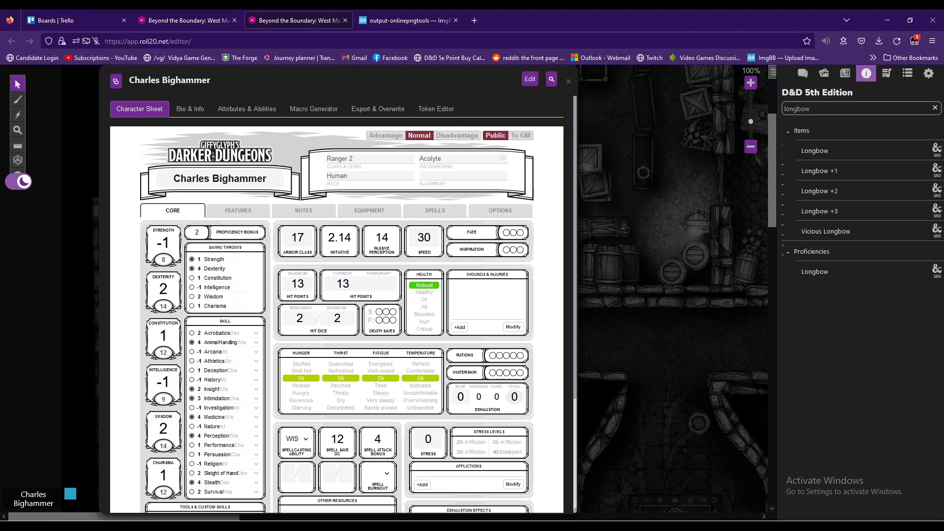
Find "dagger" in the compendium, add the standard Dagger item to the character's equipment and close its item editor
scroll(337, 305, "down", 3)
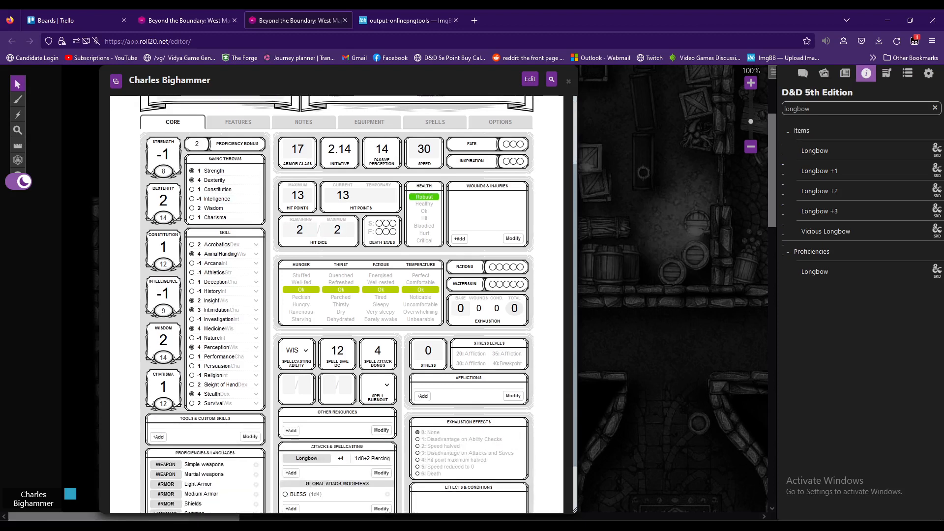
scroll(307, 397, "down", 2)
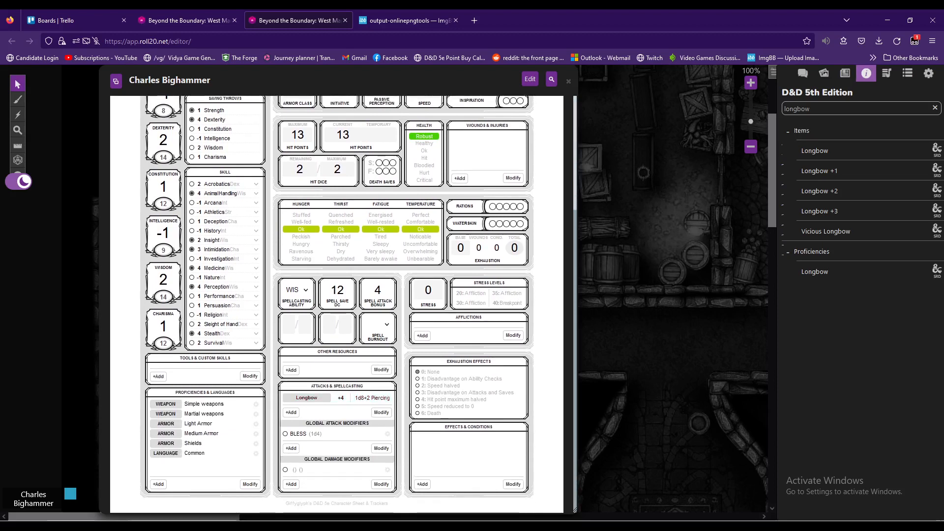
double_click(797, 108)
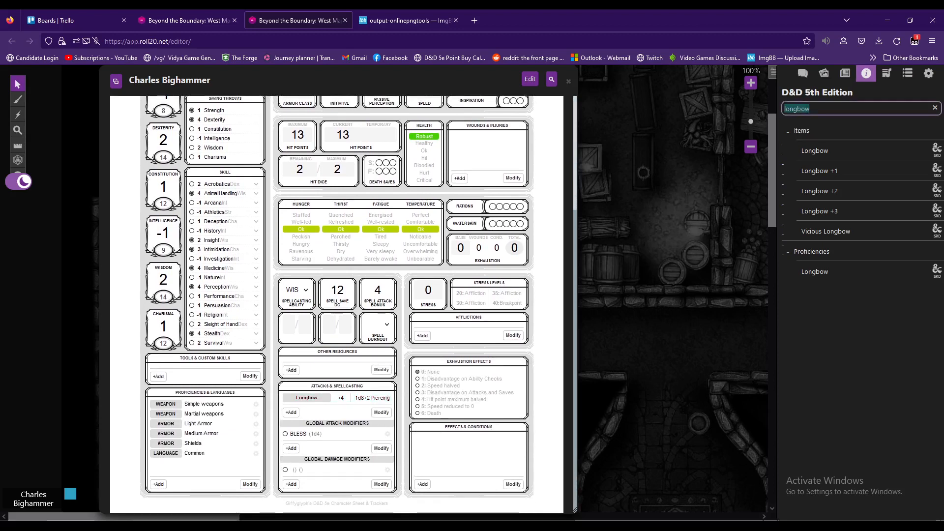
key("BackSpace")
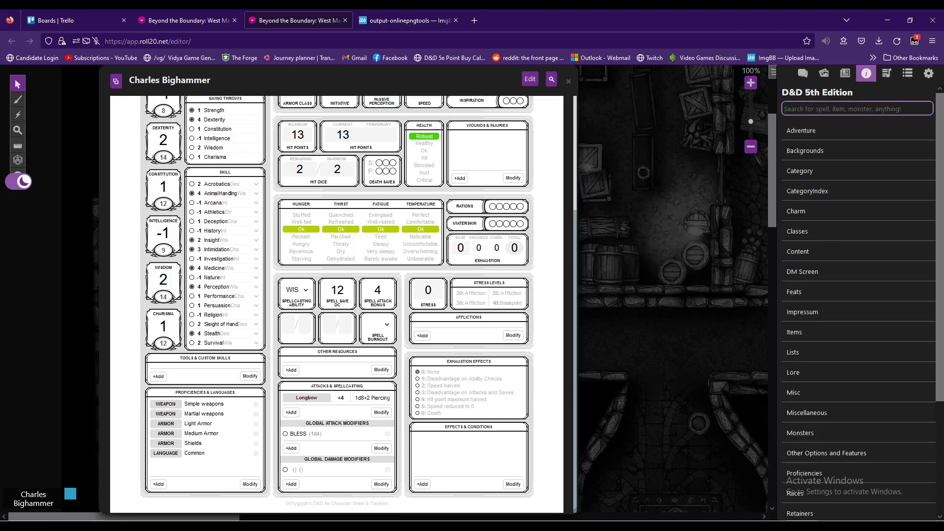
type("dagger")
left_click_drag(812, 150, 458, 305)
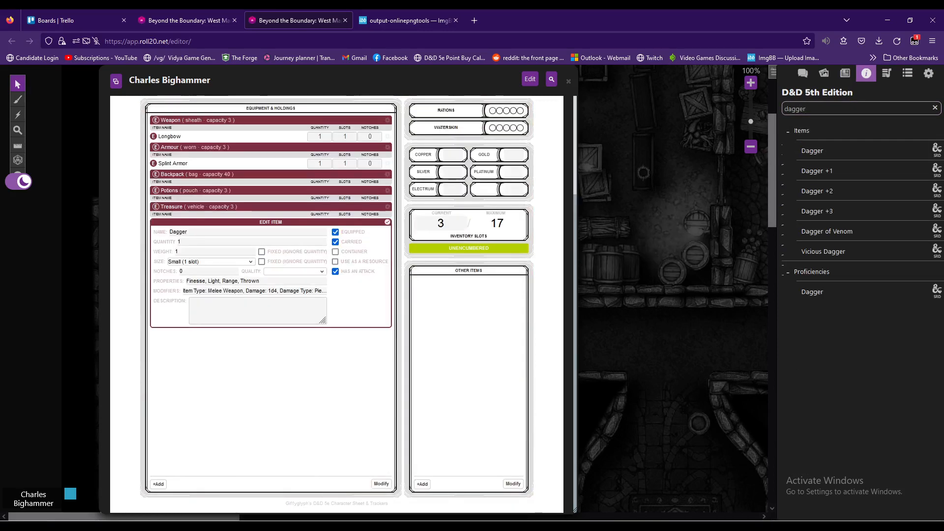
left_click(387, 222)
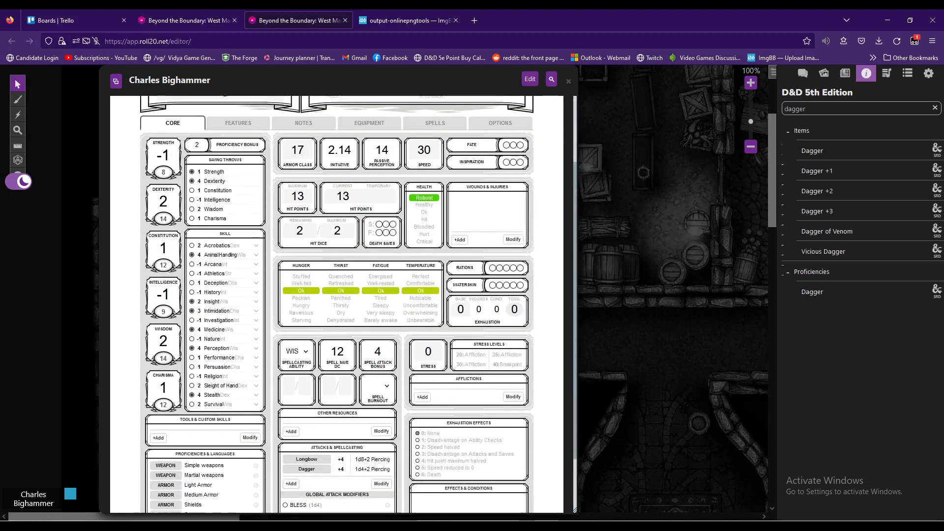
Open the Longbow attack's editor under Attacks & Spellcasting and look over its attack, range and damage fields
scroll(301, 241, "down", 3)
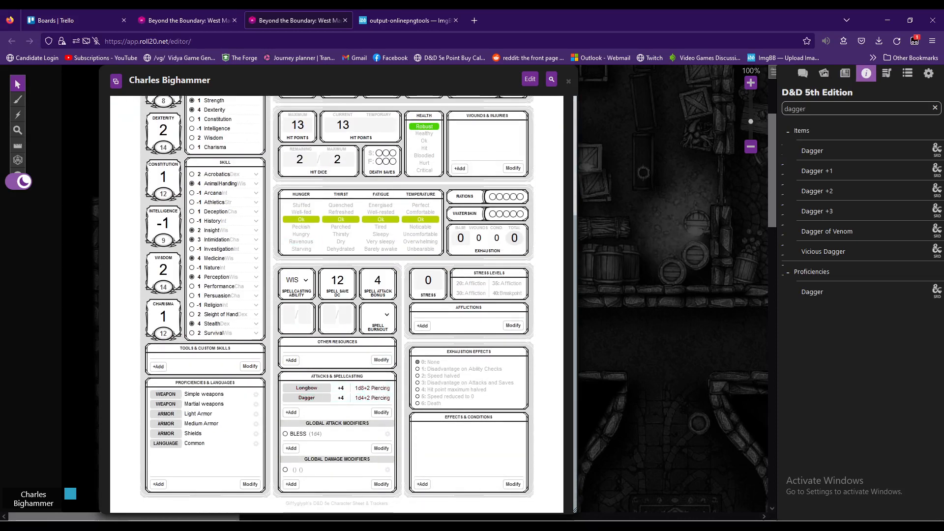
left_click(387, 389)
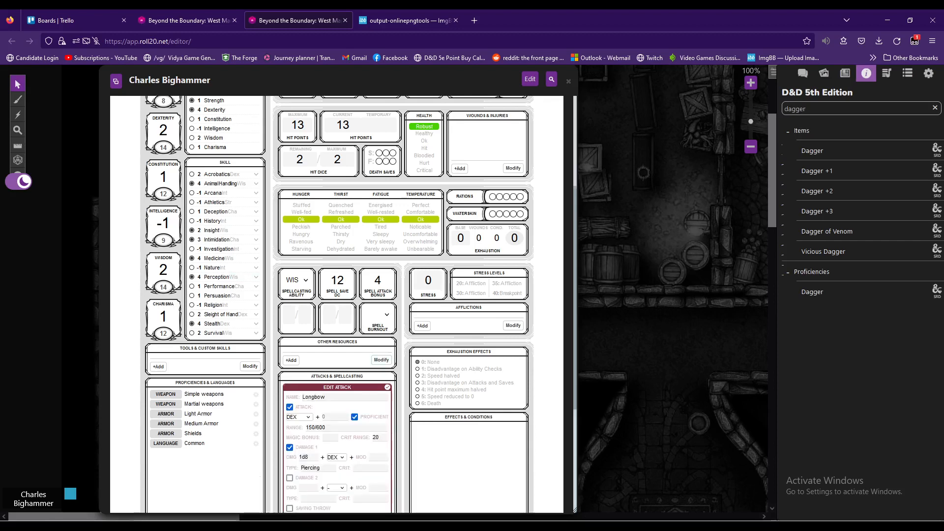
scroll(387, 388, "down", 2)
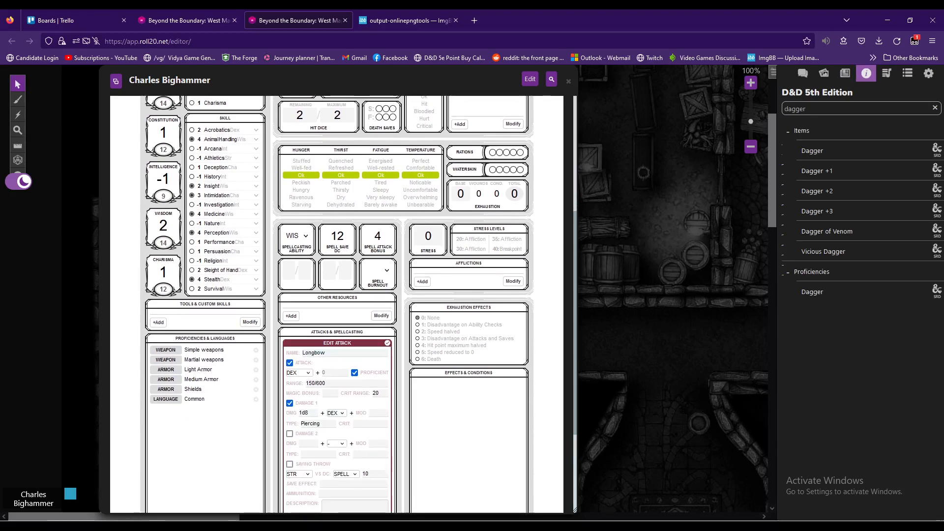
Set the additional attack modifier beside DEX to 2 for the Longbow attack and close its editor
left_click(388, 344)
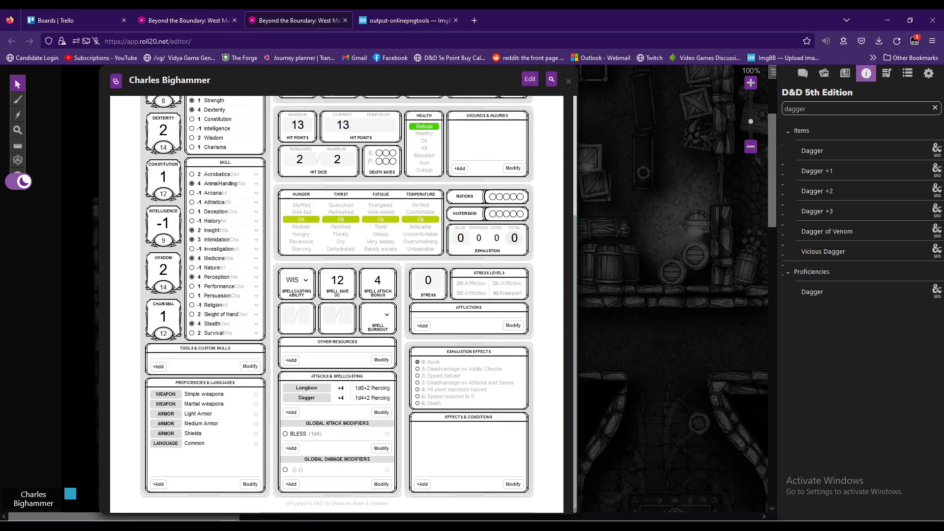
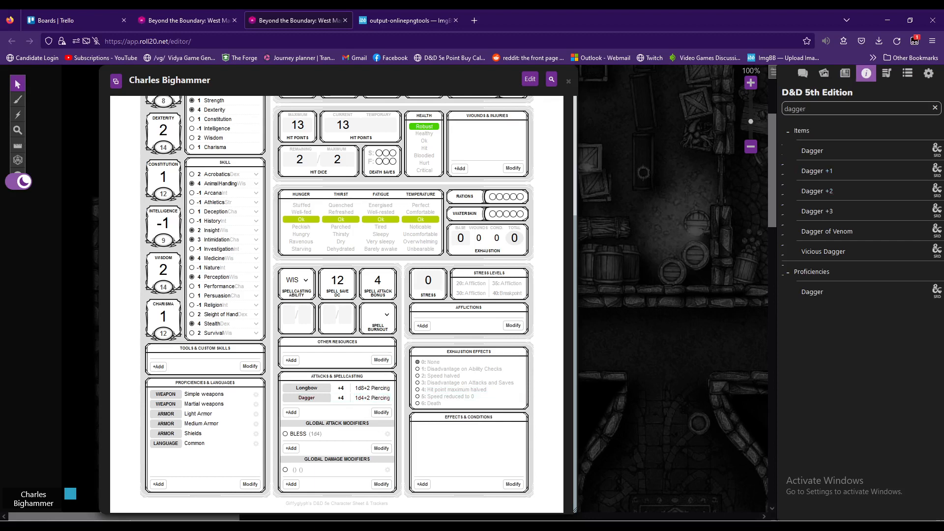
left_click(388, 389)
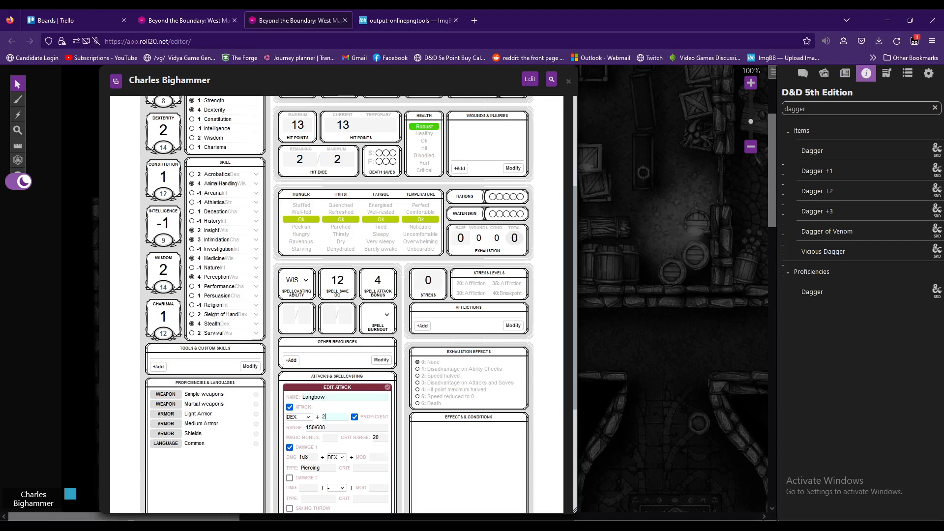
left_click(387, 387)
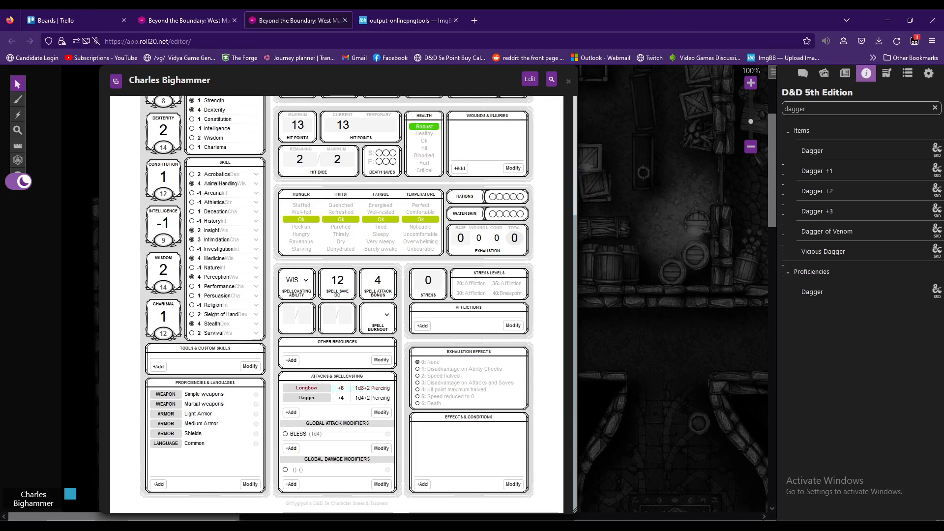
Set the character's Dexterity score to 16 on the Core page
scroll(306, 388, "up", 3)
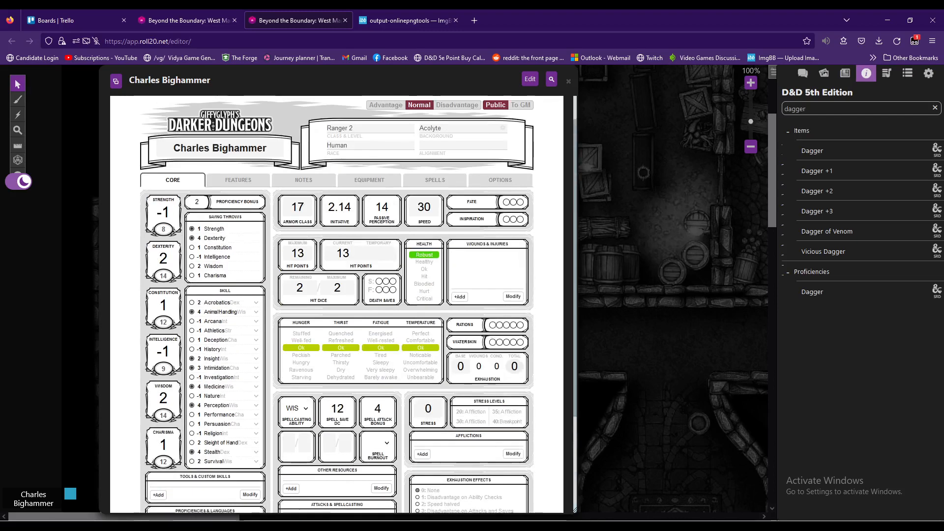
double_click(163, 280)
scroll(164, 280, "down", 2)
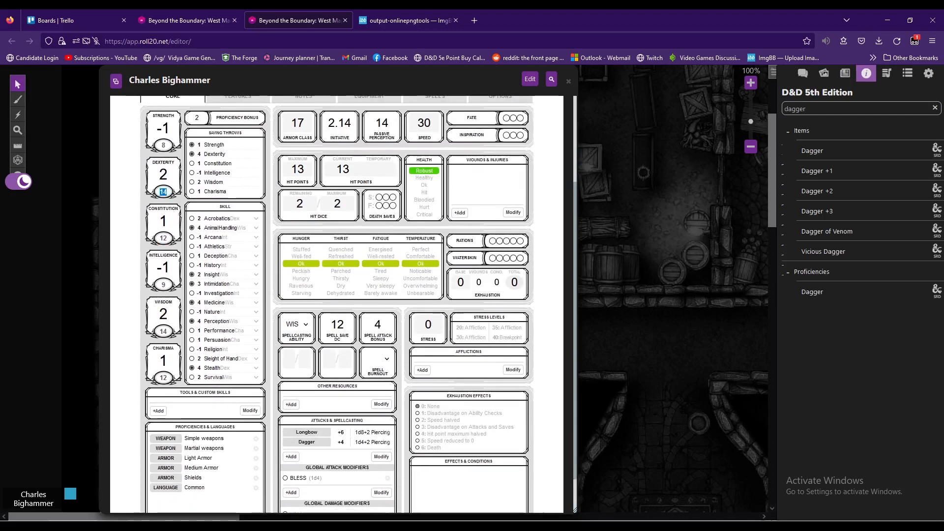
type("16")
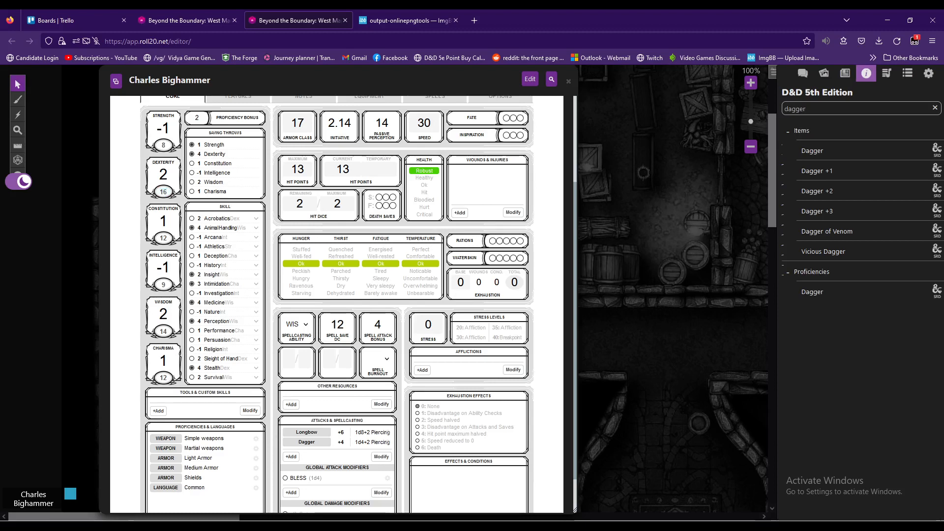
key("Return")
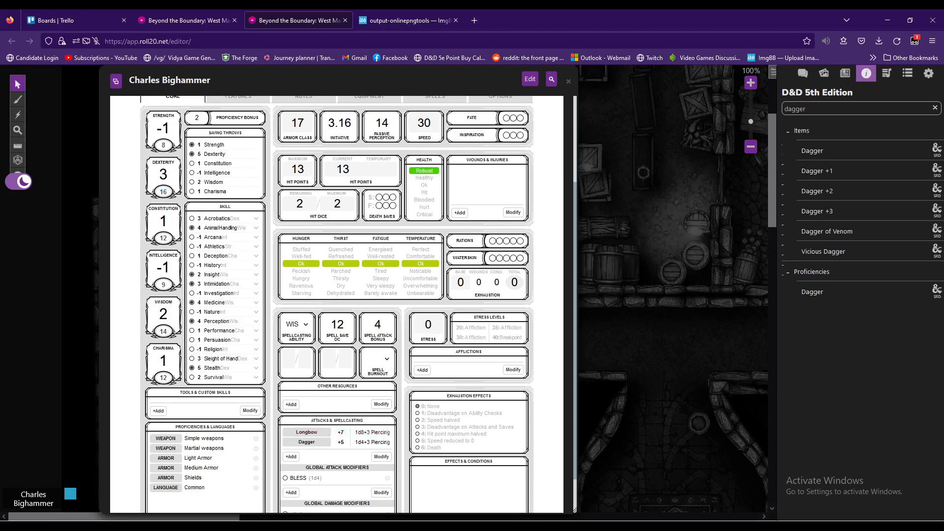
Return the Dexterity score to 14
double_click(164, 192)
type("14")
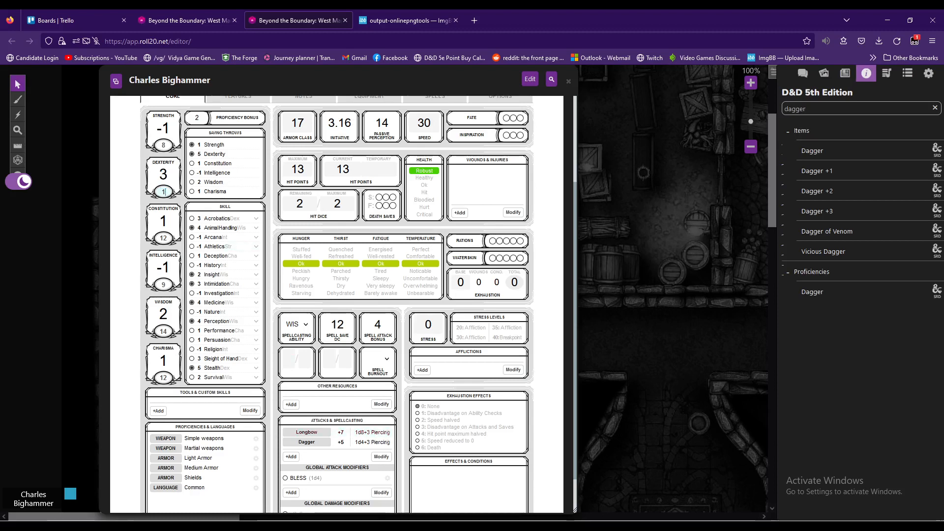
key("Return")
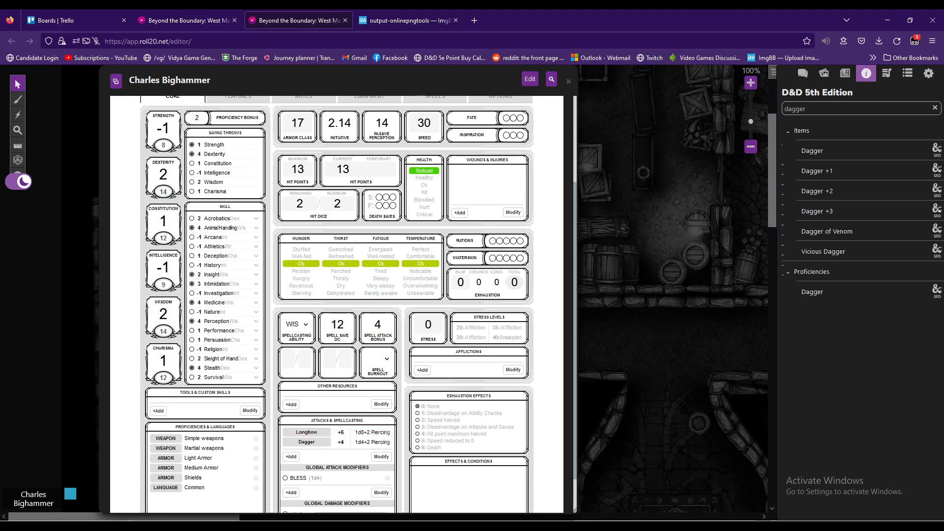
Look over the Core page, then examine the character details and the Features & Traits entries on the Features page
scroll(337, 305, "up", 5)
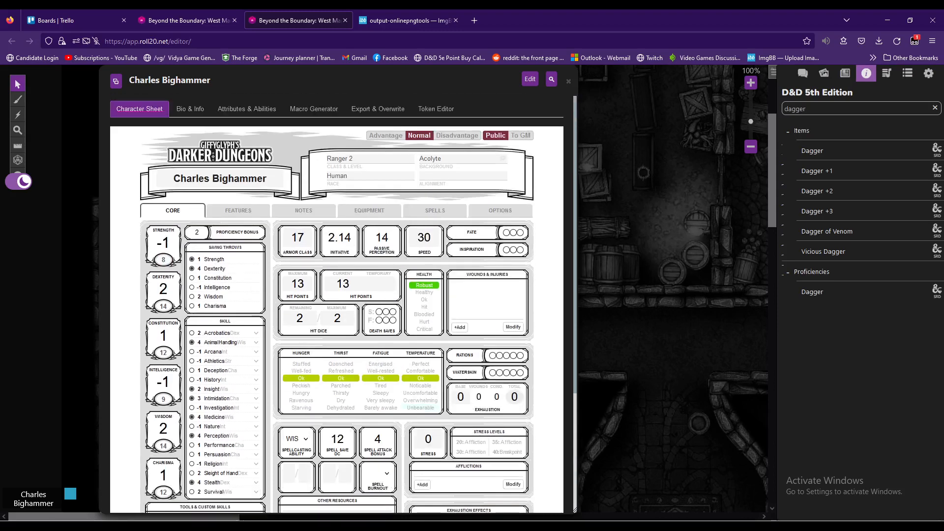
scroll(420, 401, "down", 3)
scroll(420, 393, "up", 4)
left_click(503, 158)
left_click(503, 157)
left_click(238, 210)
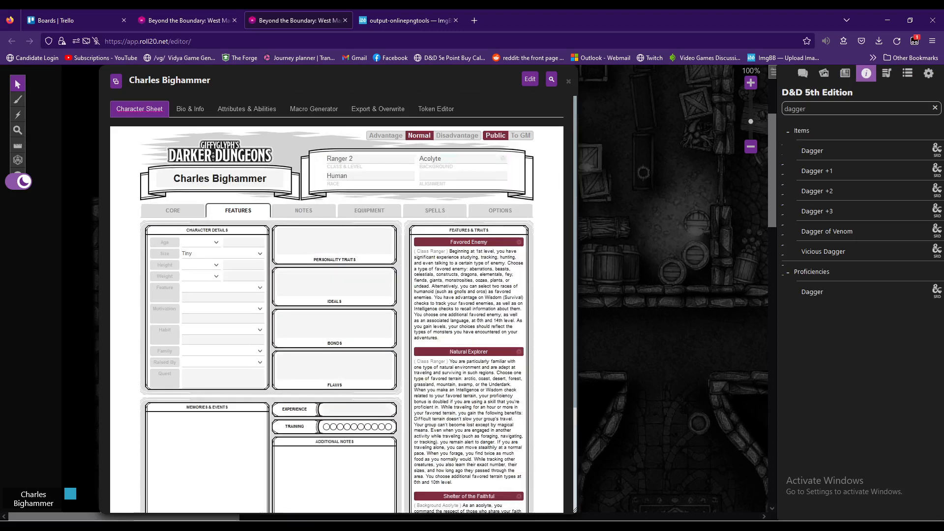
scroll(336, 320, "down", 5)
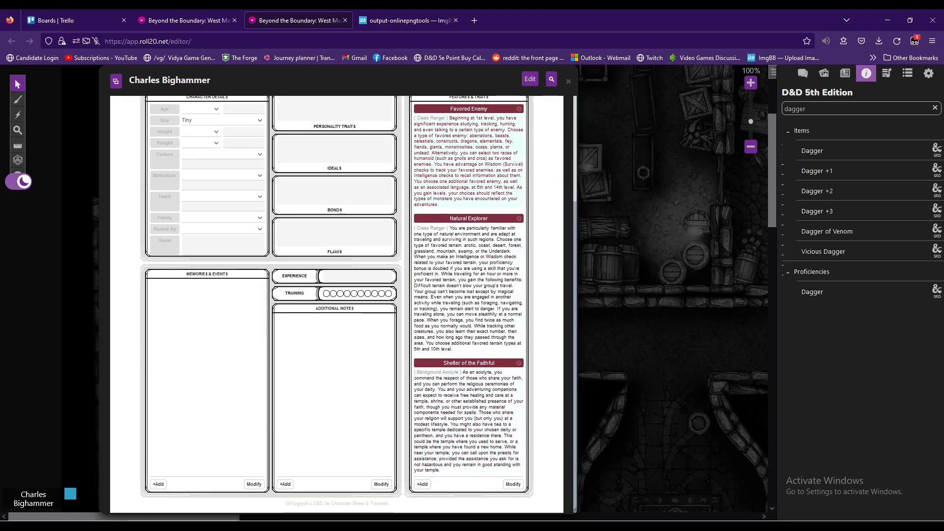
scroll(337, 320, "up", 5)
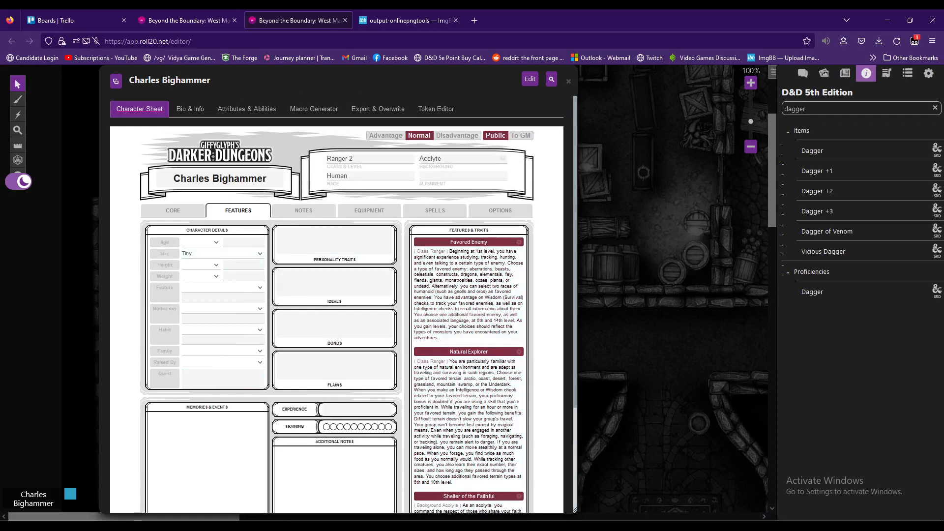
Add an additional note named "XP tracker" with the text "XP to level 3- 0/100" on the Features page and close its editor
scroll(336, 305, "down", 3)
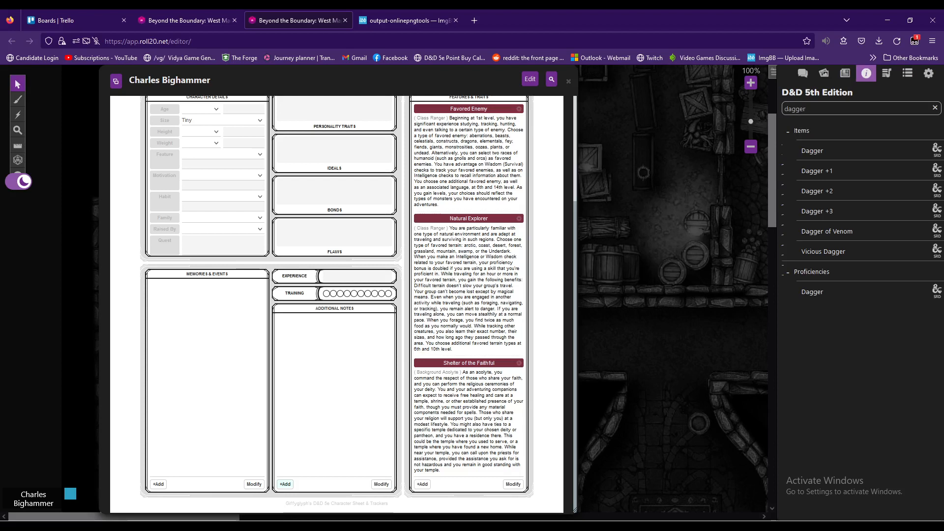
left_click(285, 484)
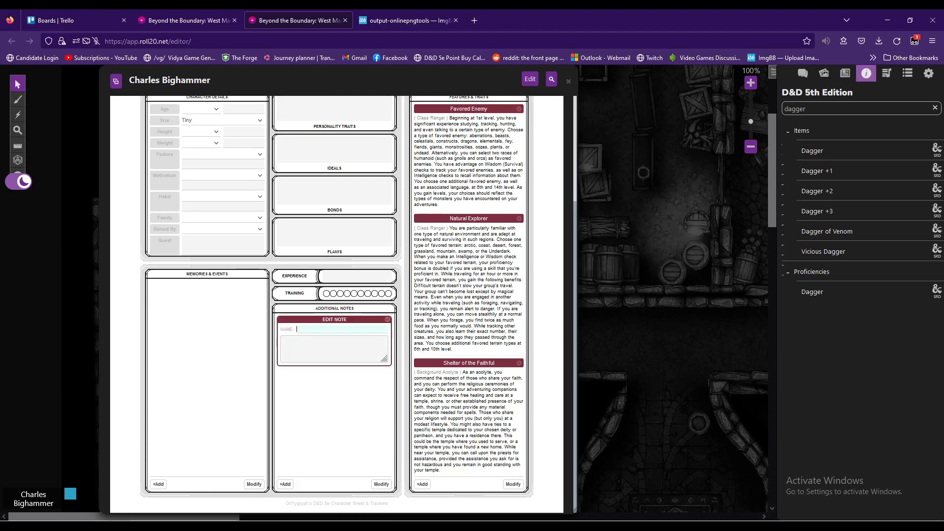
type("XP tracker")
key("Tab")
type("Xp to level 3")
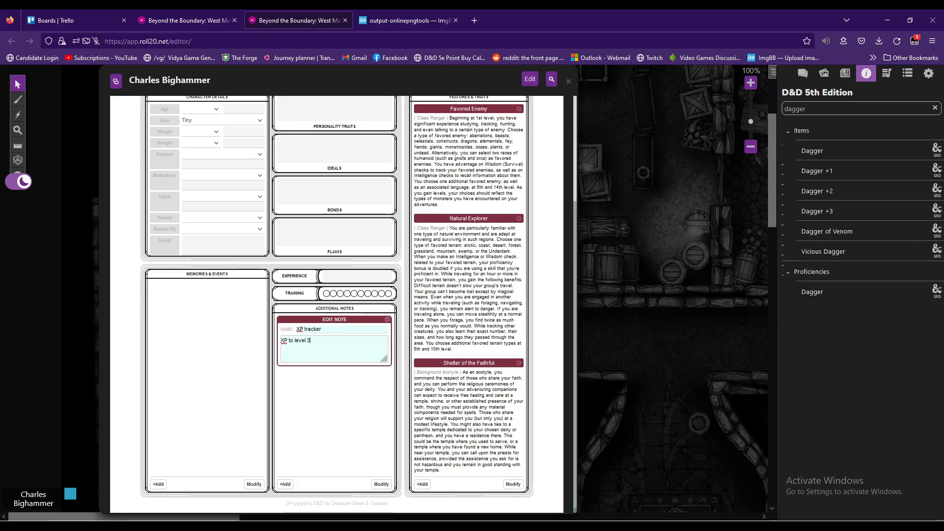
type("-")
key("Return")
type("0/100")
left_click(387, 319)
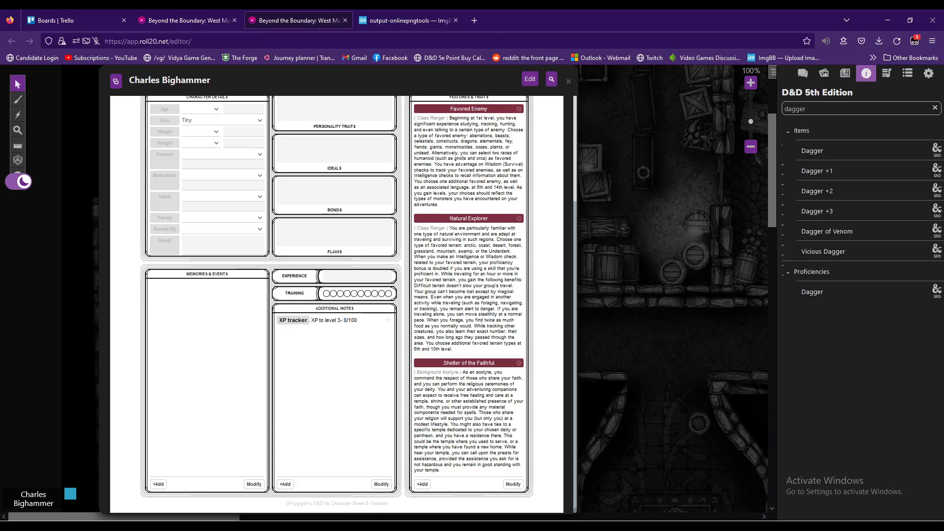
Review the Core page, then examine the backstory, additional traits, allies and treasure sections on the Notes page
scroll(336, 304, "up", 3)
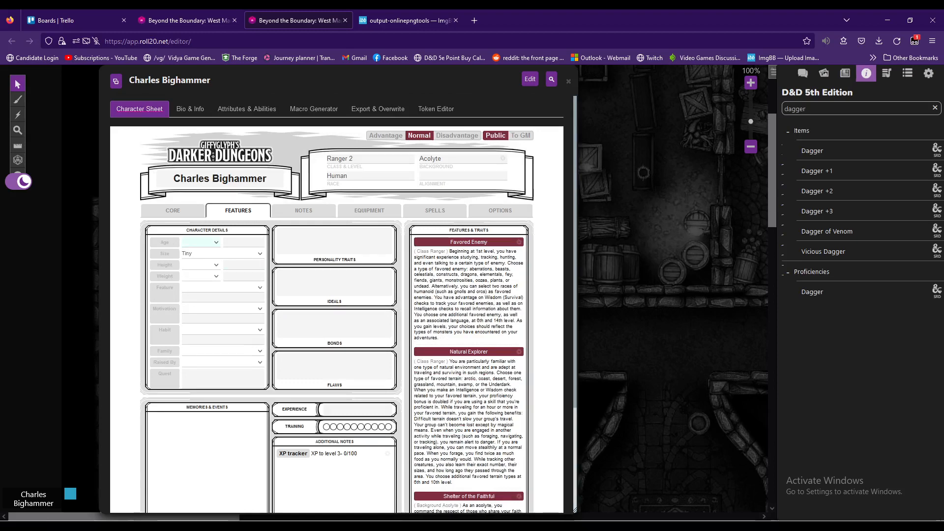
left_click(173, 211)
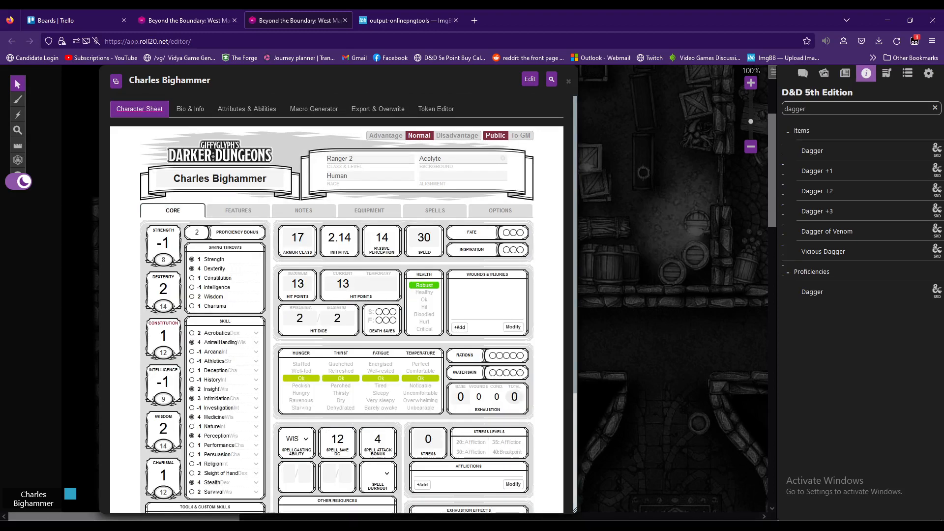
scroll(337, 305, "down", 3)
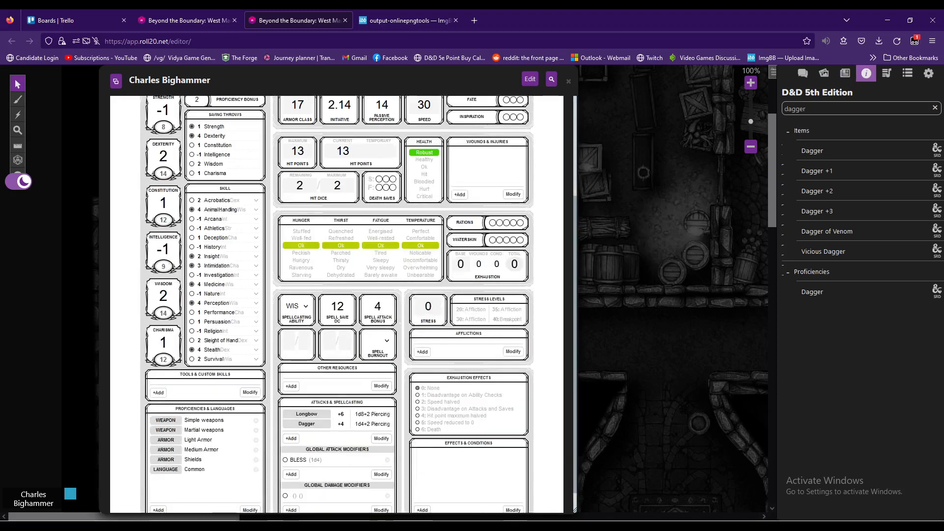
scroll(337, 305, "down", 1)
scroll(337, 305, "up", 5)
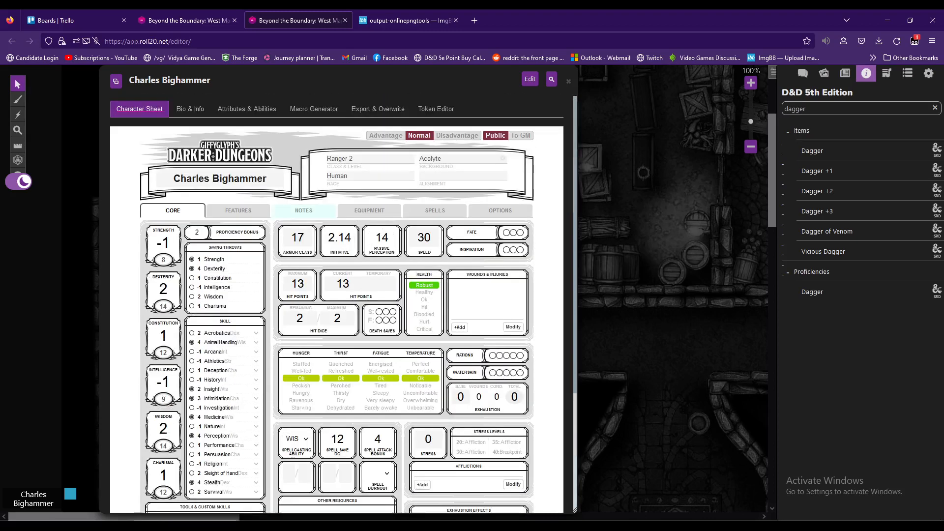
left_click(238, 211)
left_click(304, 211)
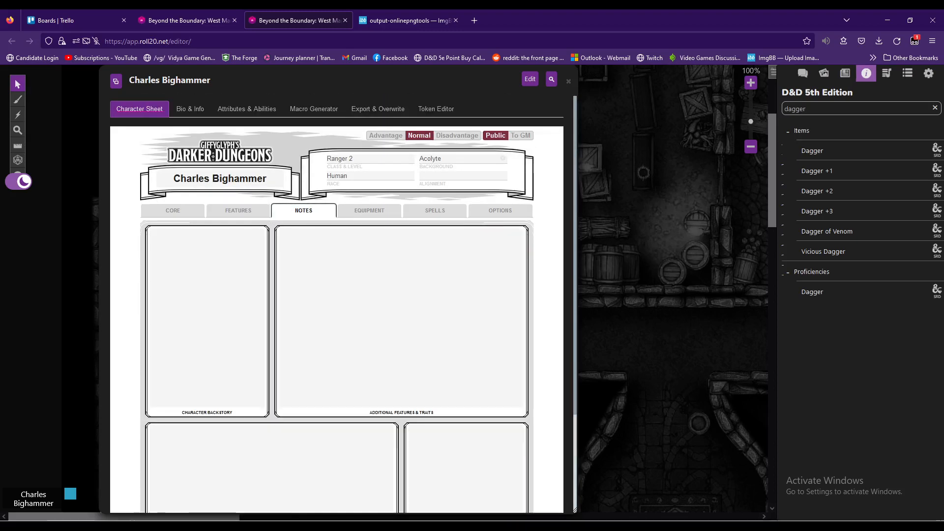
scroll(337, 305, "down", 3)
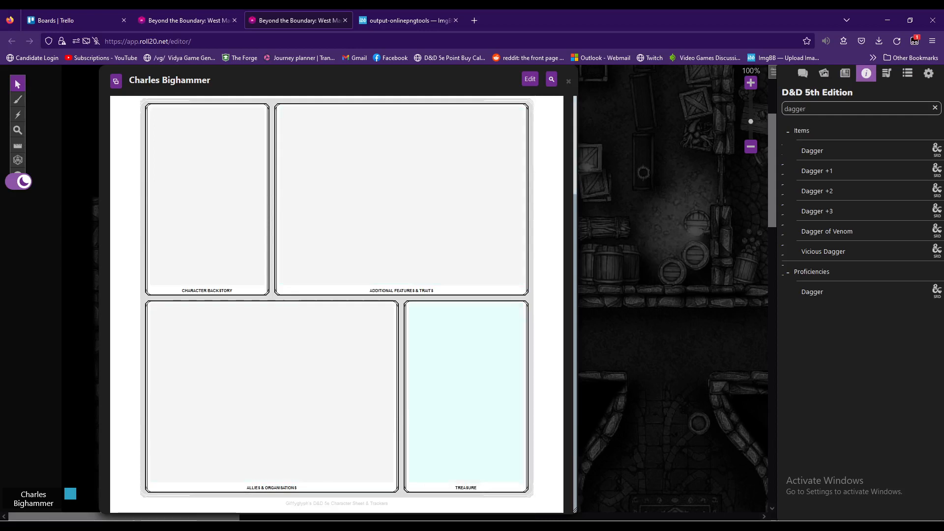
scroll(466, 394, "up", 3)
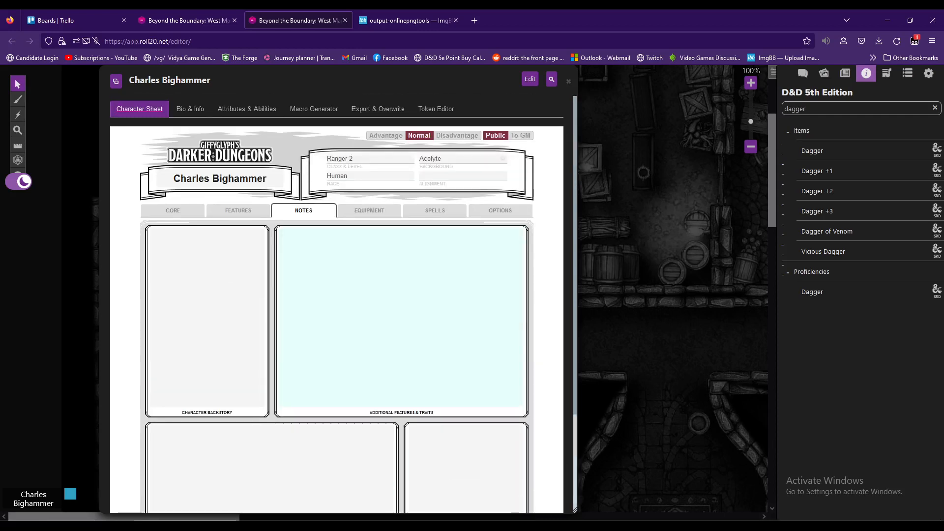
Fill in Allies & Organisations with "guild of mages are allied with my handler" and, on a second line, "I am part of the conclave guild"
scroll(337, 344, "down", 3)
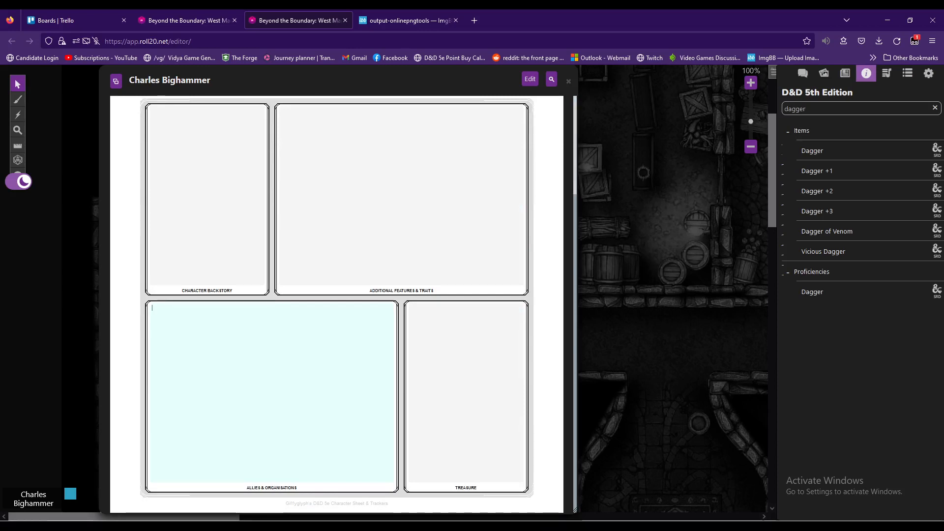
type("guild of ")
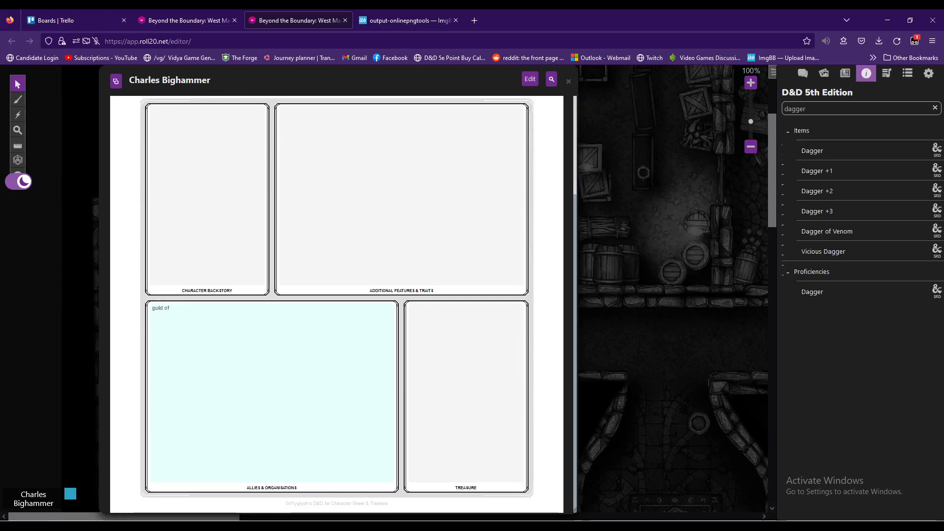
type("mage")
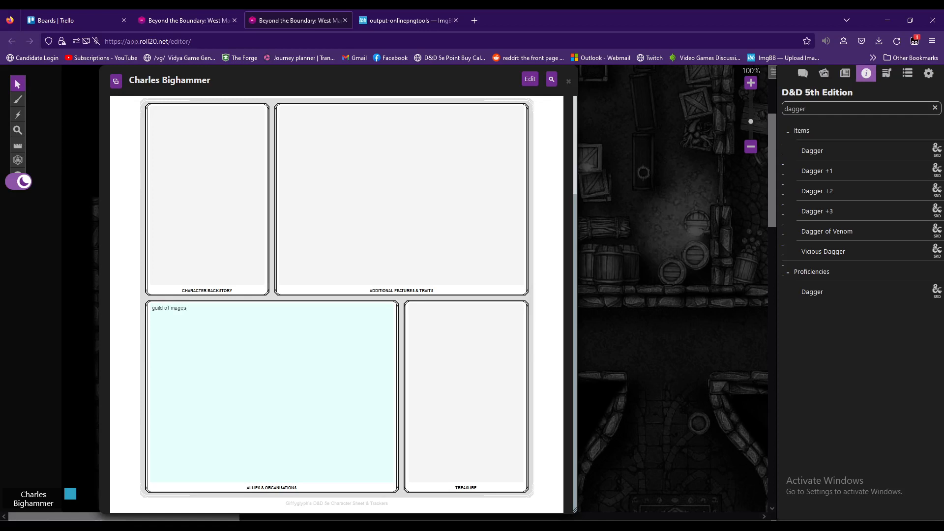
type("s")
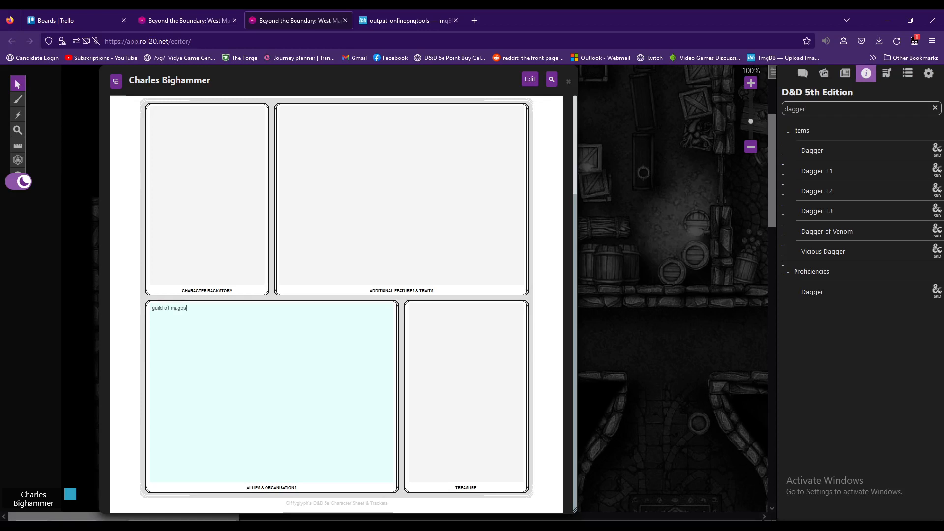
type(" are allied wiht")
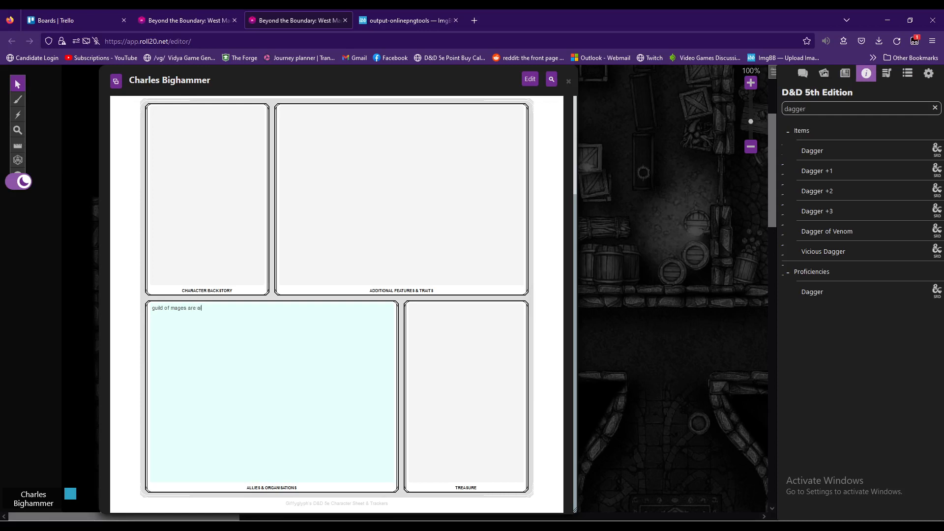
key("BackSpace")
key("BackSpace")
type("th my handler ")
type("I am part of the")
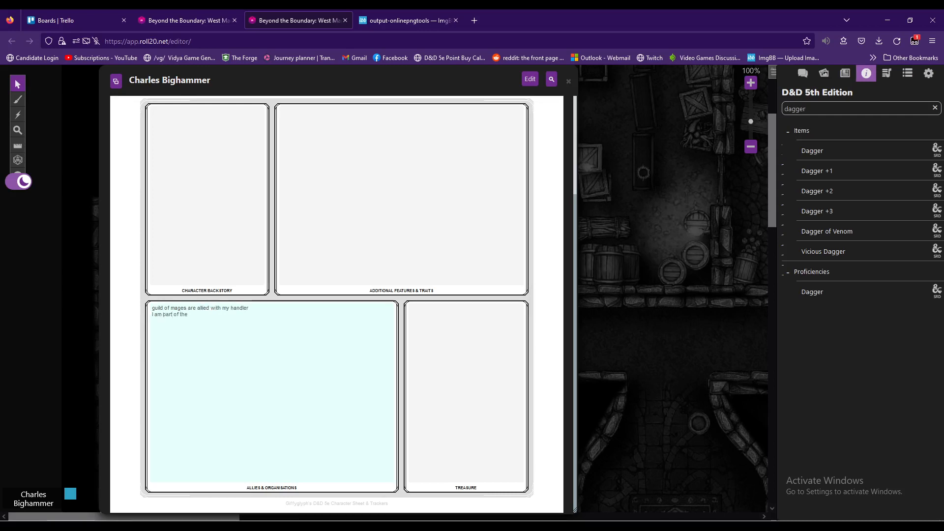
type("conclave guild")
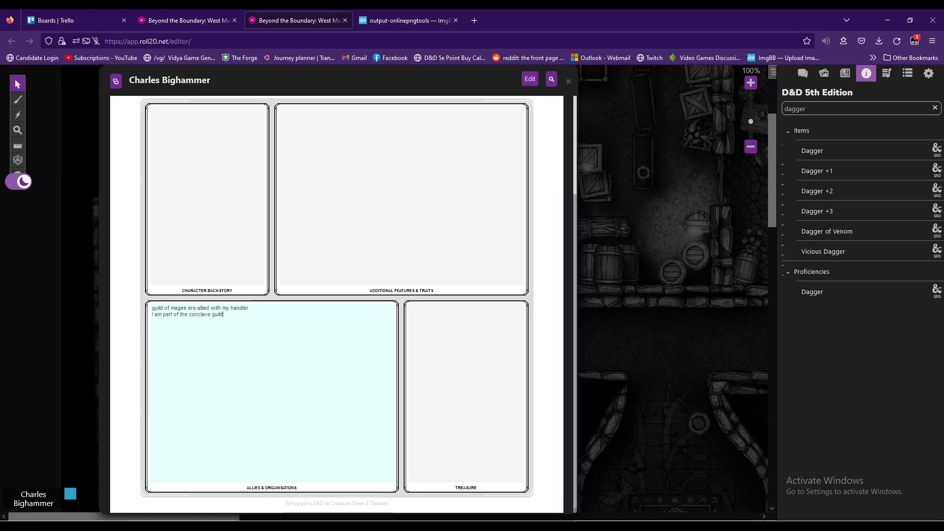
key("ctrl+a")
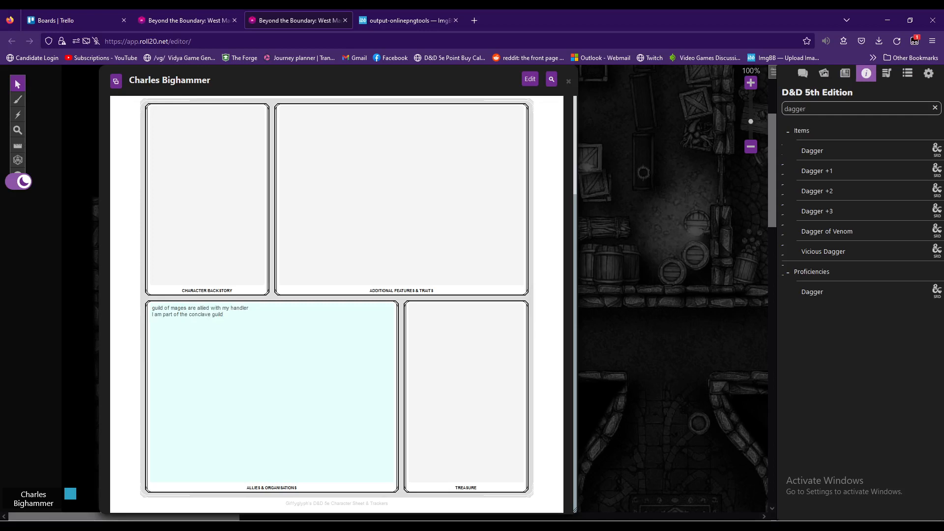
Enter "scars across face" under Additional Features & Traits on the Notes page
scroll(337, 364, "up", 3)
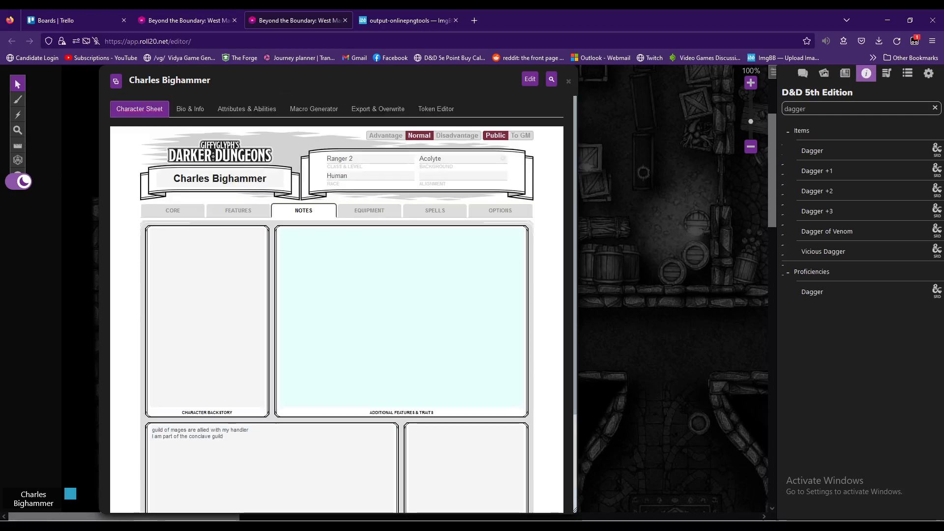
type("scars across face")
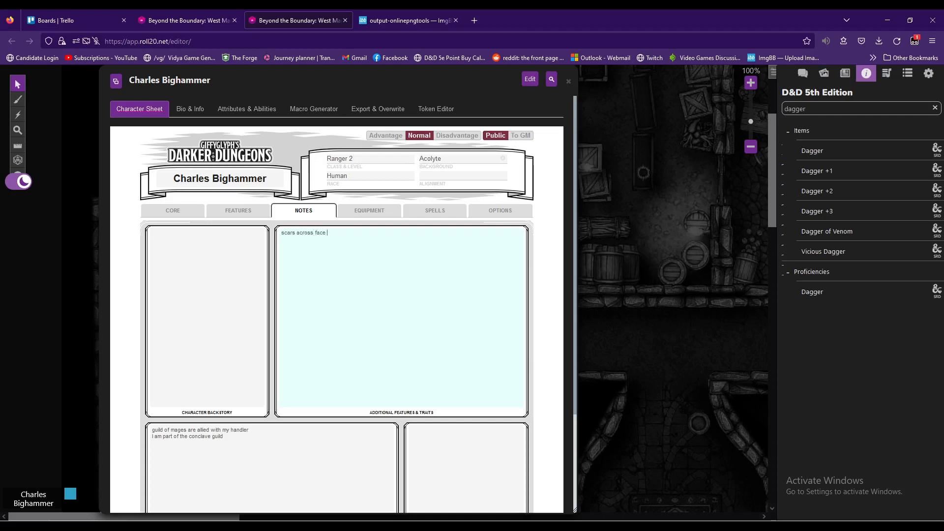
Extend the Additional Features & Traits text on the Notes page with "in an x shape"
type(" in ax")
key("BackSpace")
type("an x shpap")
key("BackSpace")
key("BackSpace")
key("BackSpace")
type("ape")
Add a new entry under Effects & Conditions on the Core page with the text "EV AC AR"
left_click(238, 211)
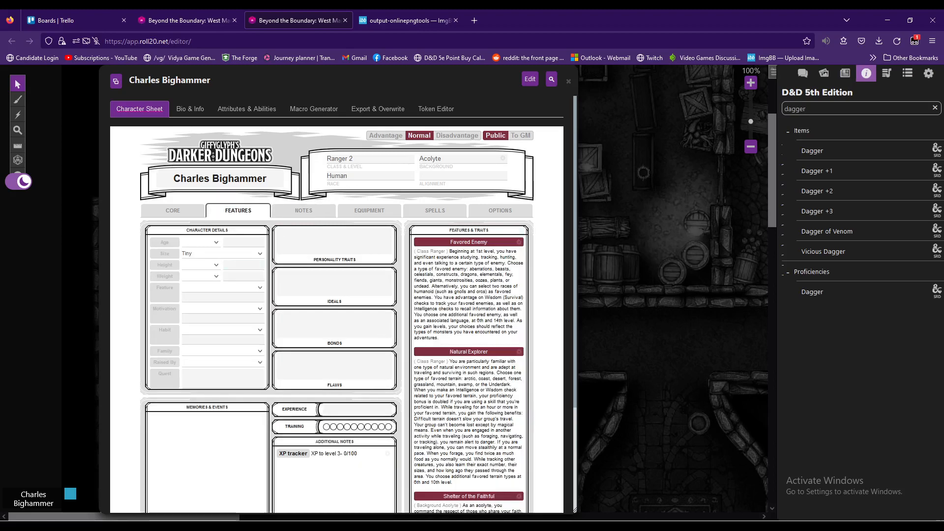
scroll(337, 303, "down", 3)
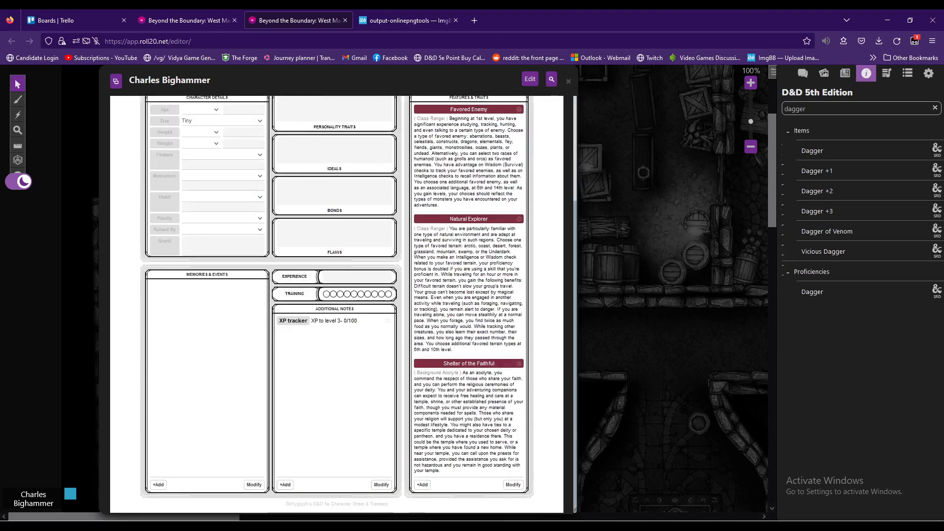
scroll(224, 377, "up", 3)
left_click(172, 211)
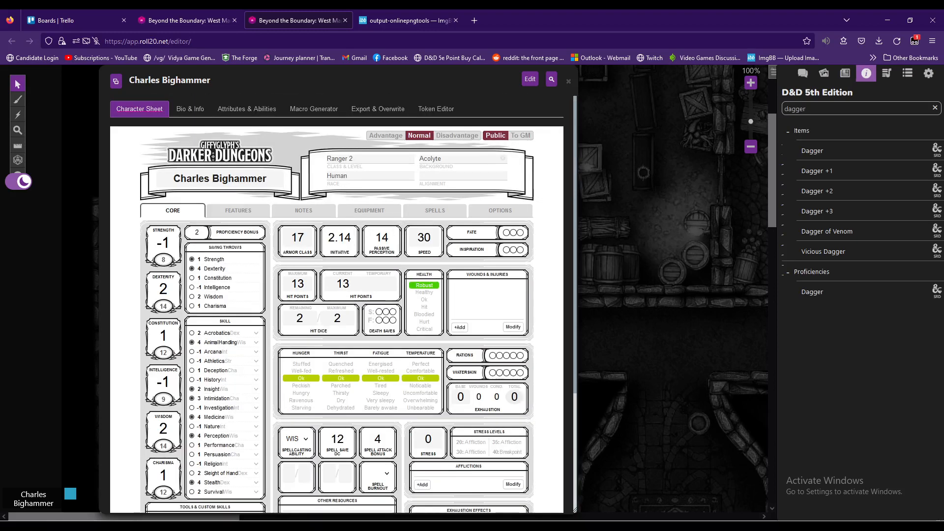
scroll(336, 304, "down", 3)
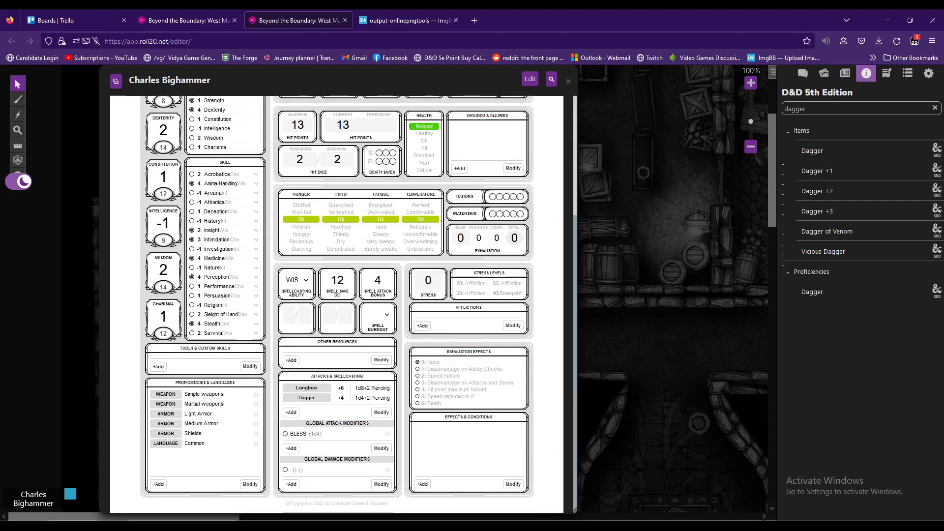
left_click(422, 484)
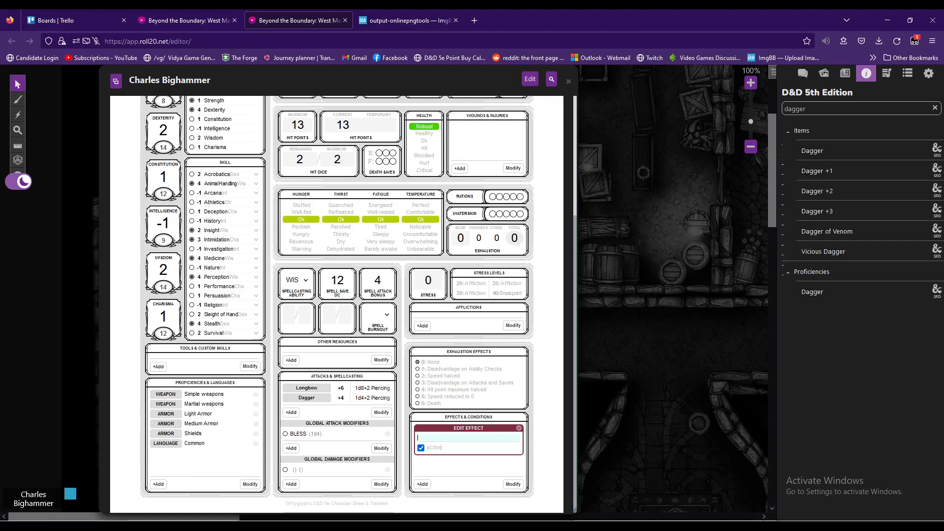
type("EV AC AR")
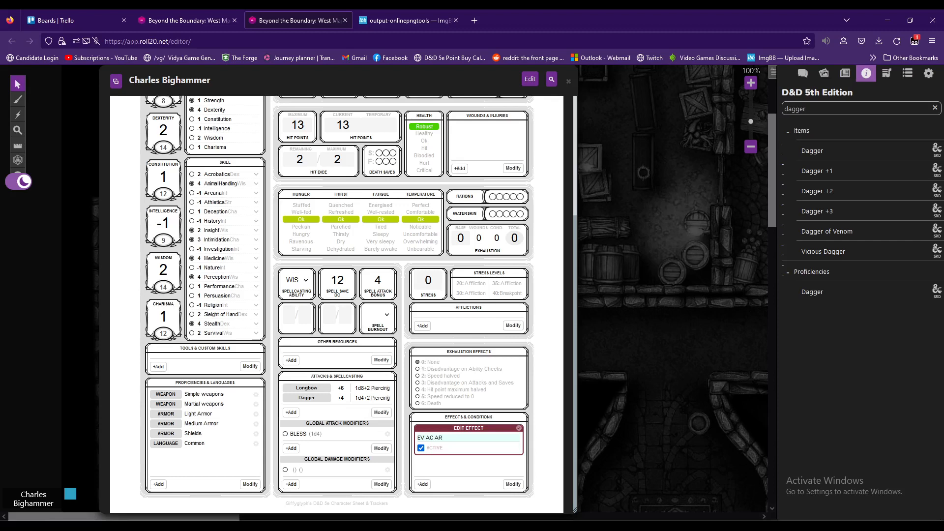
Insert a 0 after each of EV, AC and AR in the effect entry and close its editor
type(" 0")
key("Left")
key("Left")
key("Left")
key("Left")
key("Left")
type("0")
key("Left")
key("Left")
key("Left")
key("Left")
key("Left")
type("0")
left_click(519, 428)
right_click(519, 430)
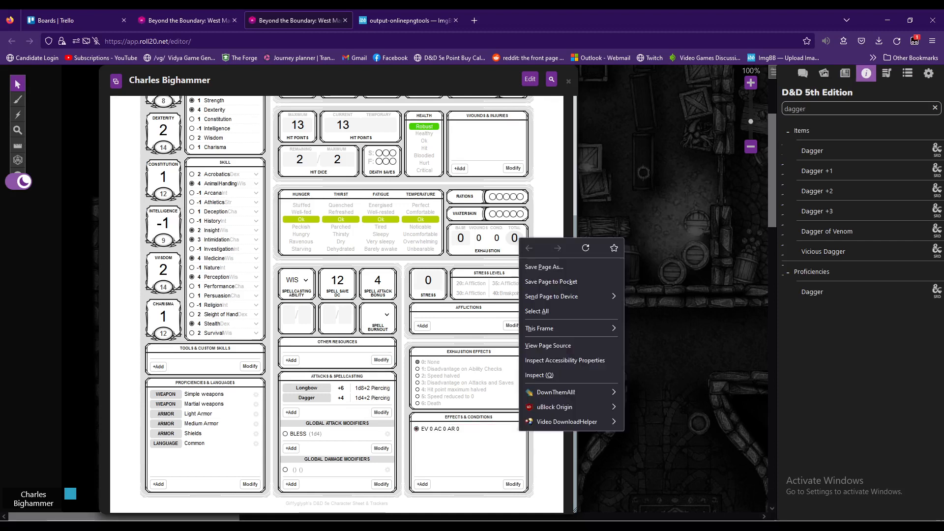
key("Escape")
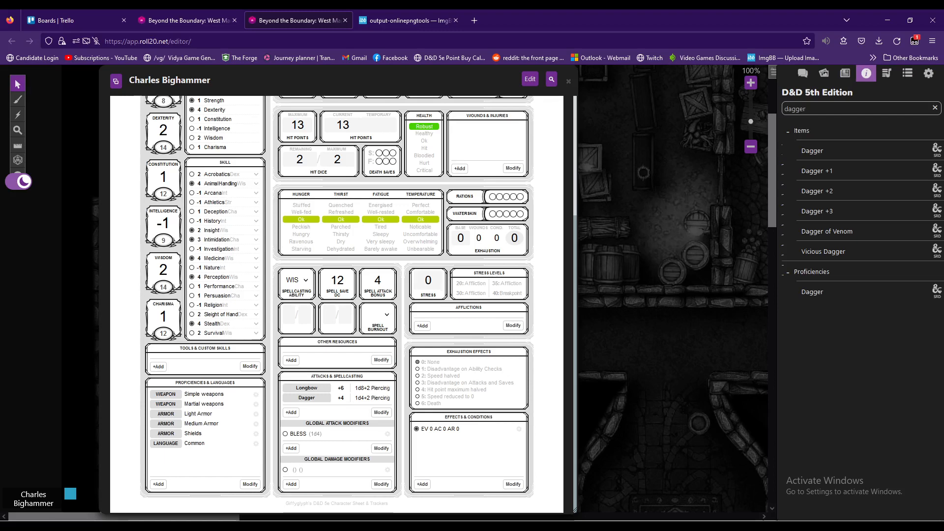
Reopen the EV/AC/AR effect entry and set AC to 16 and EV to 8
scroll(336, 305, "up", 5)
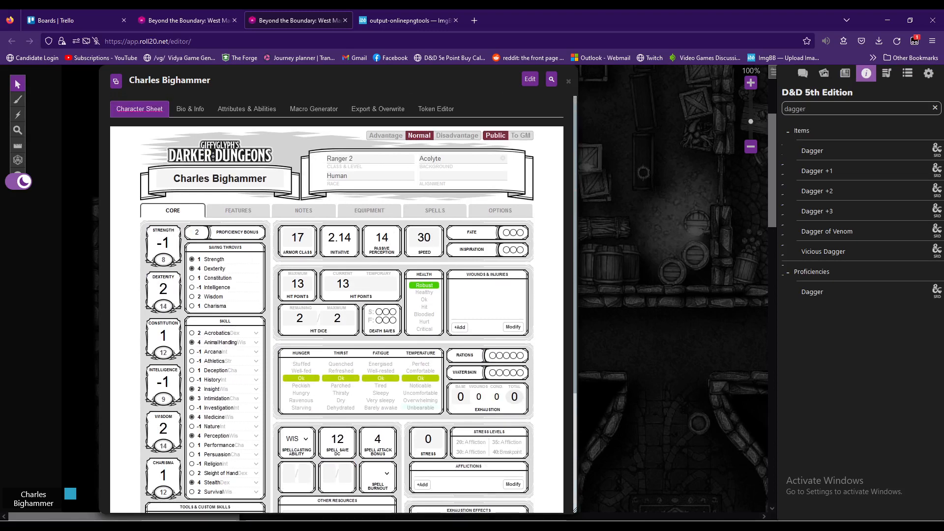
scroll(337, 305, "down", 3)
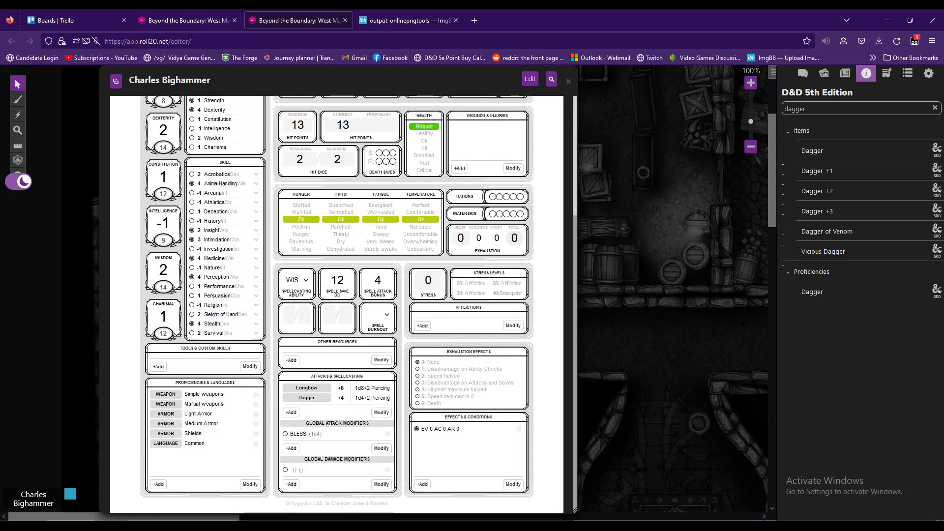
scroll(337, 305, "up", 3)
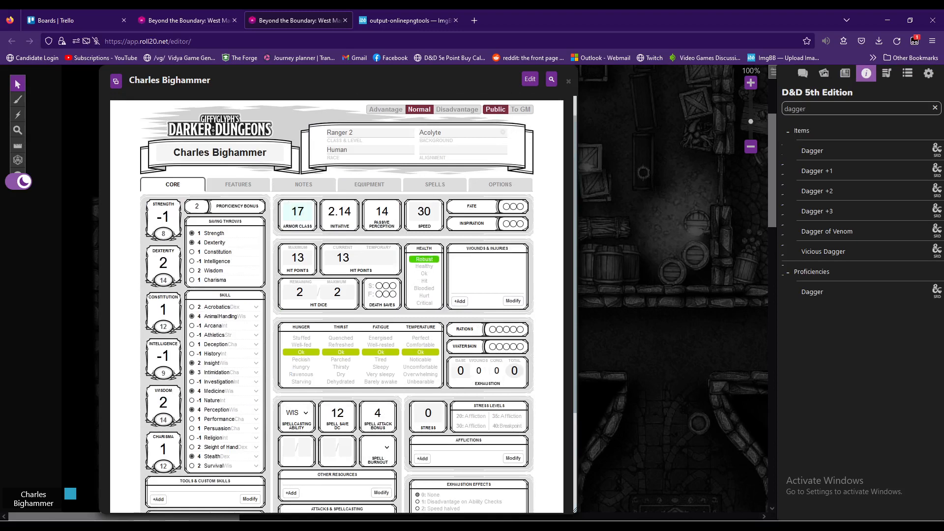
scroll(337, 305, "down", 3)
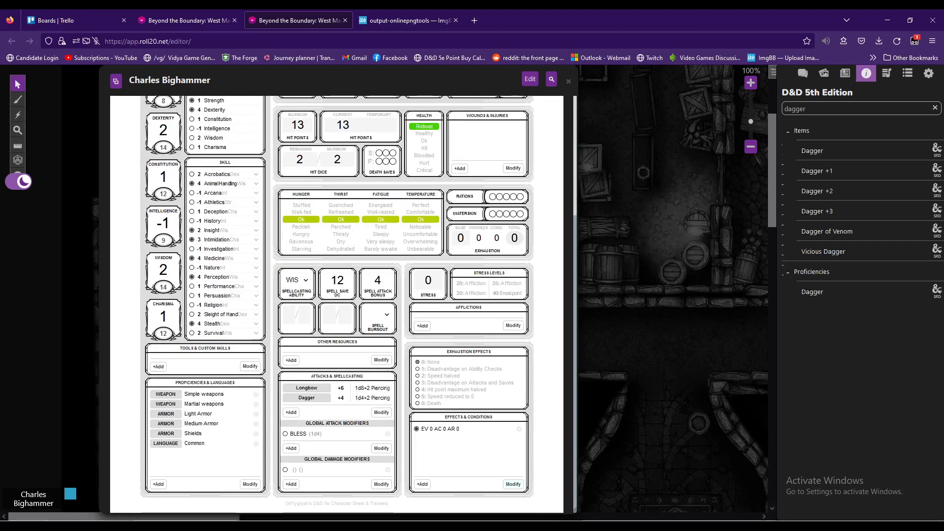
left_click(513, 484)
left_click(514, 484)
double_click(442, 429)
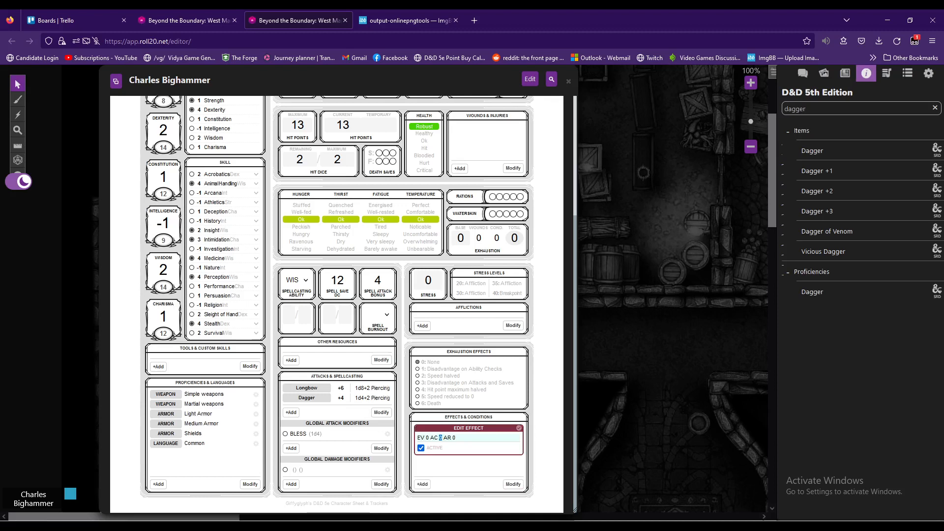
type("16")
double_click(427, 438)
type("8")
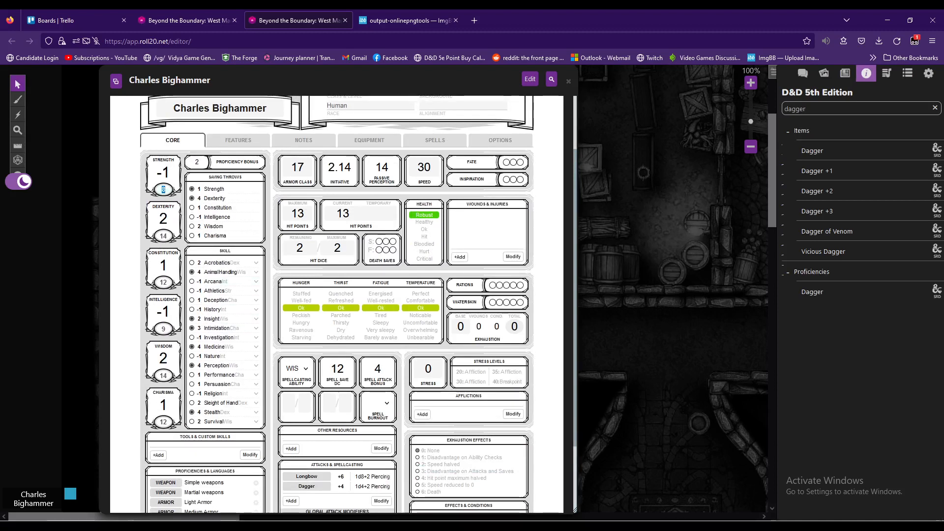
Set the Strength score to 13 and the Charisma score to 8 on the Core page
type("13")
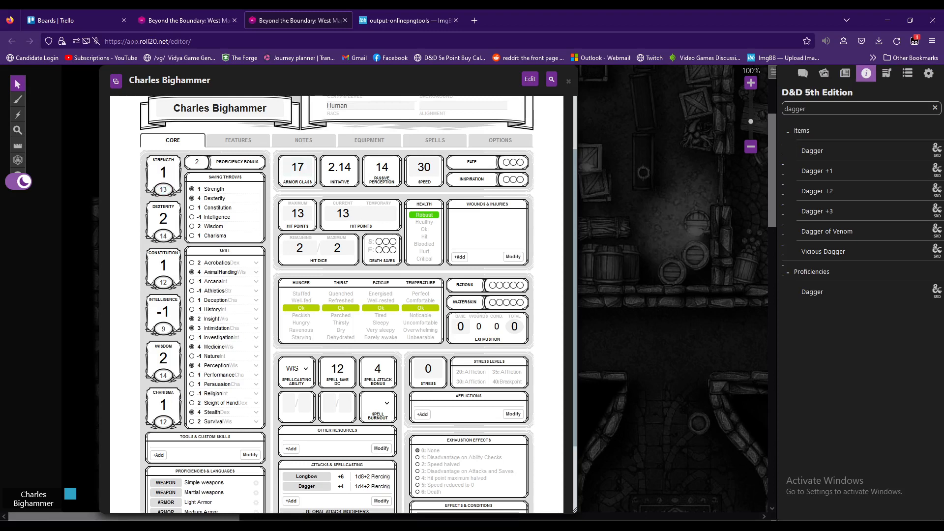
double_click(165, 422)
type("8")
Set the Intelligence score to 8, then set AR to 6 in the effect entry and close its editor
scroll(164, 422, "down", 3)
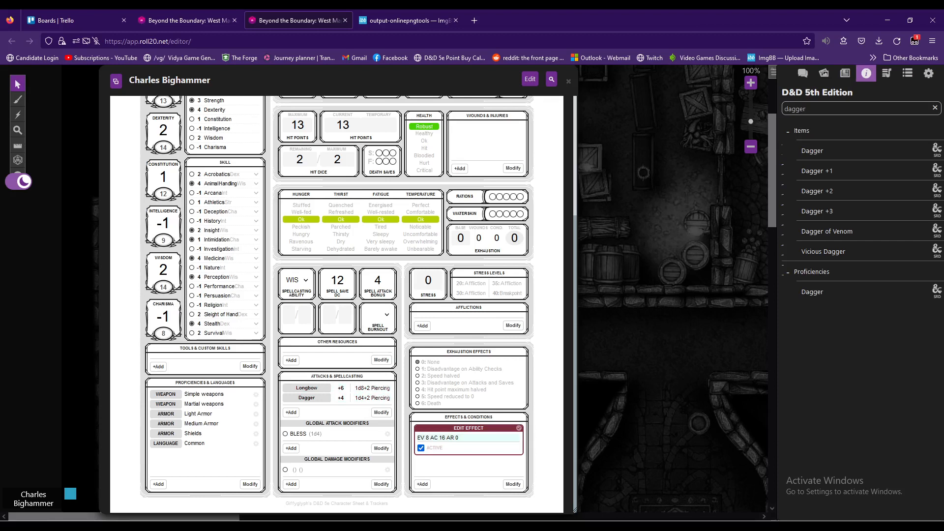
right_click(466, 435)
key("Escape")
type("8")
key("shift+Left")
left_click(519, 428)
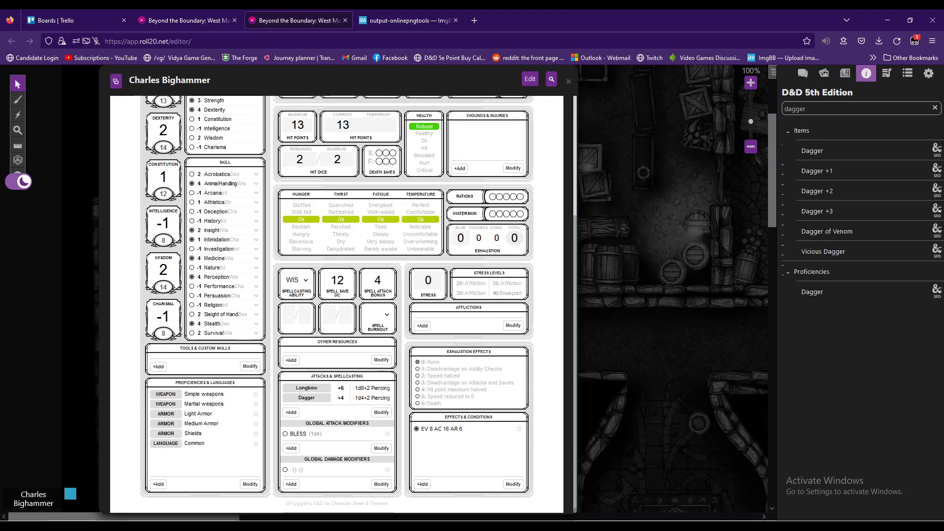
Close the character sheet and place Charles Bighammer's token from the journal onto the map room with the training dummies
scroll(337, 304, "up", 5)
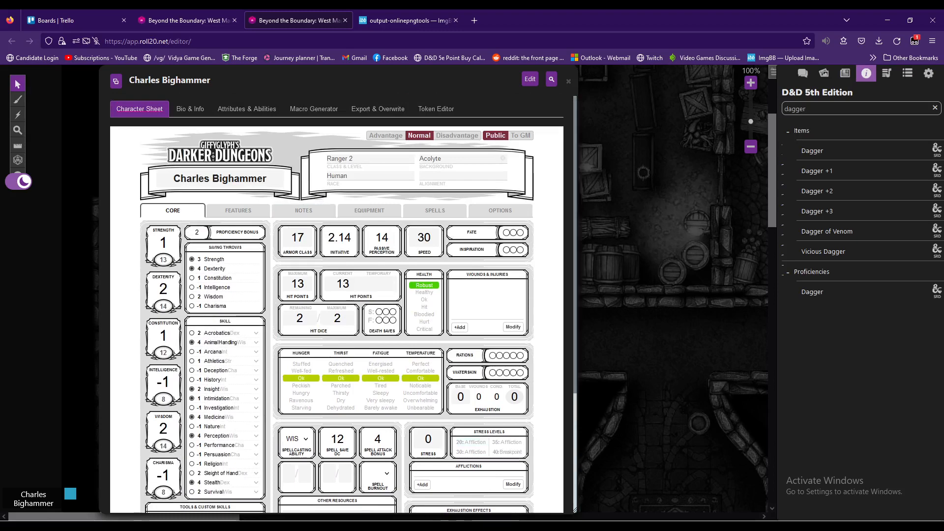
scroll(337, 320, "down", 4)
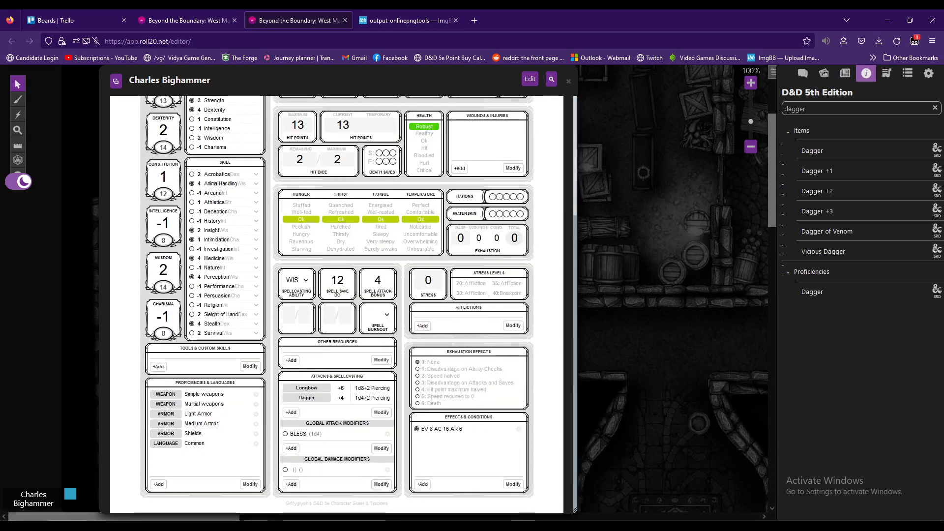
scroll(337, 319, "up", 4)
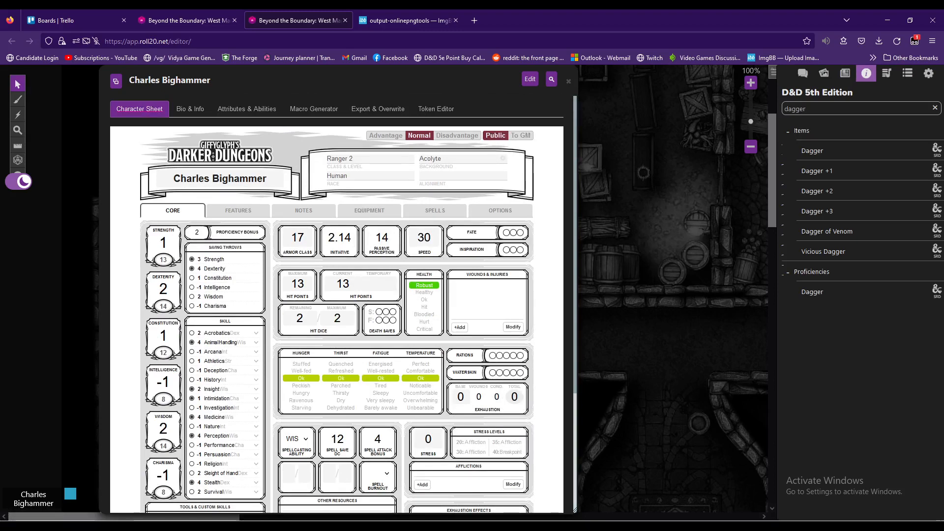
left_click(569, 80)
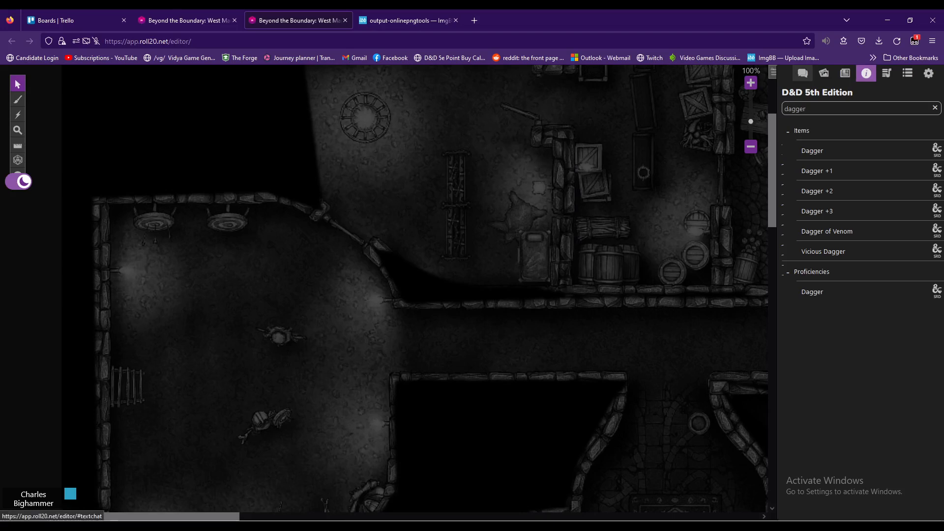
left_click(802, 73)
left_click(845, 73)
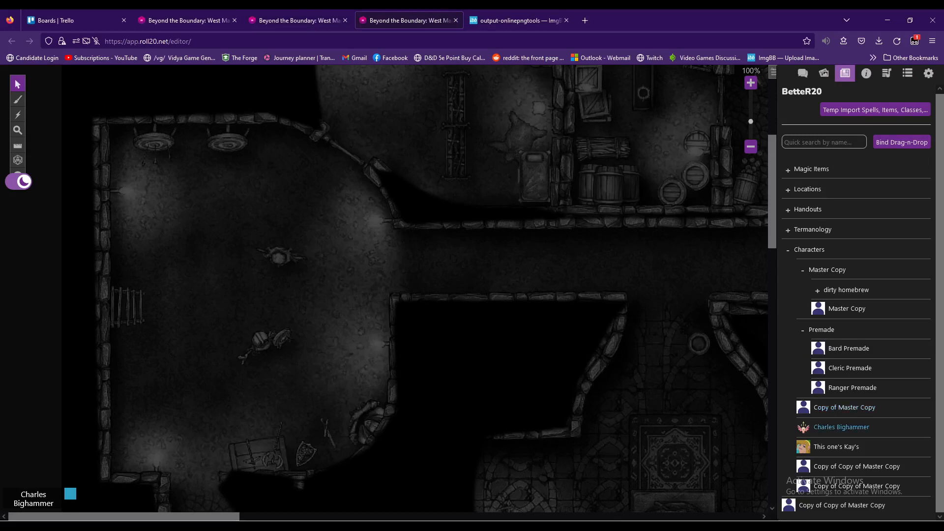
left_click_drag(842, 427, 356, 269)
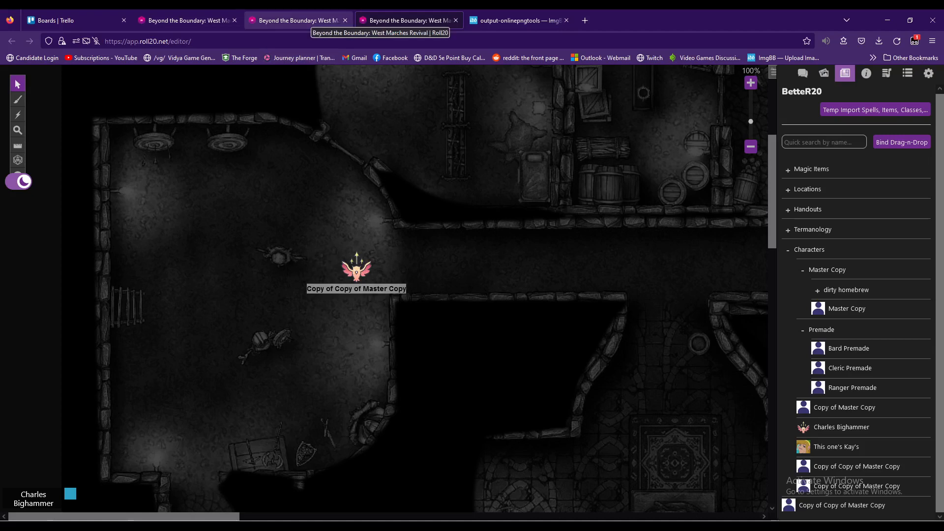
In the game master's view, turn on Vision in the placed token's Dynamic Lighting settings and save them
left_click(307, 20)
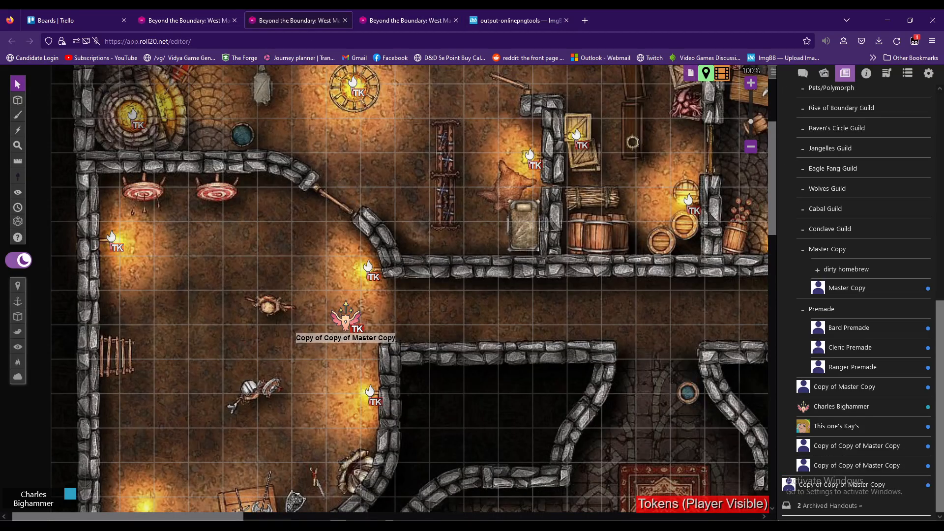
left_click(346, 318)
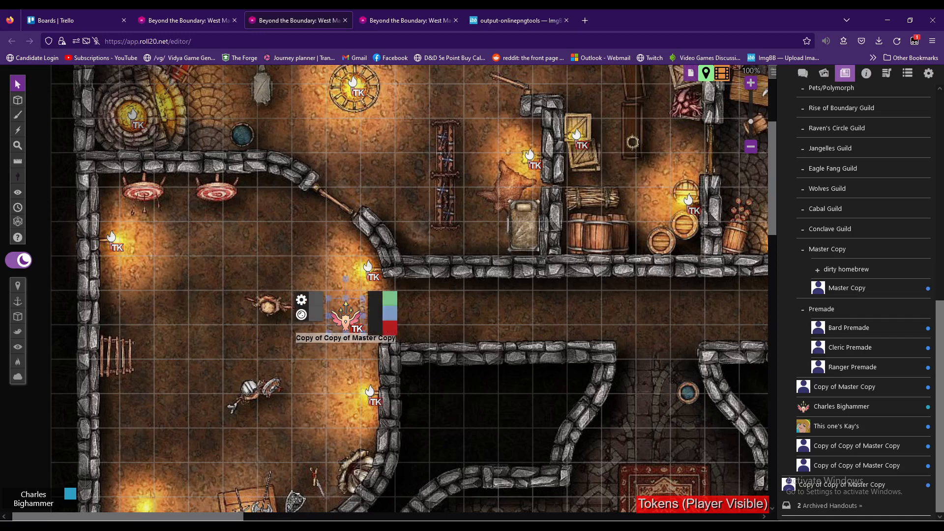
left_click(301, 299)
left_click(604, 221)
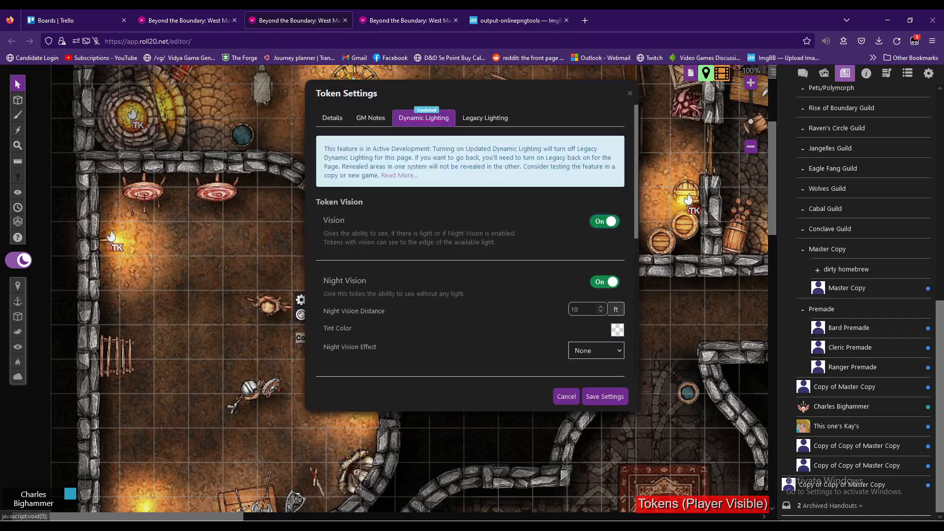
left_click(605, 397)
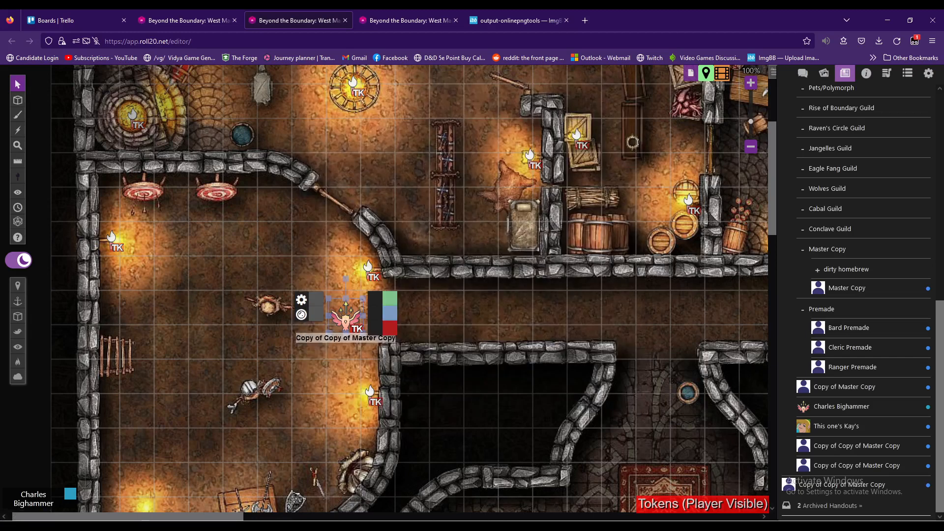
Return to the player view and move the token out of the room, along the corridor to the opening above the carpeted hall
key("ctrl+Tab")
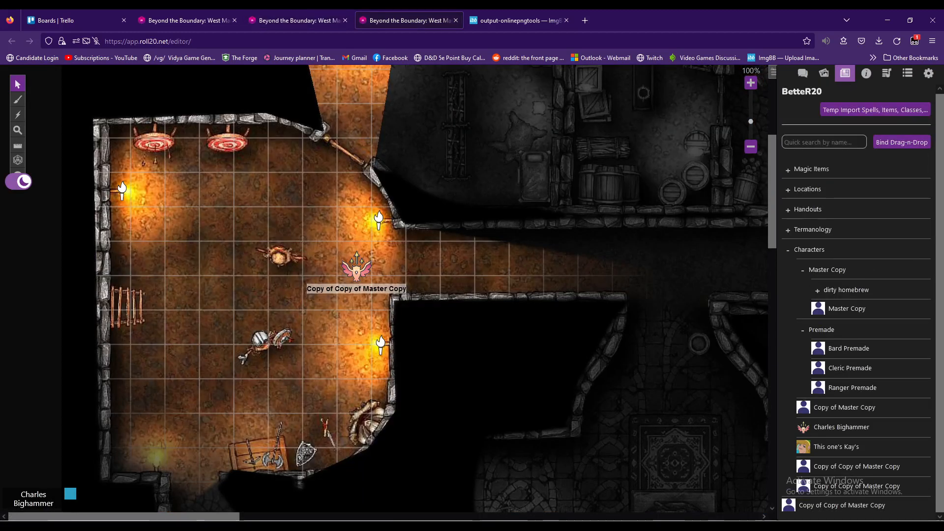
left_click_drag(356, 270, 354, 295)
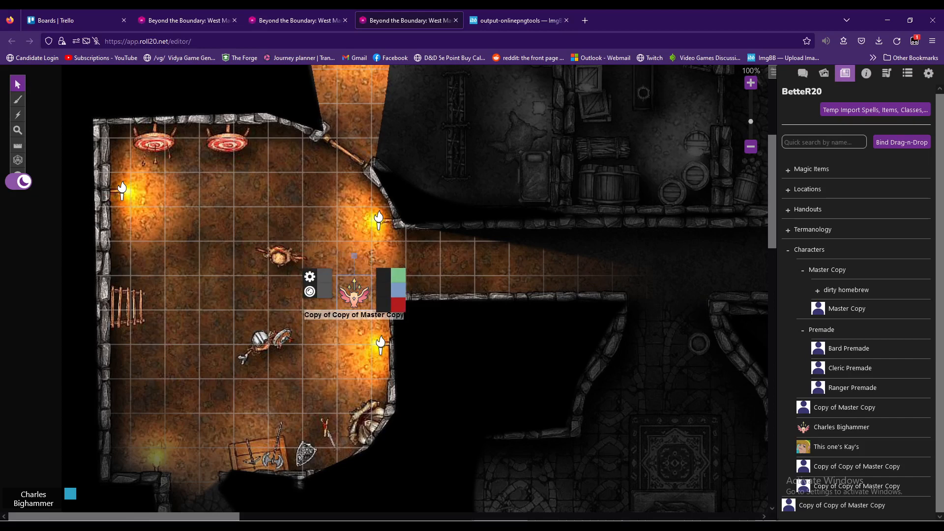
key("Up")
key("Right")
key("Right")
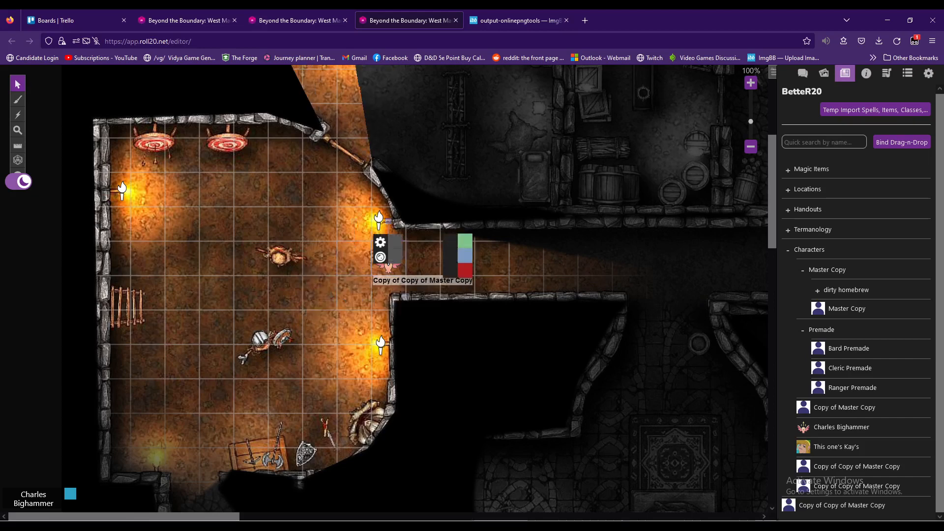
key("Right")
key("Right")
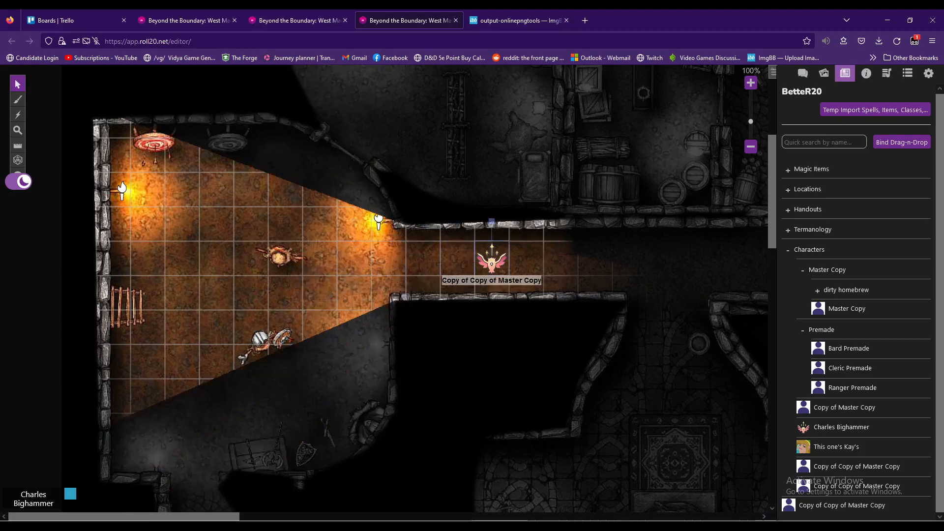
key("Right")
key("Right")
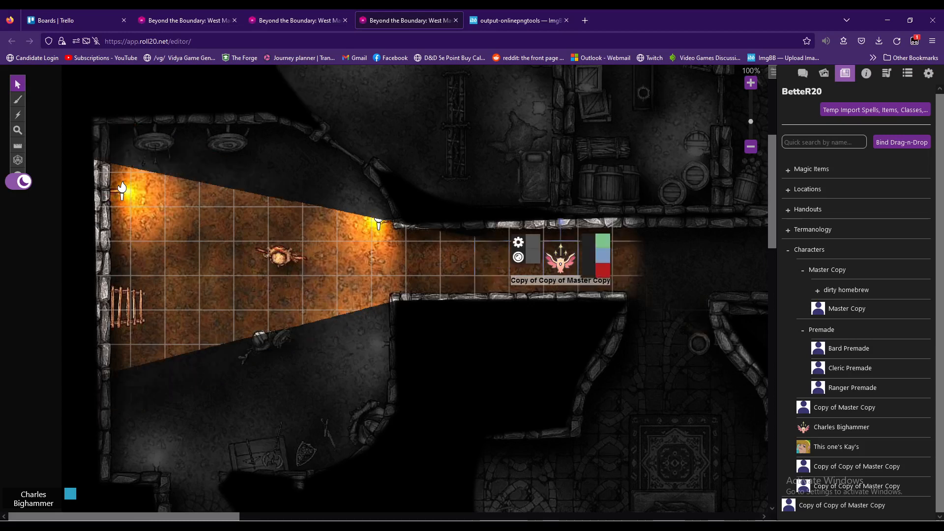
key("Right")
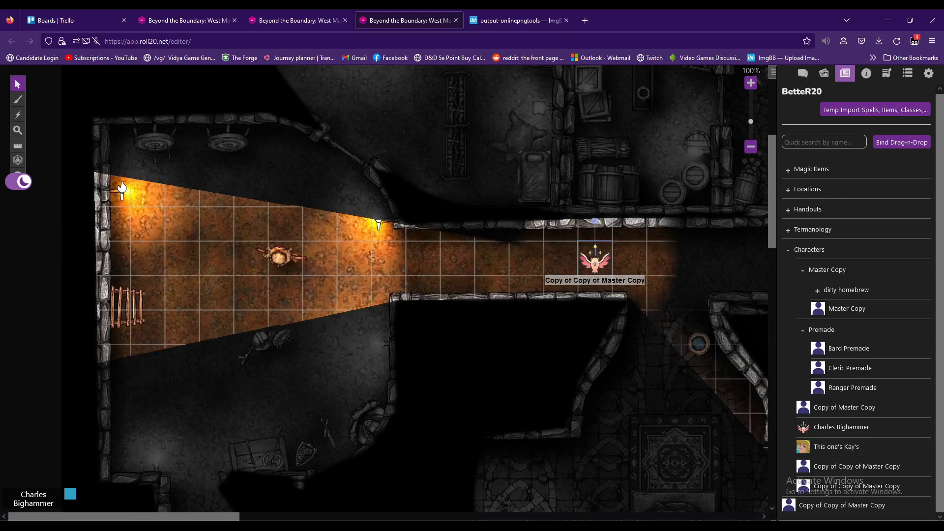
key("Right")
key("Right")
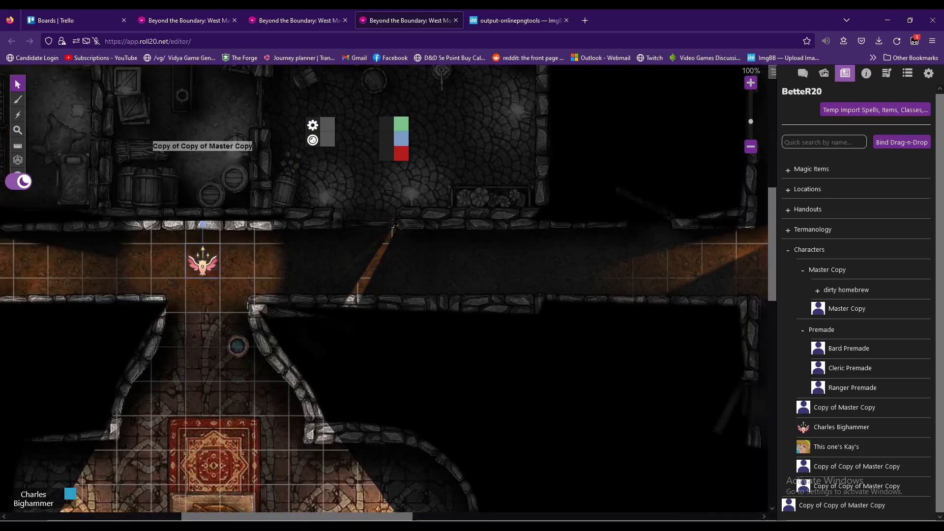
scroll(384, 290, "down", 1)
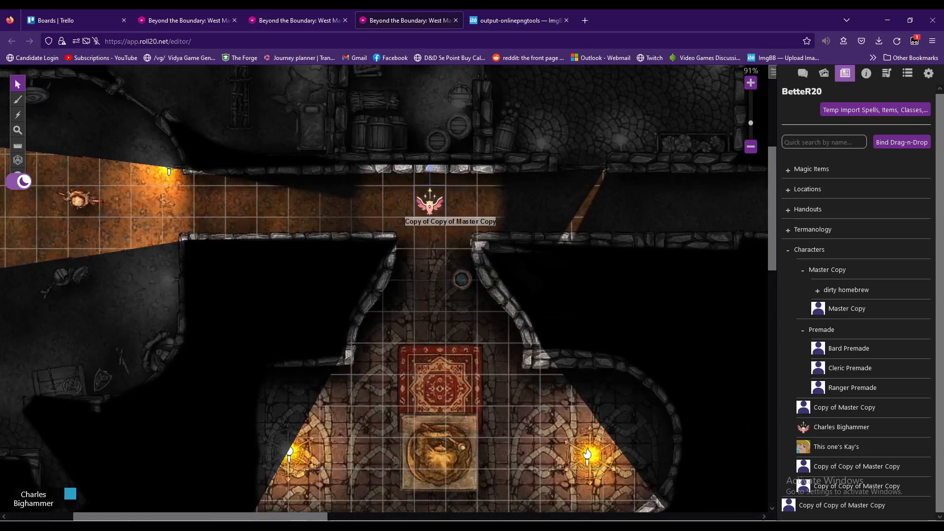
Bring the token back along the corridor into the training room, place it near the angled doorway, and deselect it
left_click_drag(383, 290, 507, 297)
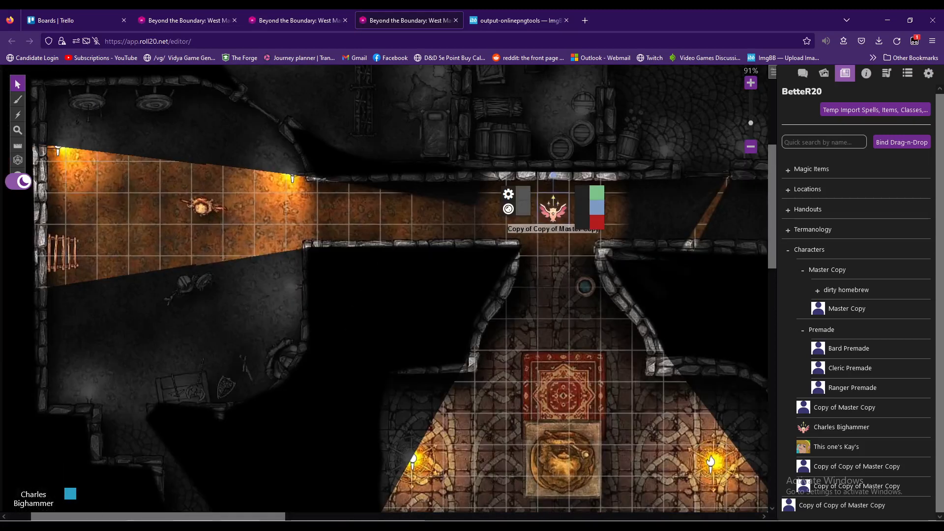
left_click_drag(554, 210, 298, 219)
left_click(298, 218)
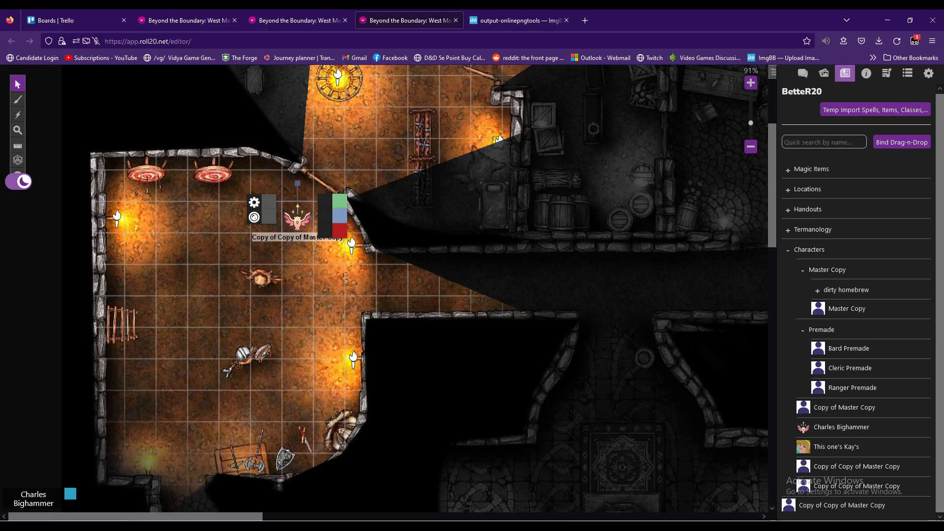
left_click(298, 217)
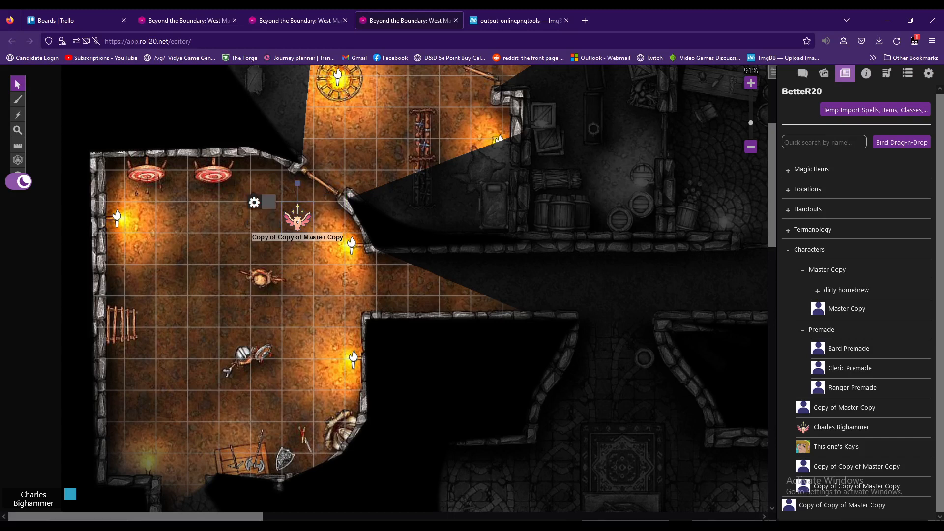
mouse_move(298, 183)
left_mouse_down()
mouse_move(307, 185)
mouse_move(275, 192)
mouse_move(298, 183)
mouse_move(264, 217)
mouse_move(298, 183)
left_mouse_up()
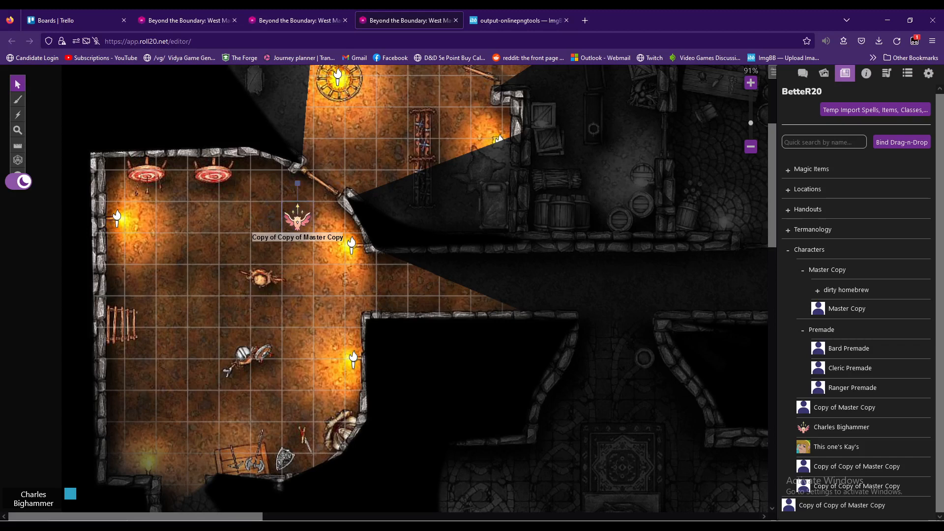
key("Escape")
Move the token across the training room along a path of about 30 ft with waypoints, ending beside the wooden rack
left_click_drag(297, 219, 202, 233)
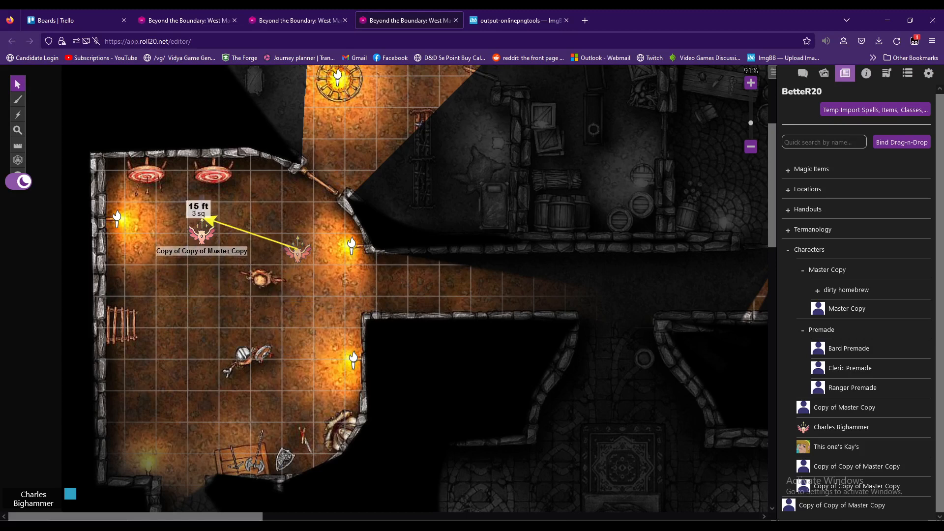
key("space")
left_click_drag(202, 233, 173, 315)
key("space")
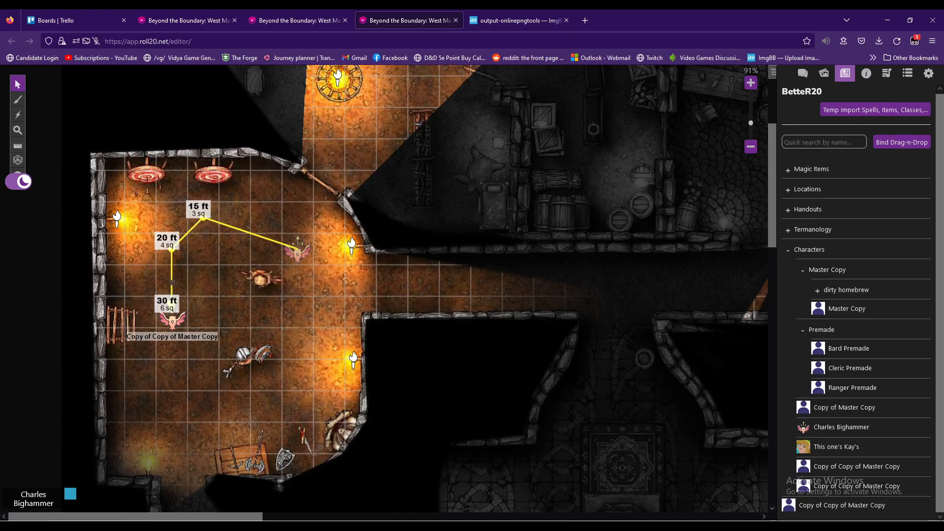
mouse_move(172, 316)
left_mouse_down()
mouse_move(269, 253)
mouse_move(354, 185)
mouse_move(363, 167)
mouse_move(327, 209)
mouse_move(172, 314)
left_mouse_up()
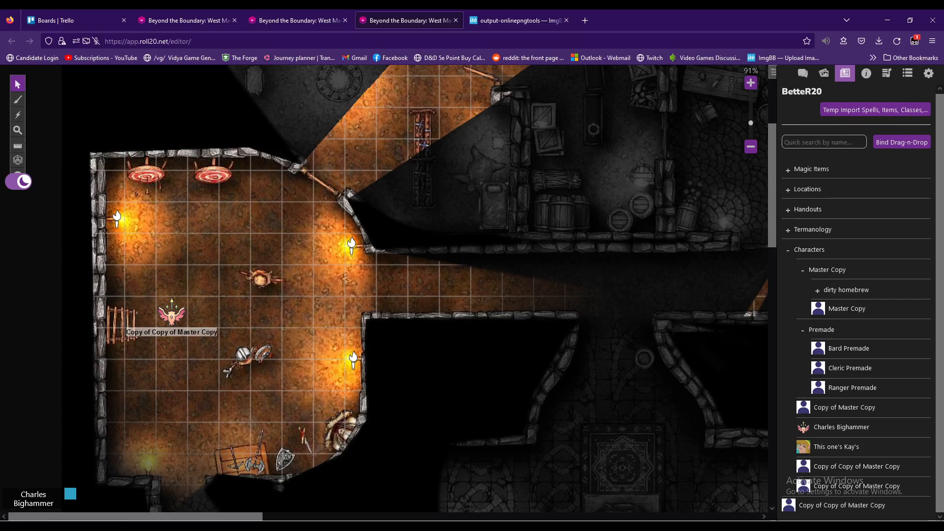
Move the selected token one square away from the wooden rack and undo that move
left_click(172, 314)
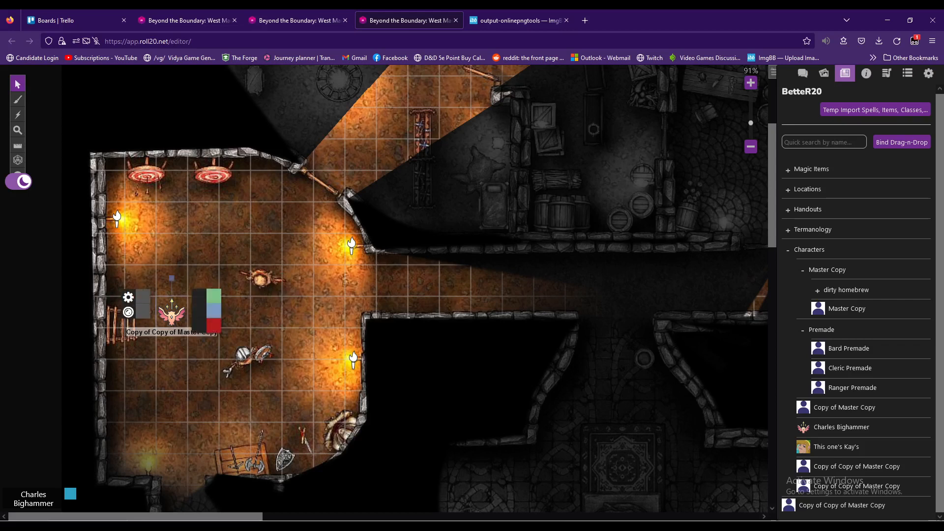
left_click_drag(172, 313, 203, 313)
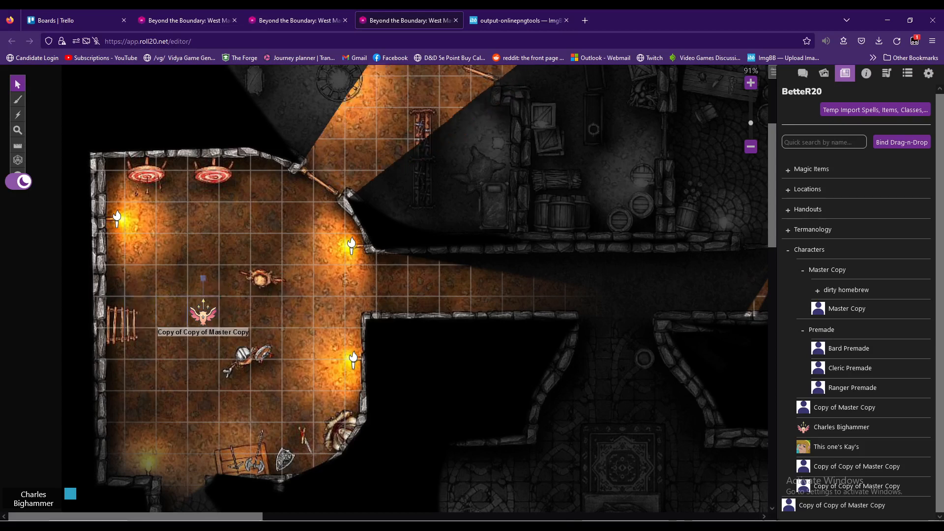
key("ctrl+z")
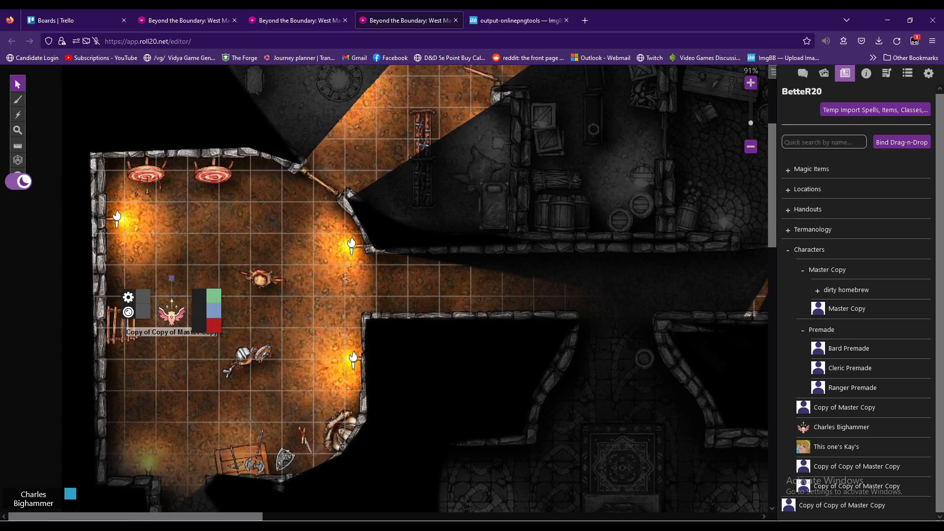
Step the token around the neighbouring squares one at a time, finishing one square farther up the room, and deselect it
key("Up")
key("Down")
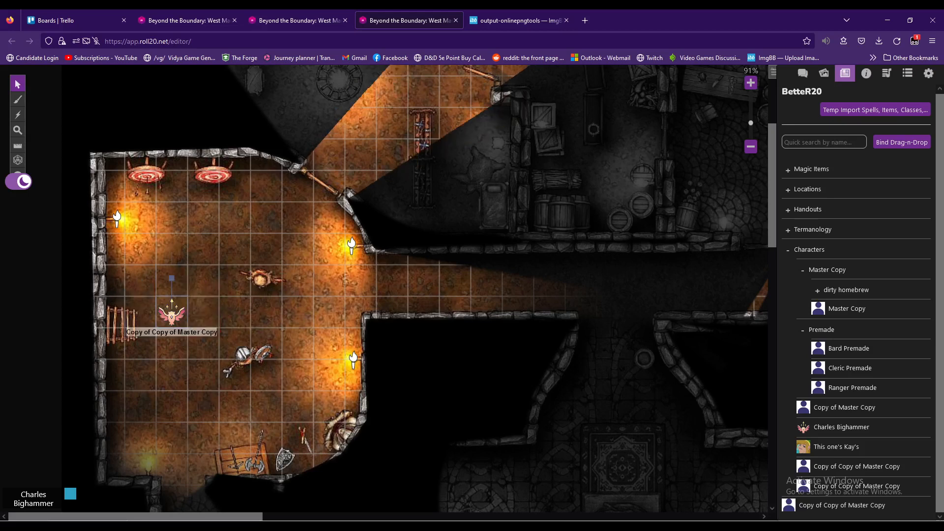
key("Right")
key("Up")
key("Left")
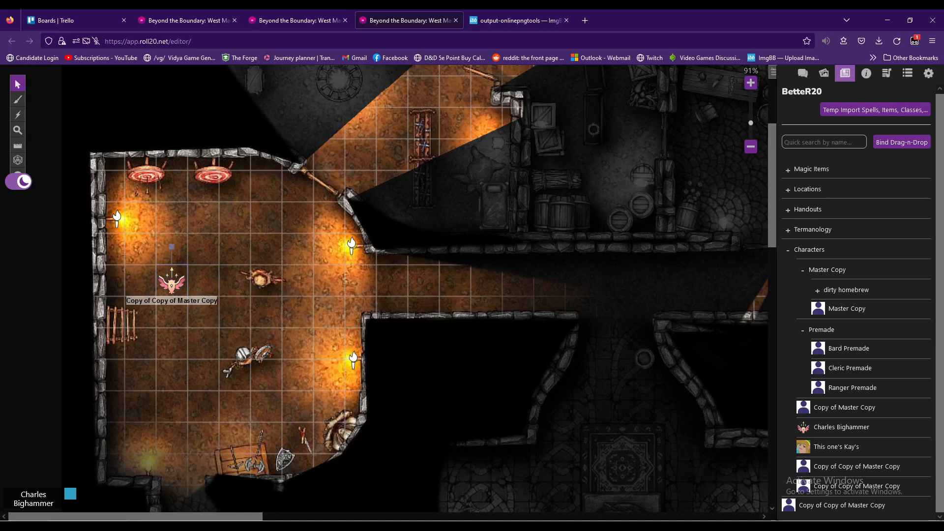
key("Escape")
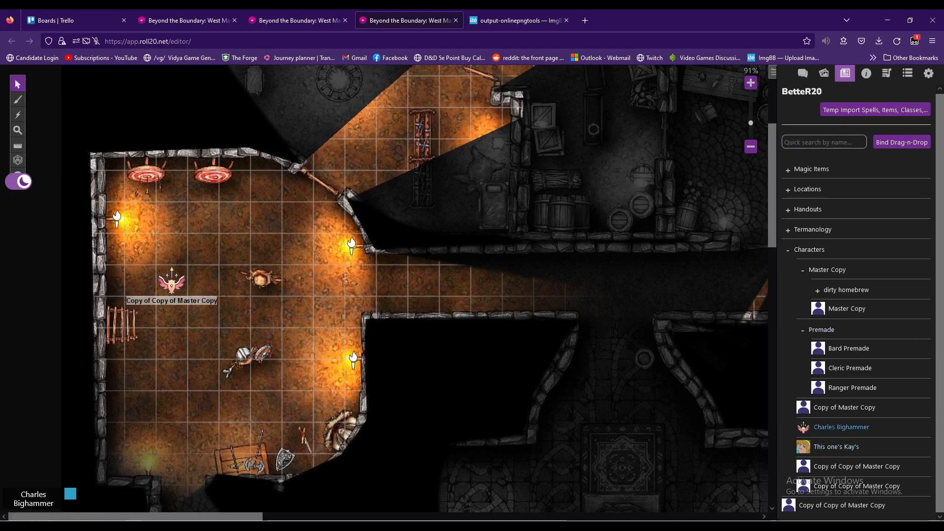
Open Charles Bighammer's character sheet with his token selected and look over the Core page, including the initiative field
left_click(841, 427)
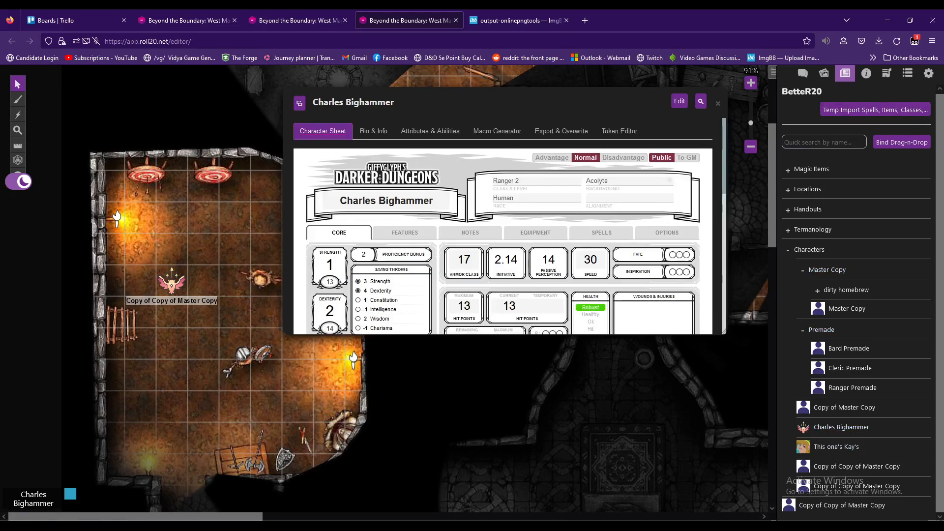
left_click(171, 282)
scroll(504, 226, "down", 2)
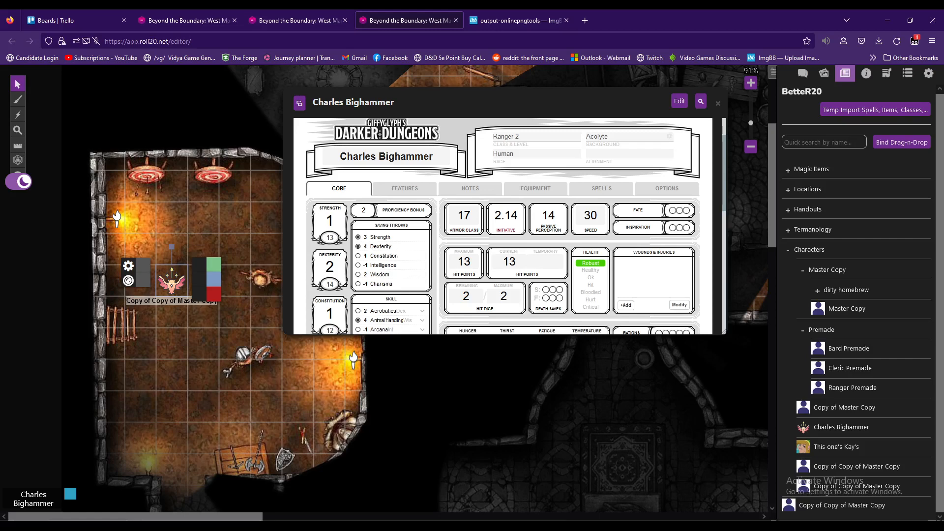
scroll(503, 226, "down", 2)
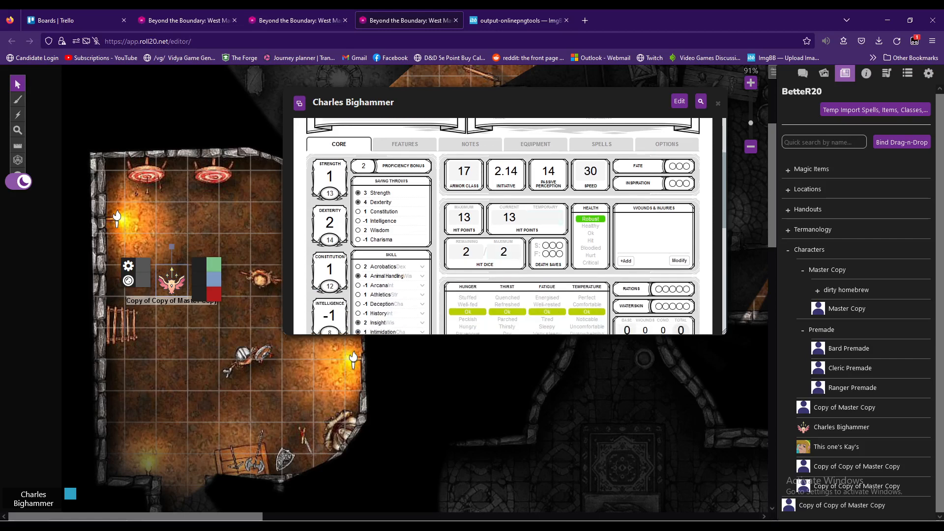
scroll(408, 284, "down", 6)
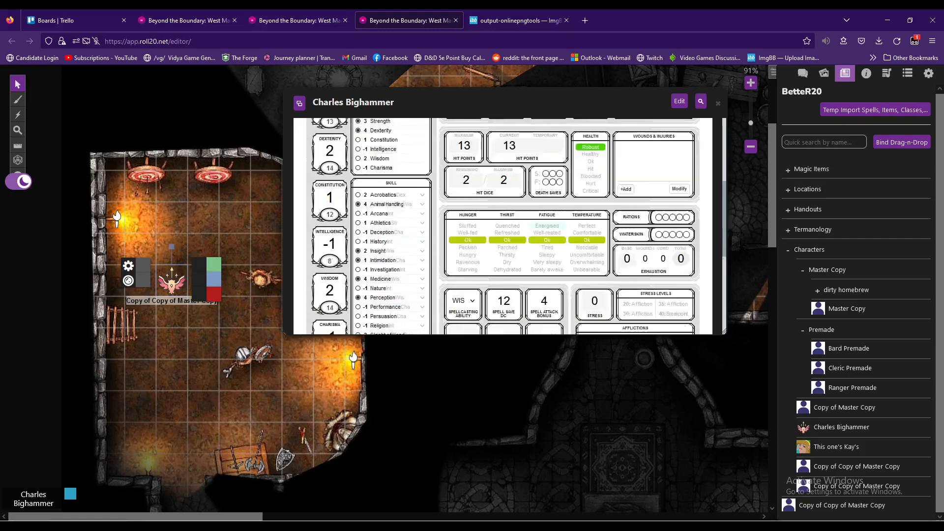
scroll(408, 284, "up", 5)
scroll(503, 226, "up", 4)
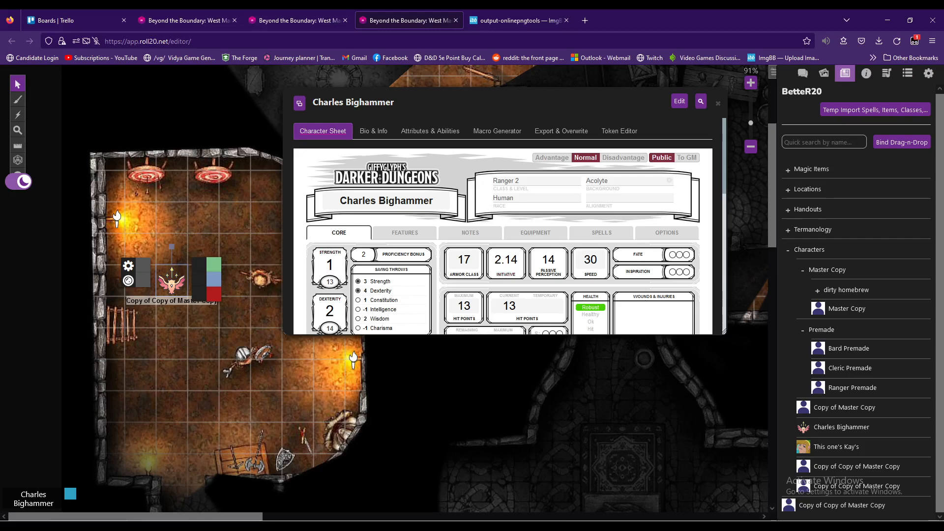
scroll(503, 226, "down", 4)
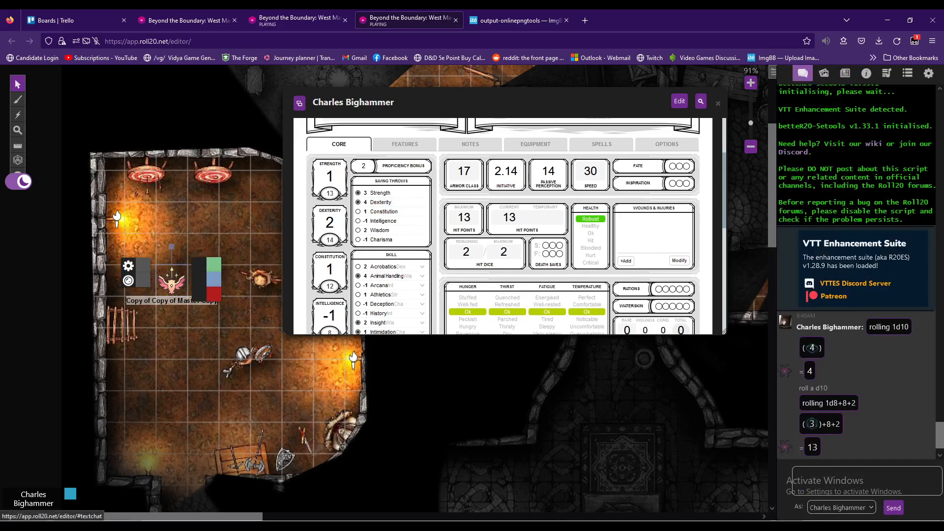
Open the Turn Order in the game master's view, check it in the player view, and deselect the token there
key("ctrl+shift+Tab")
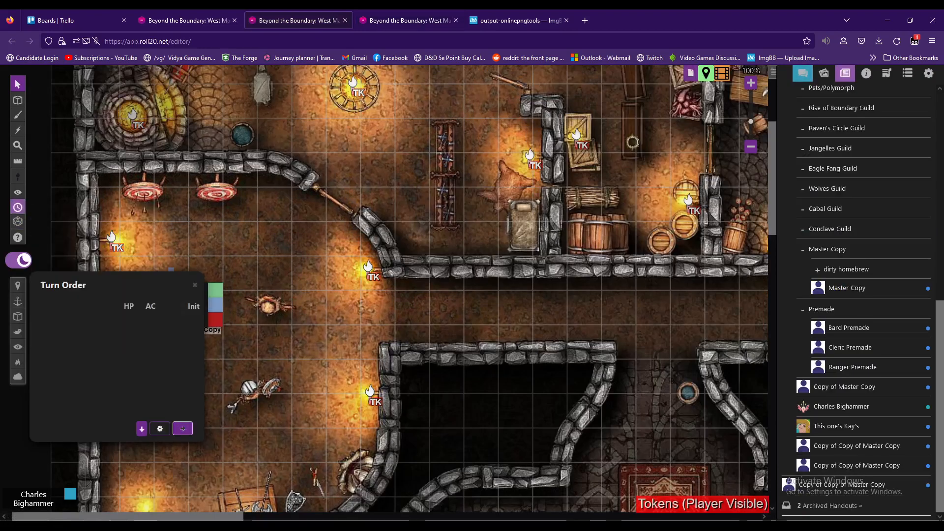
key("ctrl+Tab")
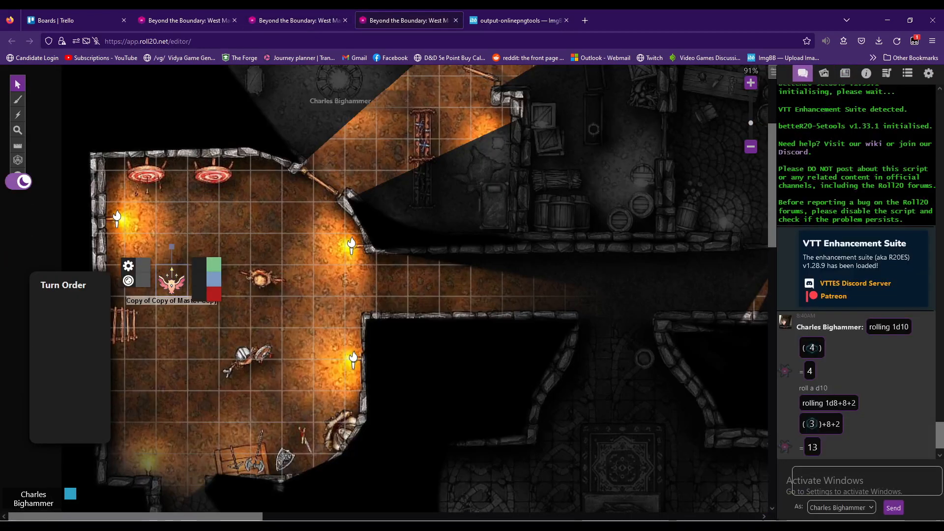
key("Escape")
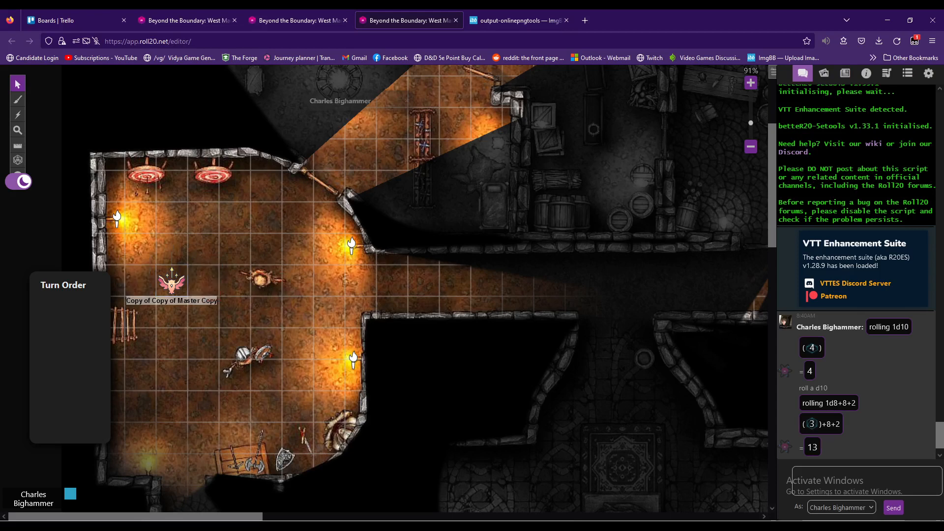
In the game master's view, remove all turns from the Turn Order, confirm the clearing, and close its settings and the tracker
key("ctrl+shift+Tab")
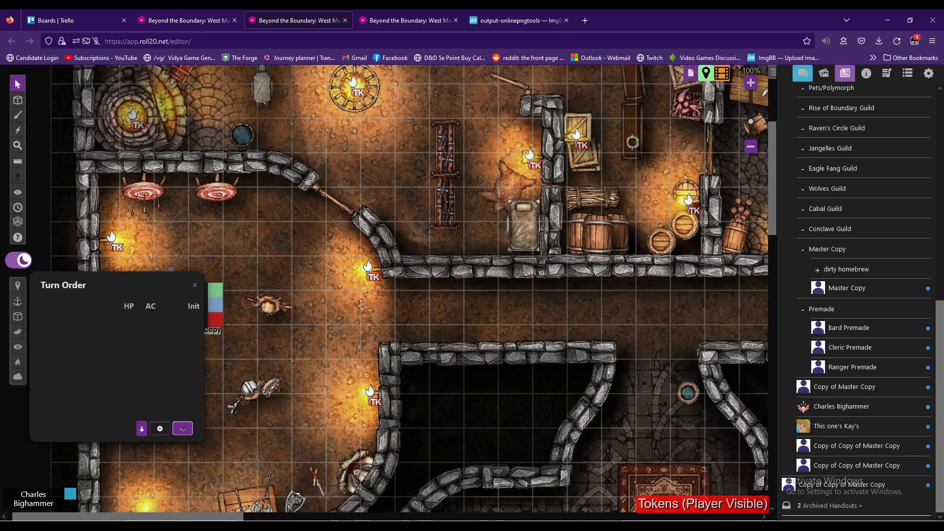
left_click(160, 428)
left_click(452, 392)
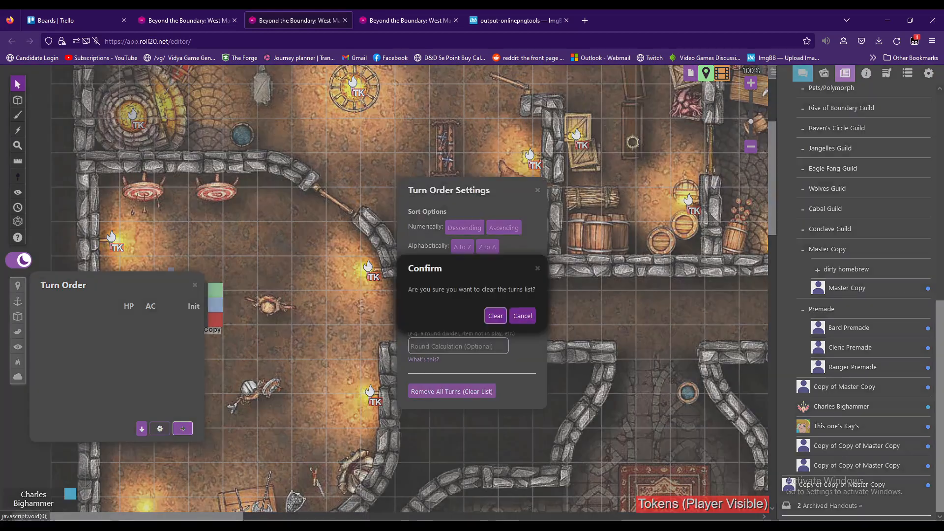
left_click(495, 315)
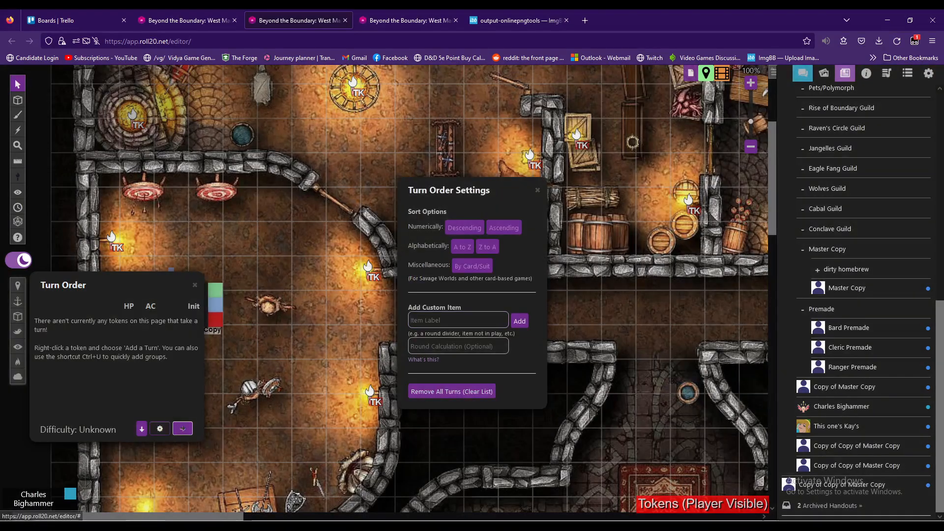
left_click(538, 191)
left_click(195, 286)
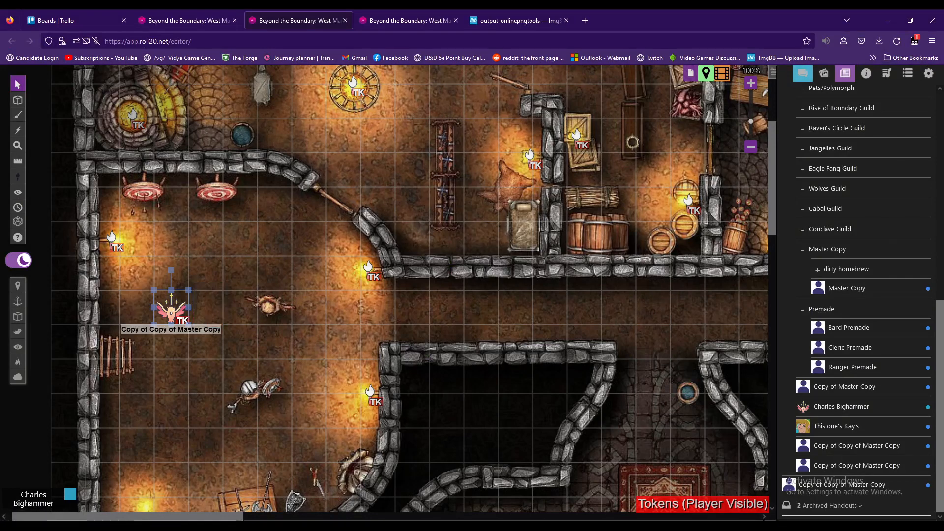
Return to the player view, move the token one square towards the nearest dummy, and roll Charles Bighammer's initiative with the token selected
key("ctrl+Tab")
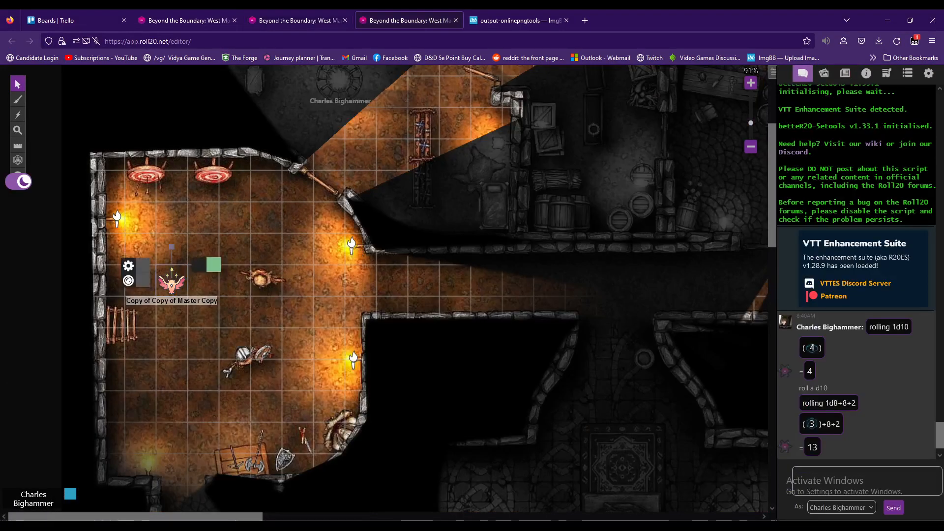
key("Right")
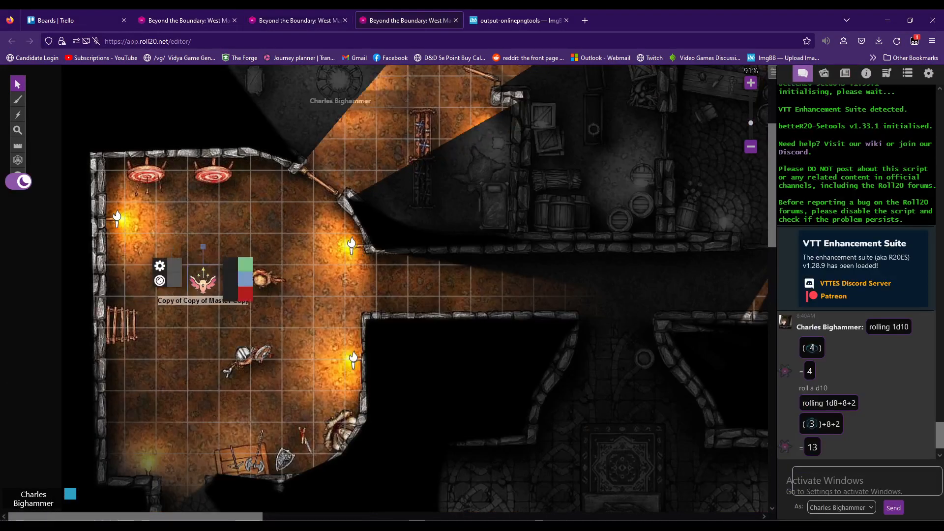
left_click(845, 73)
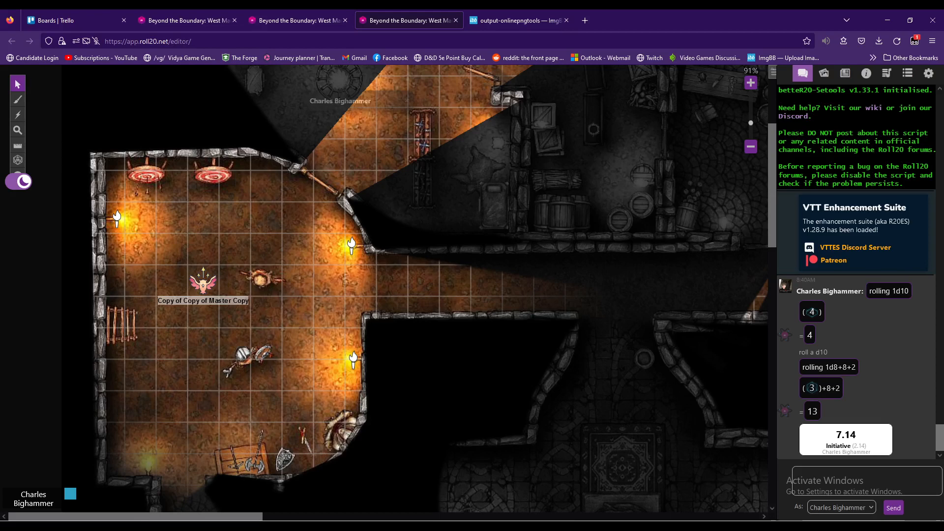
left_click(203, 282)
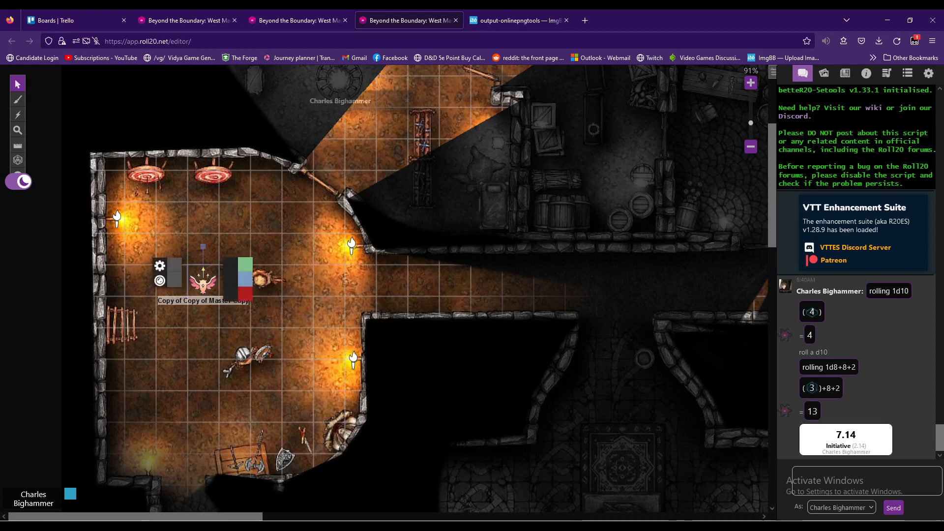